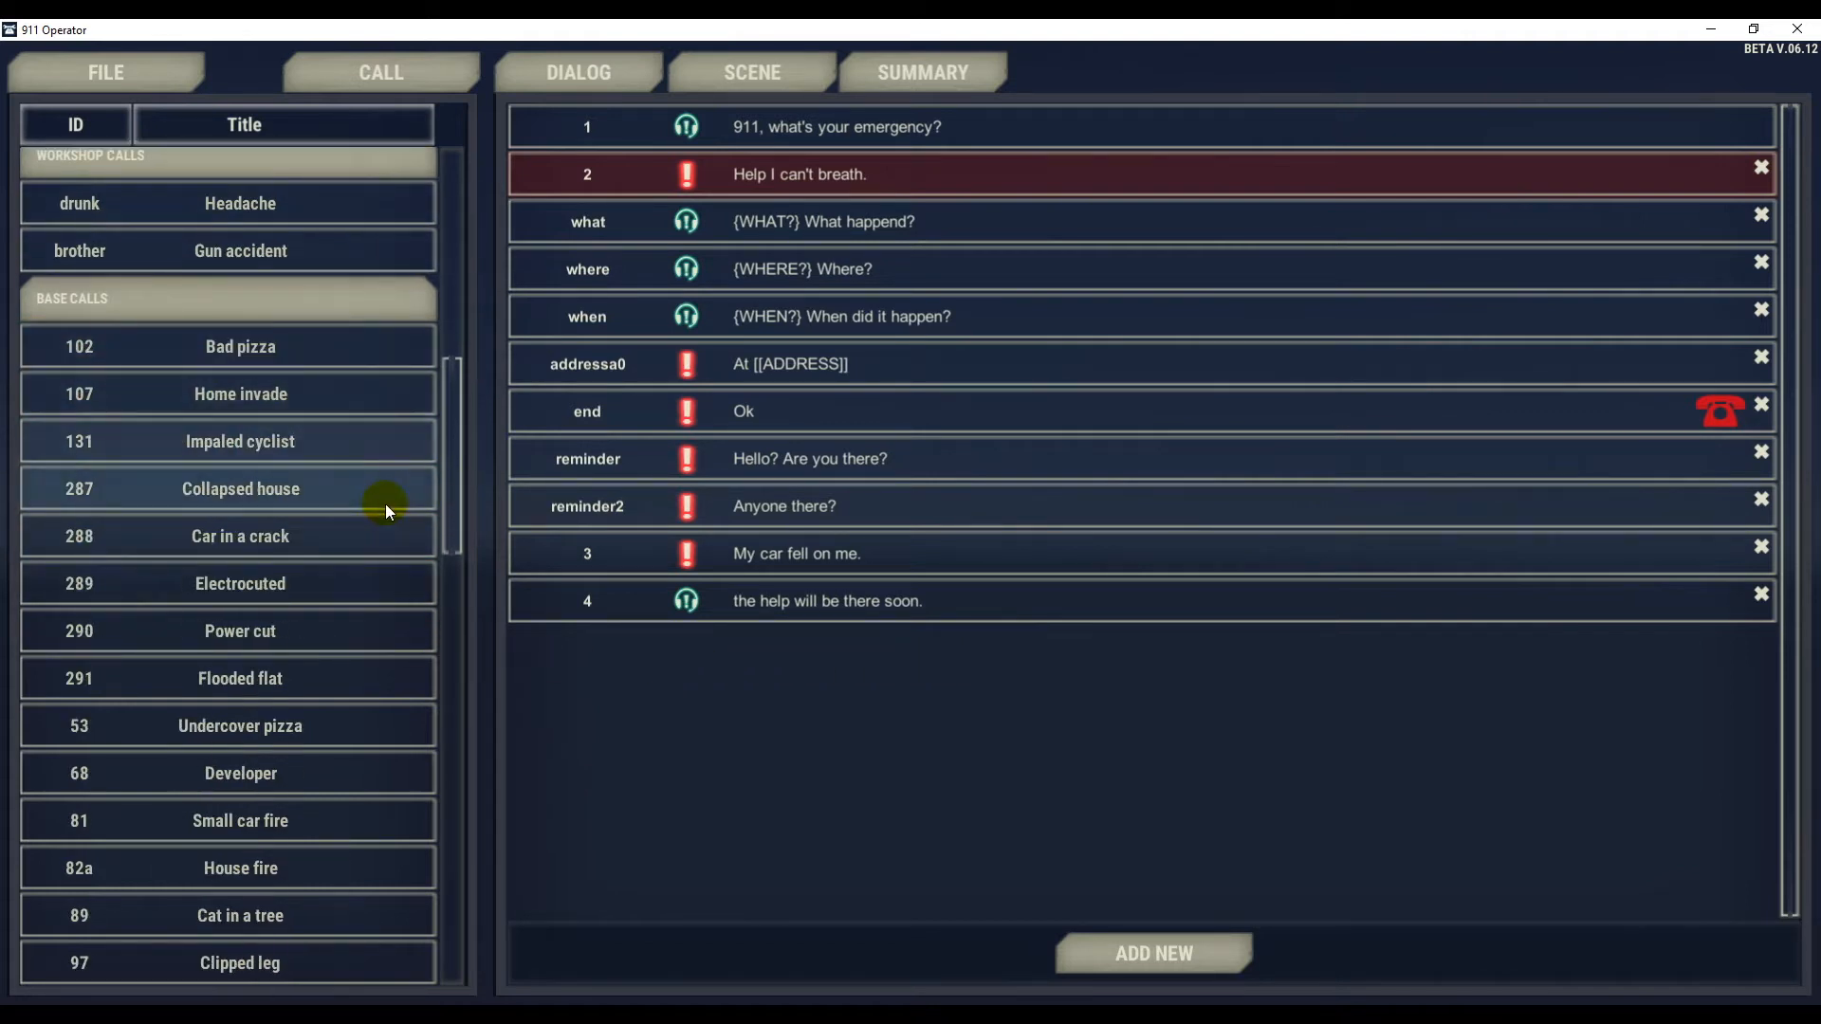
Create a new conversation with the ID "trapped" and the title "Man trapped under the car".
scroll(386, 503, up, 1)
scroll(385, 506, down, 1)
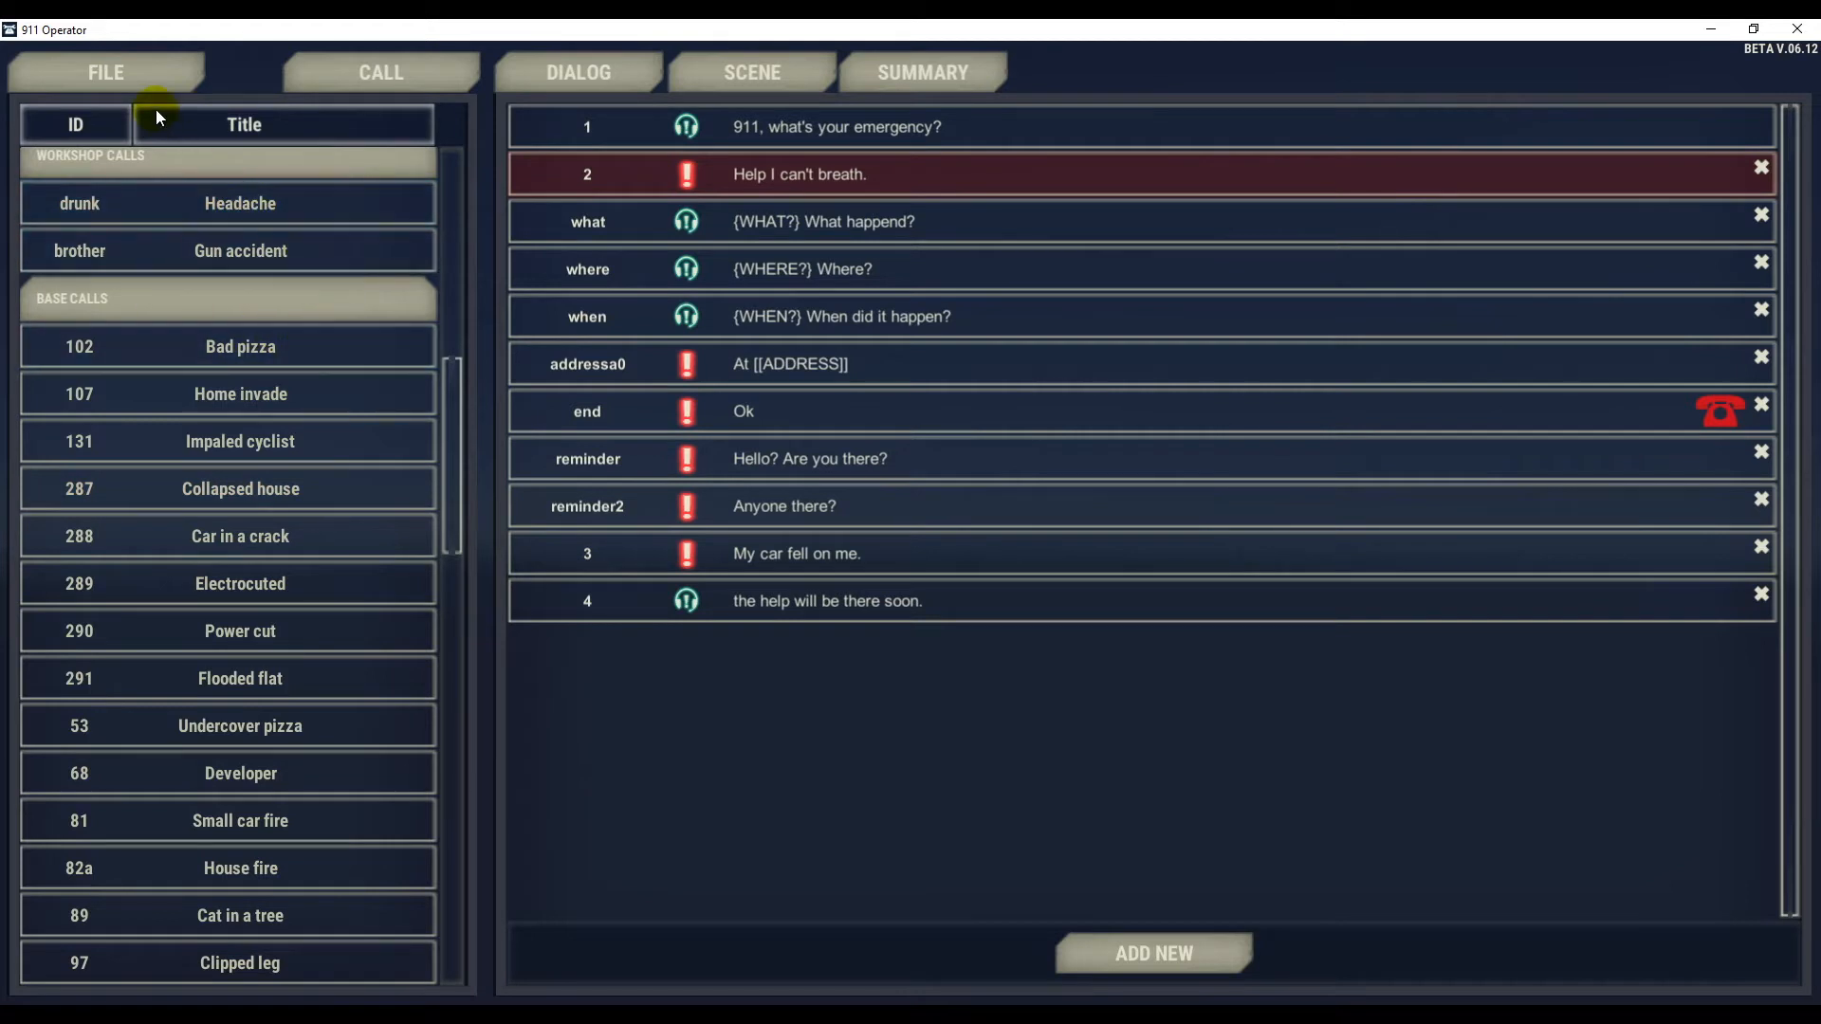
click(129, 77)
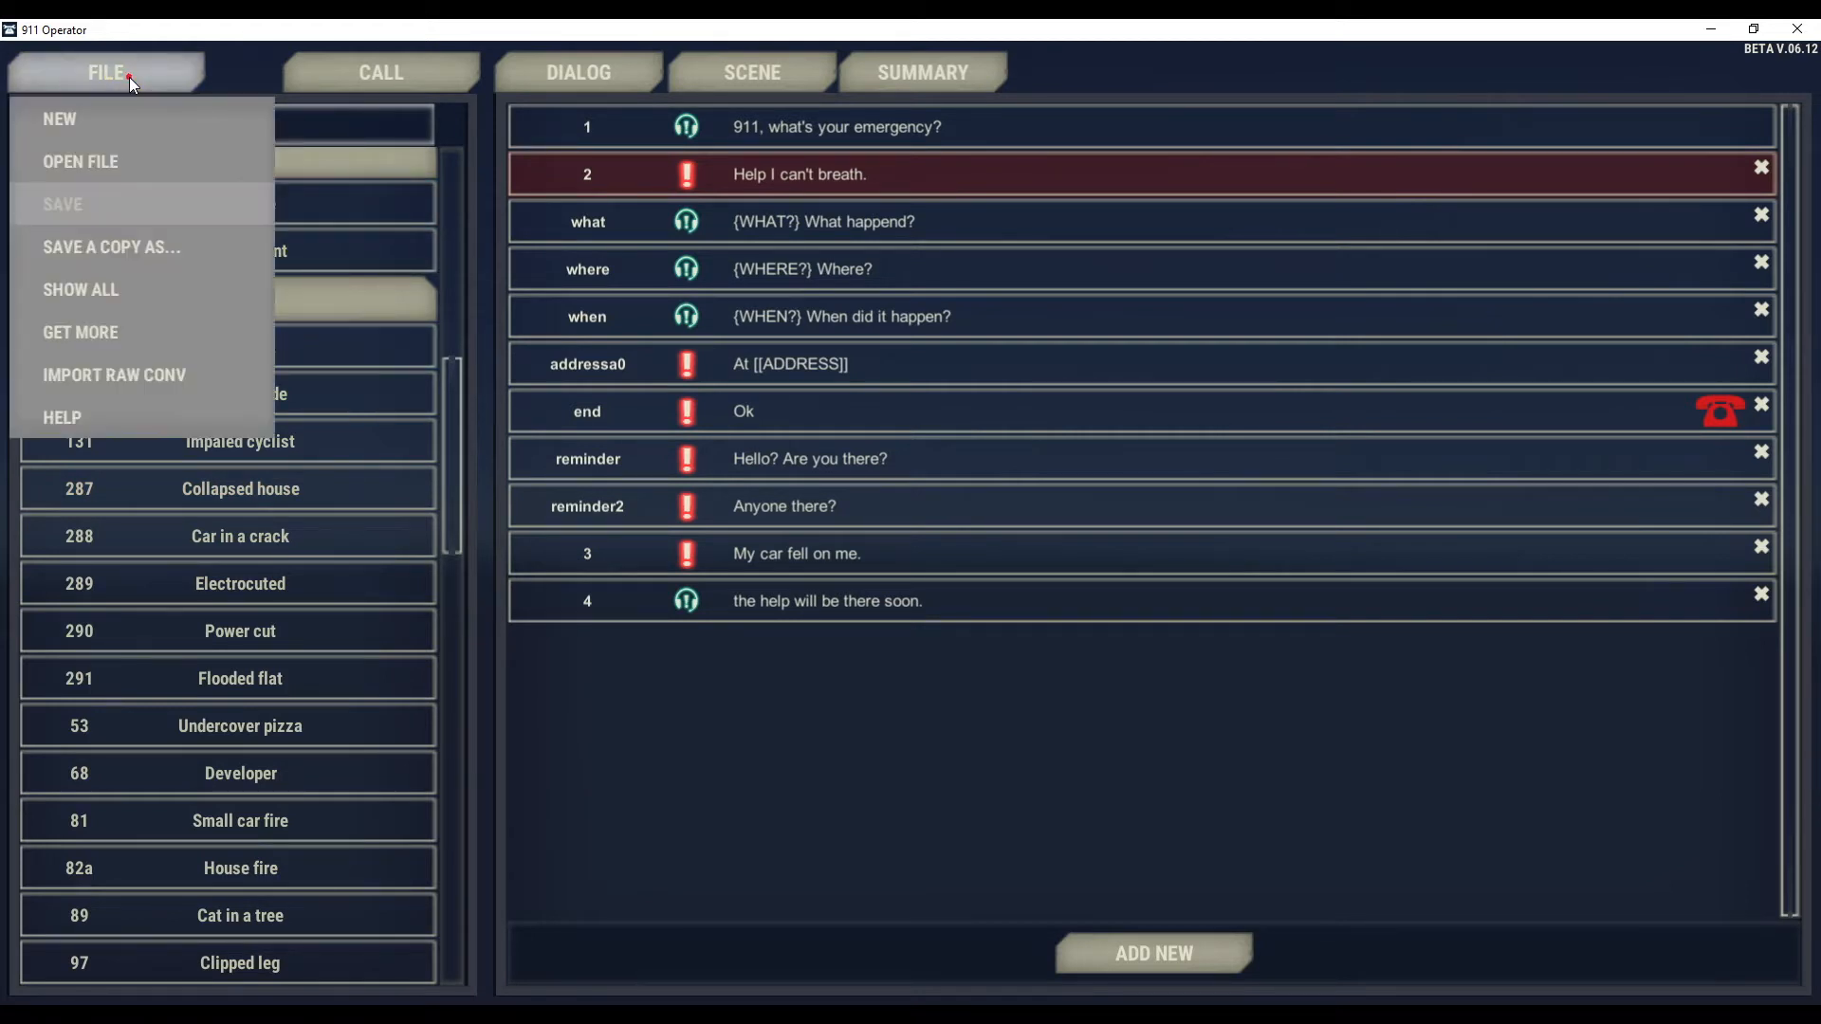
click(121, 132)
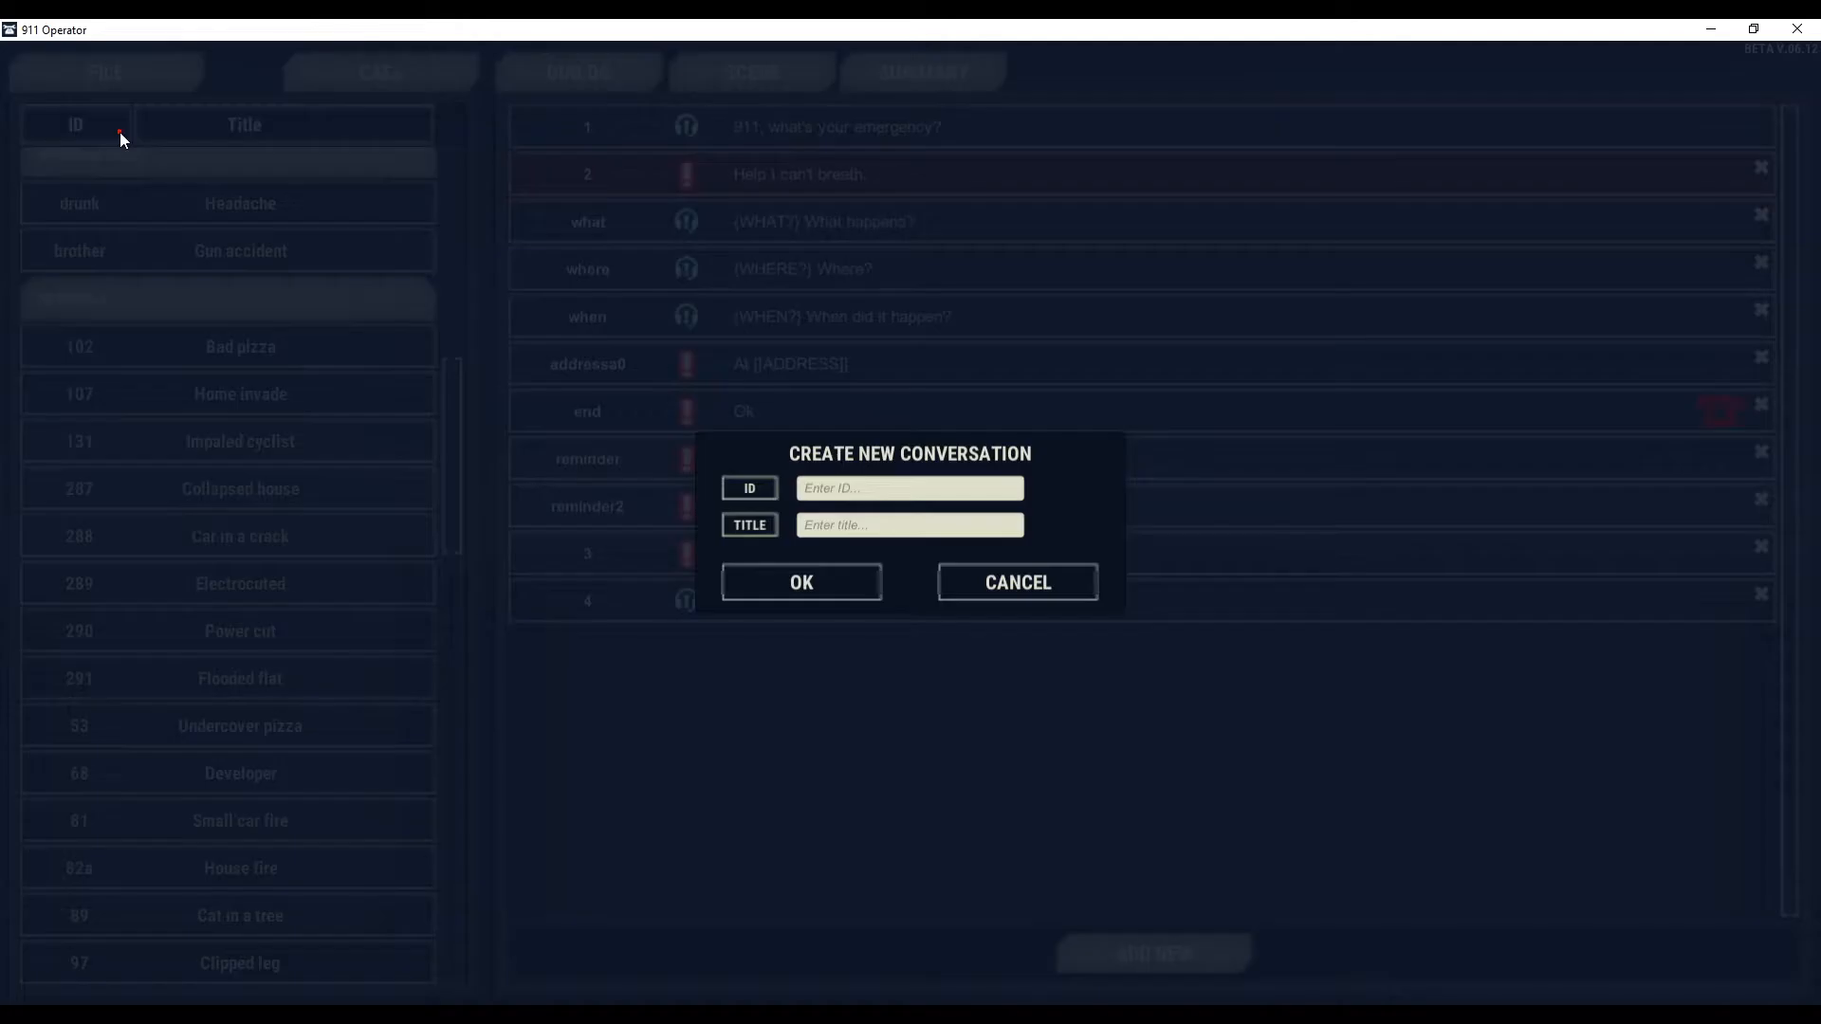
click(844, 495)
text(trapped)
click(858, 523)
text(der the car)
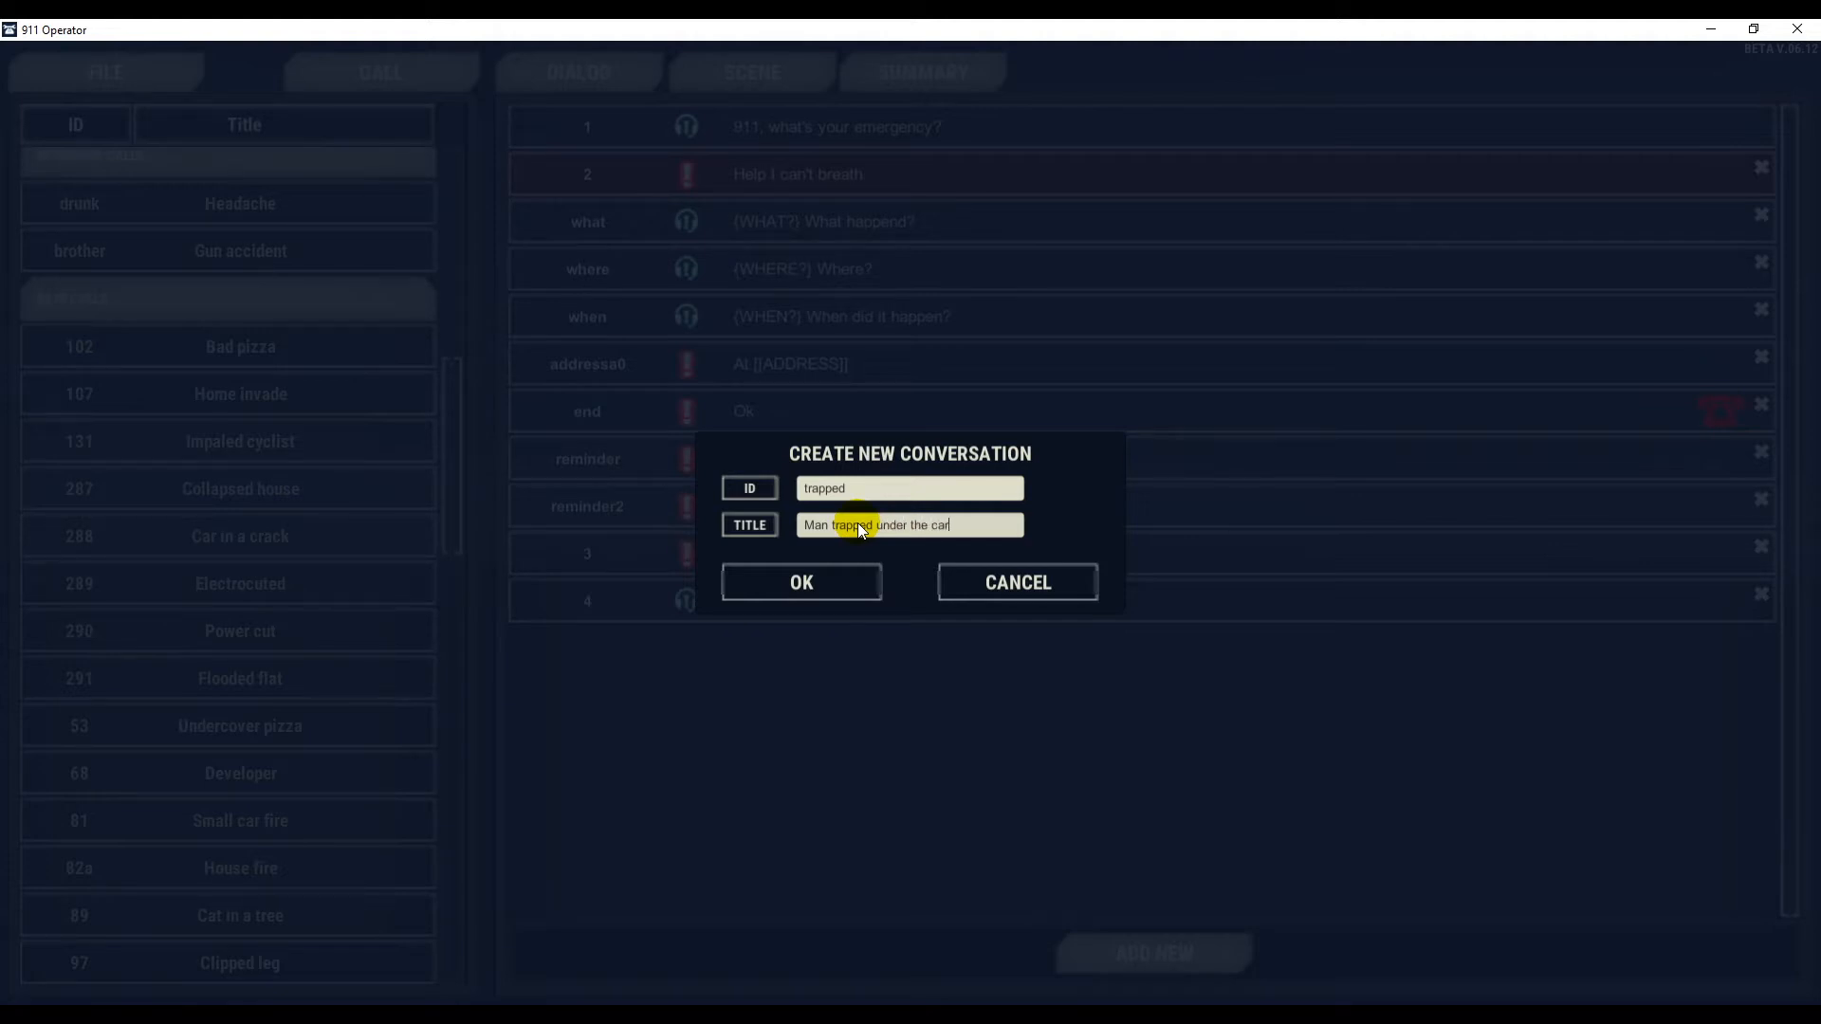
click(820, 578)
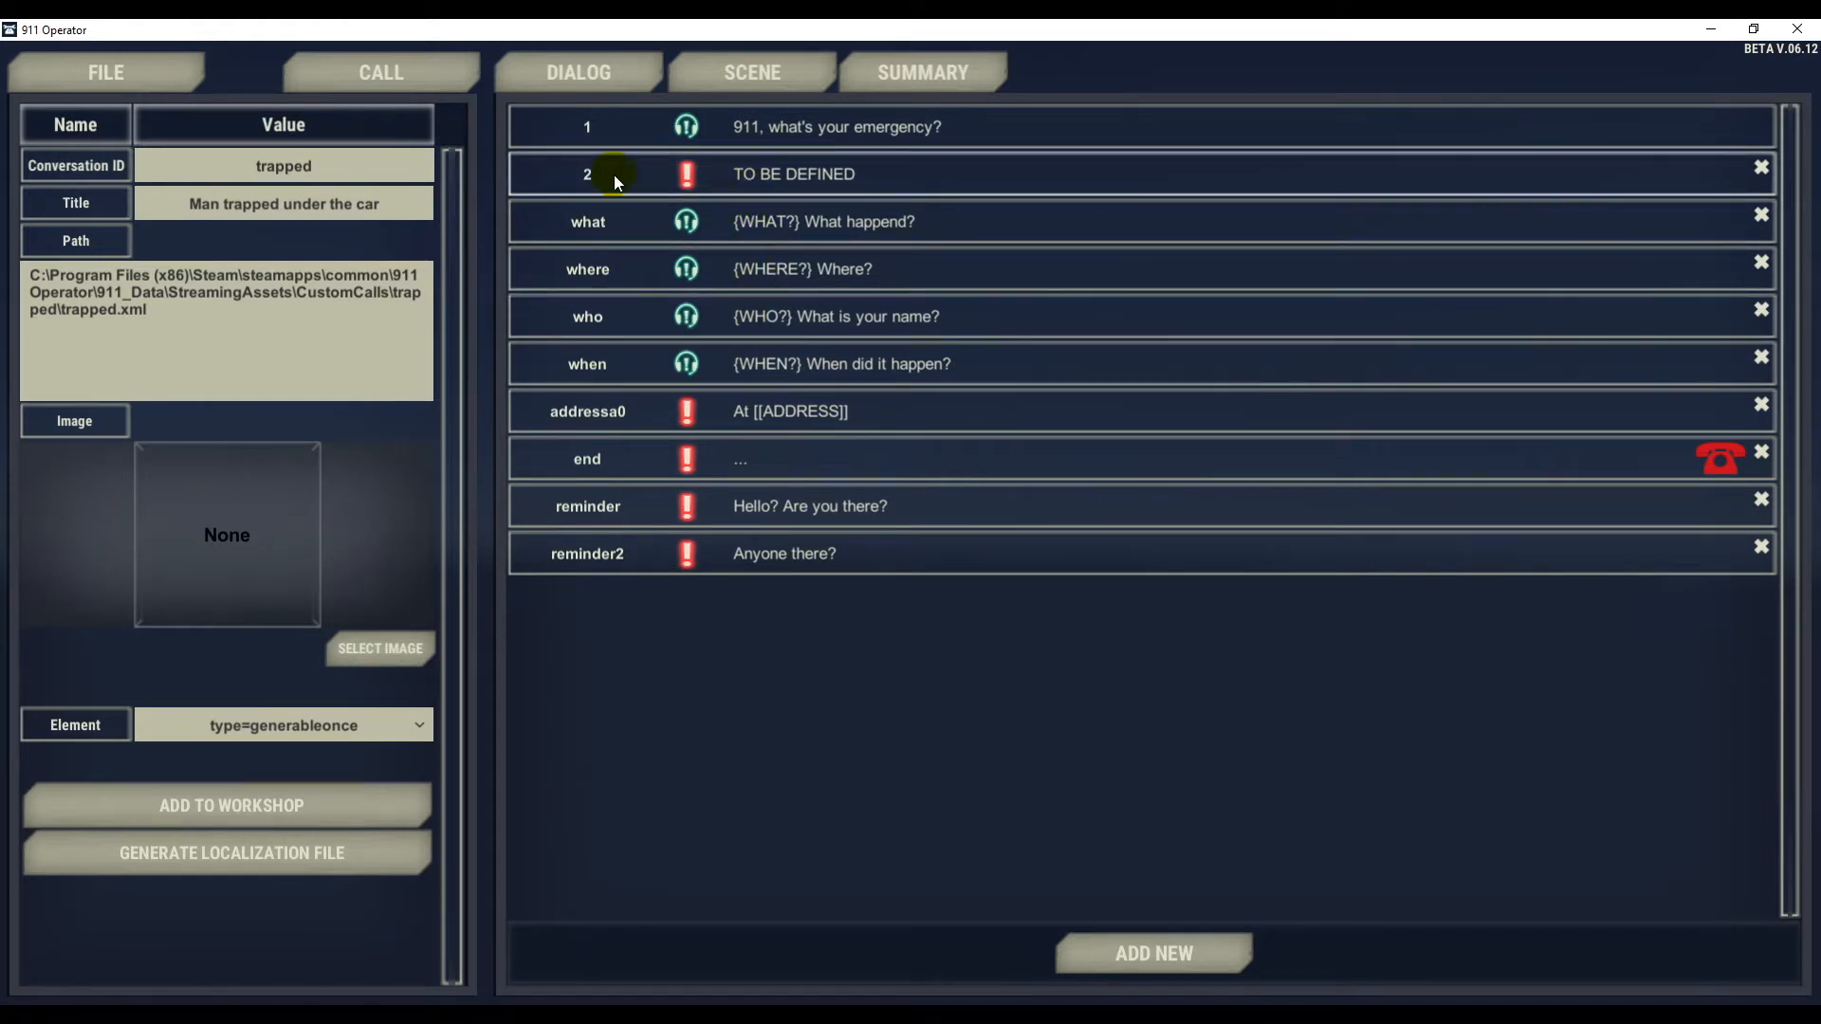
Replace the placeholder text of the caller's dialog line 2 with "Help I can't breath.".
click(780, 174)
click(781, 174)
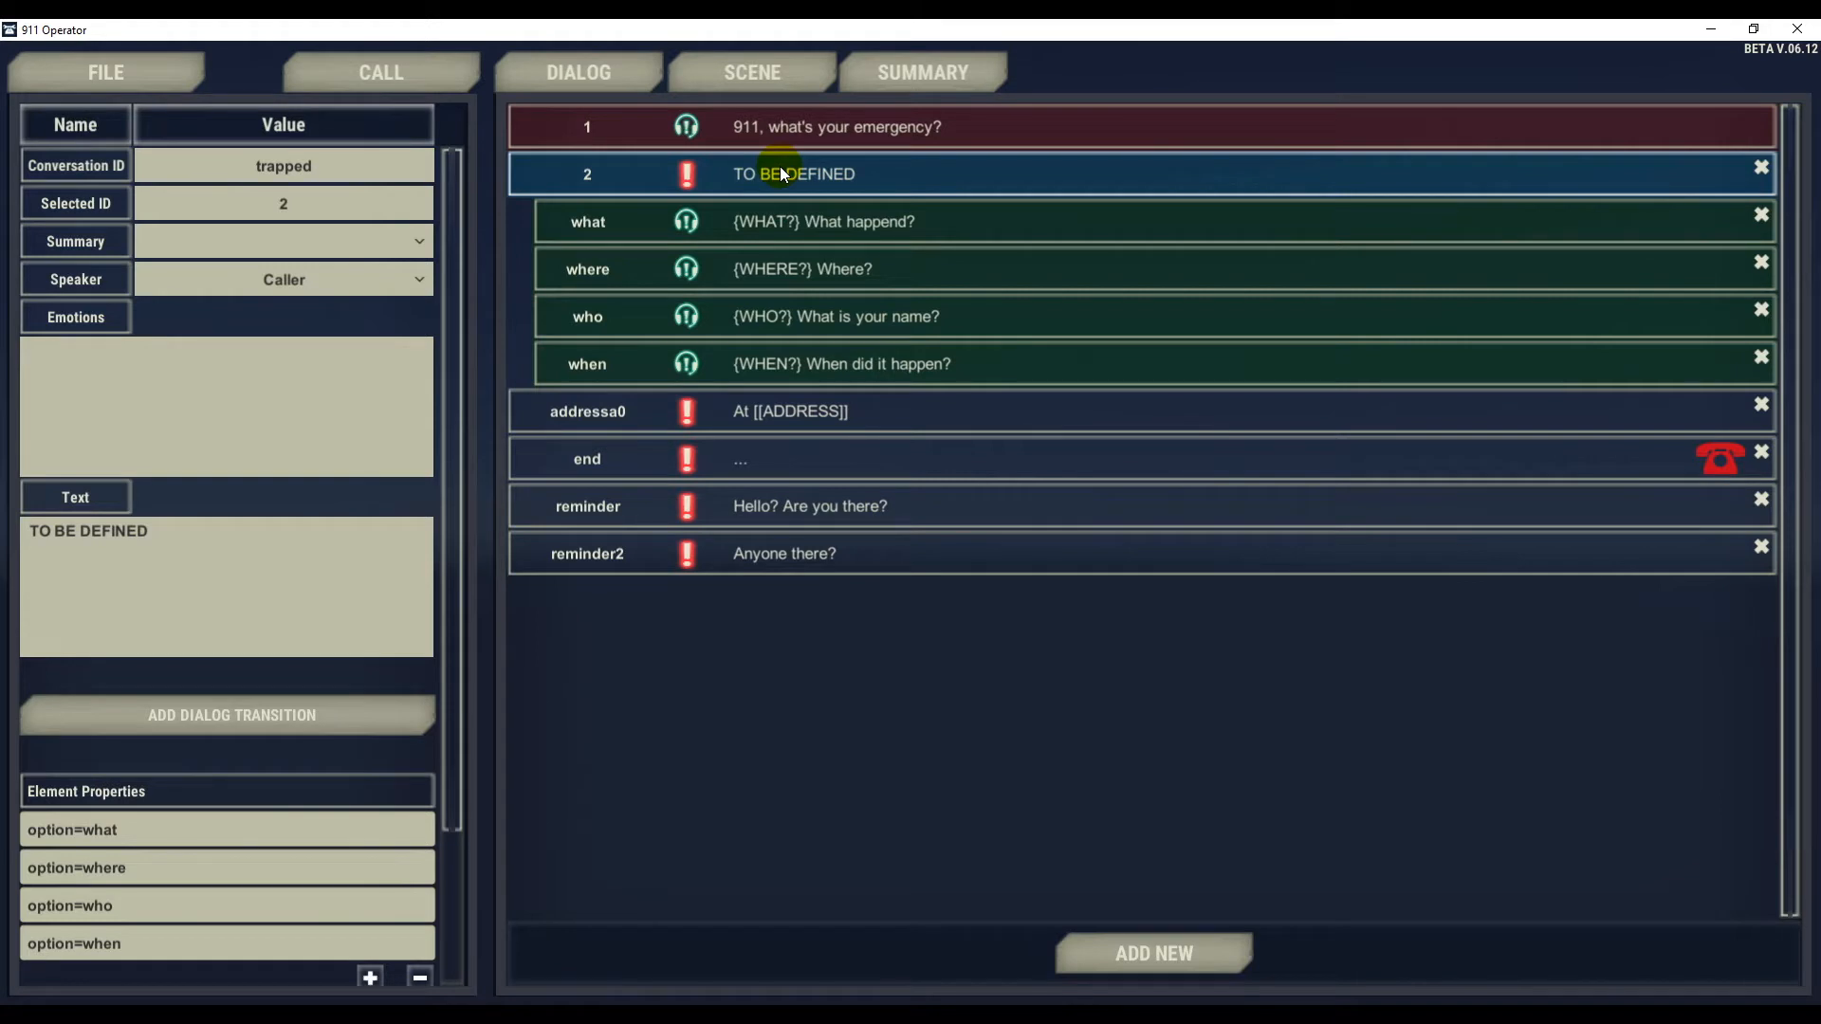
click(357, 362)
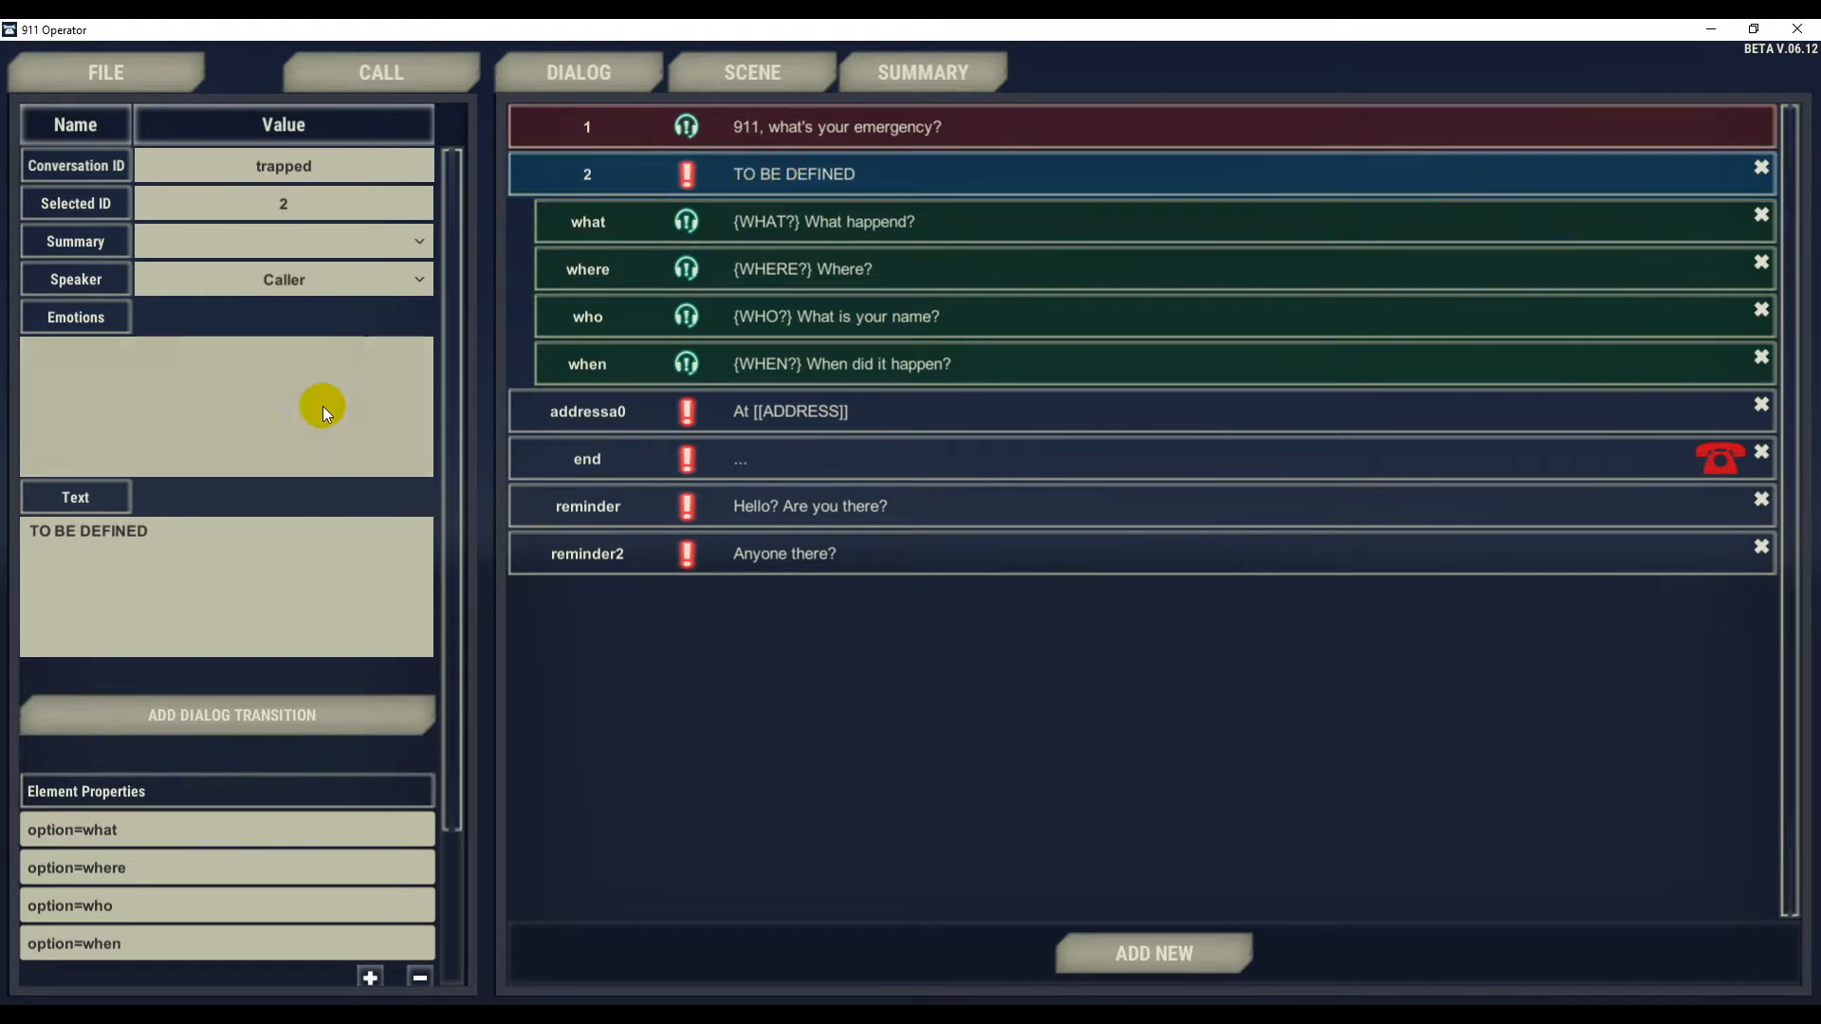
click(161, 535)
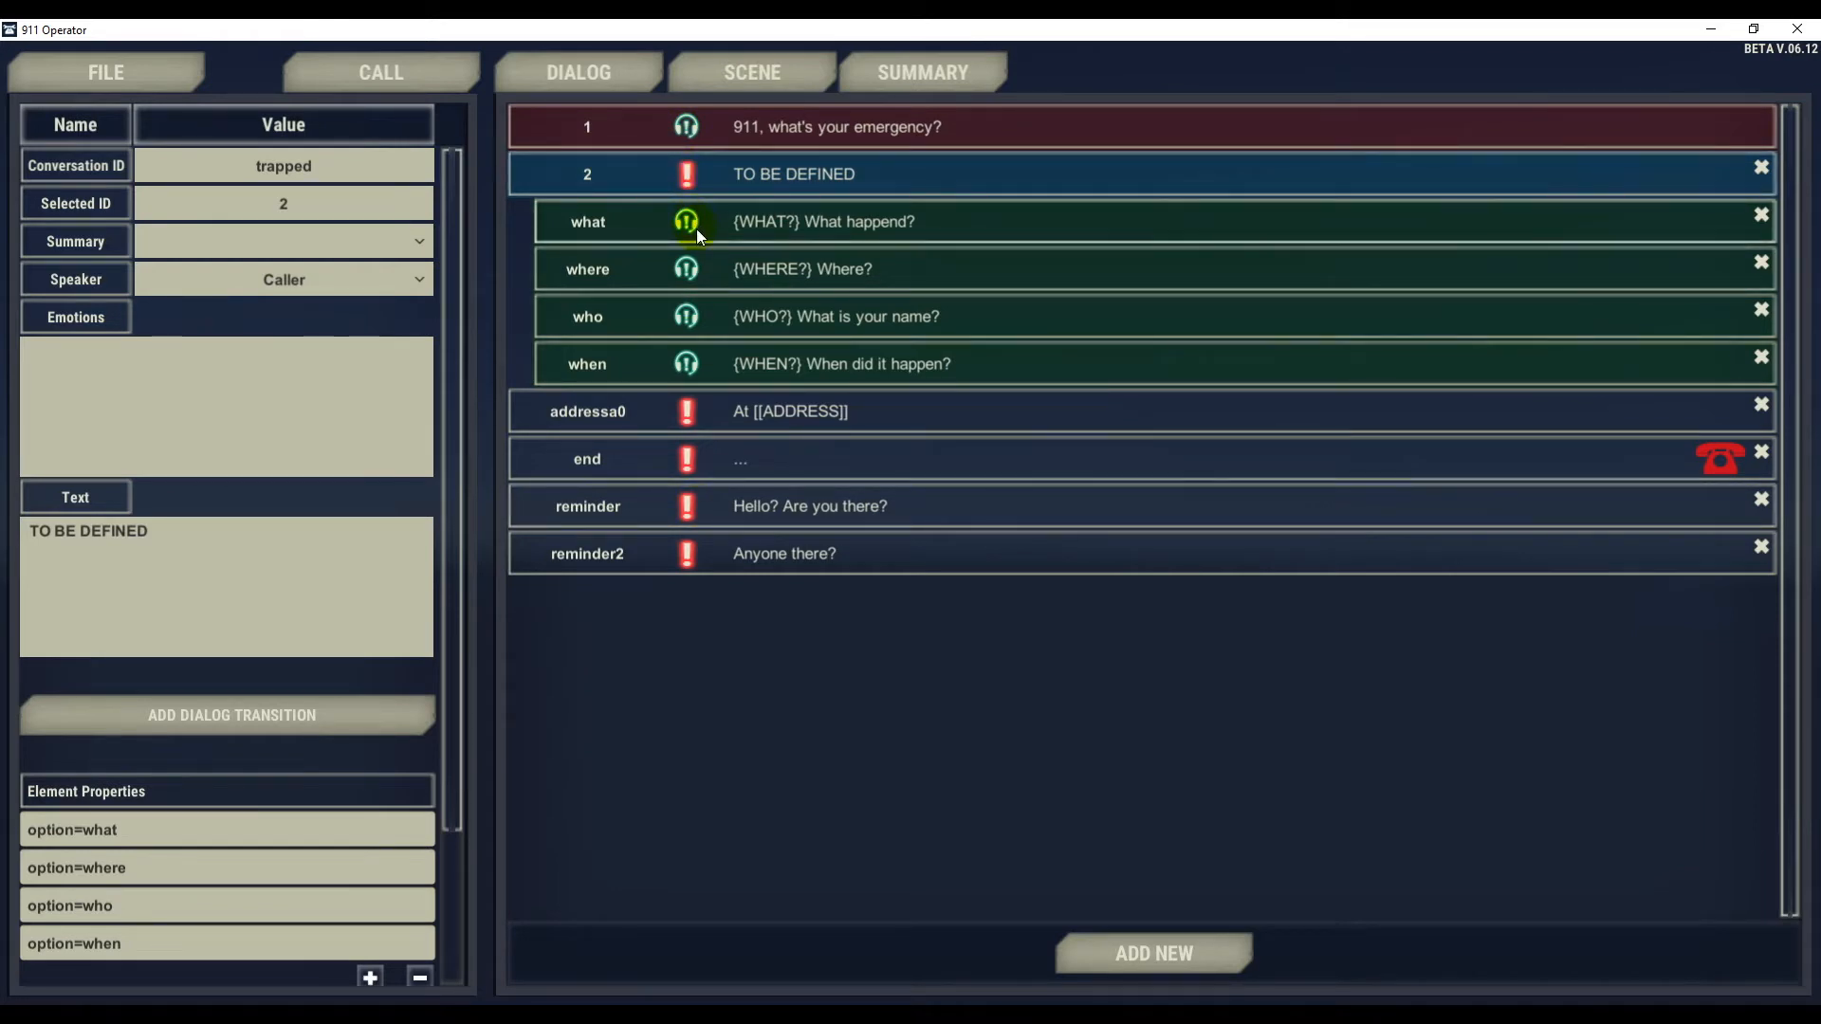
click(204, 559)
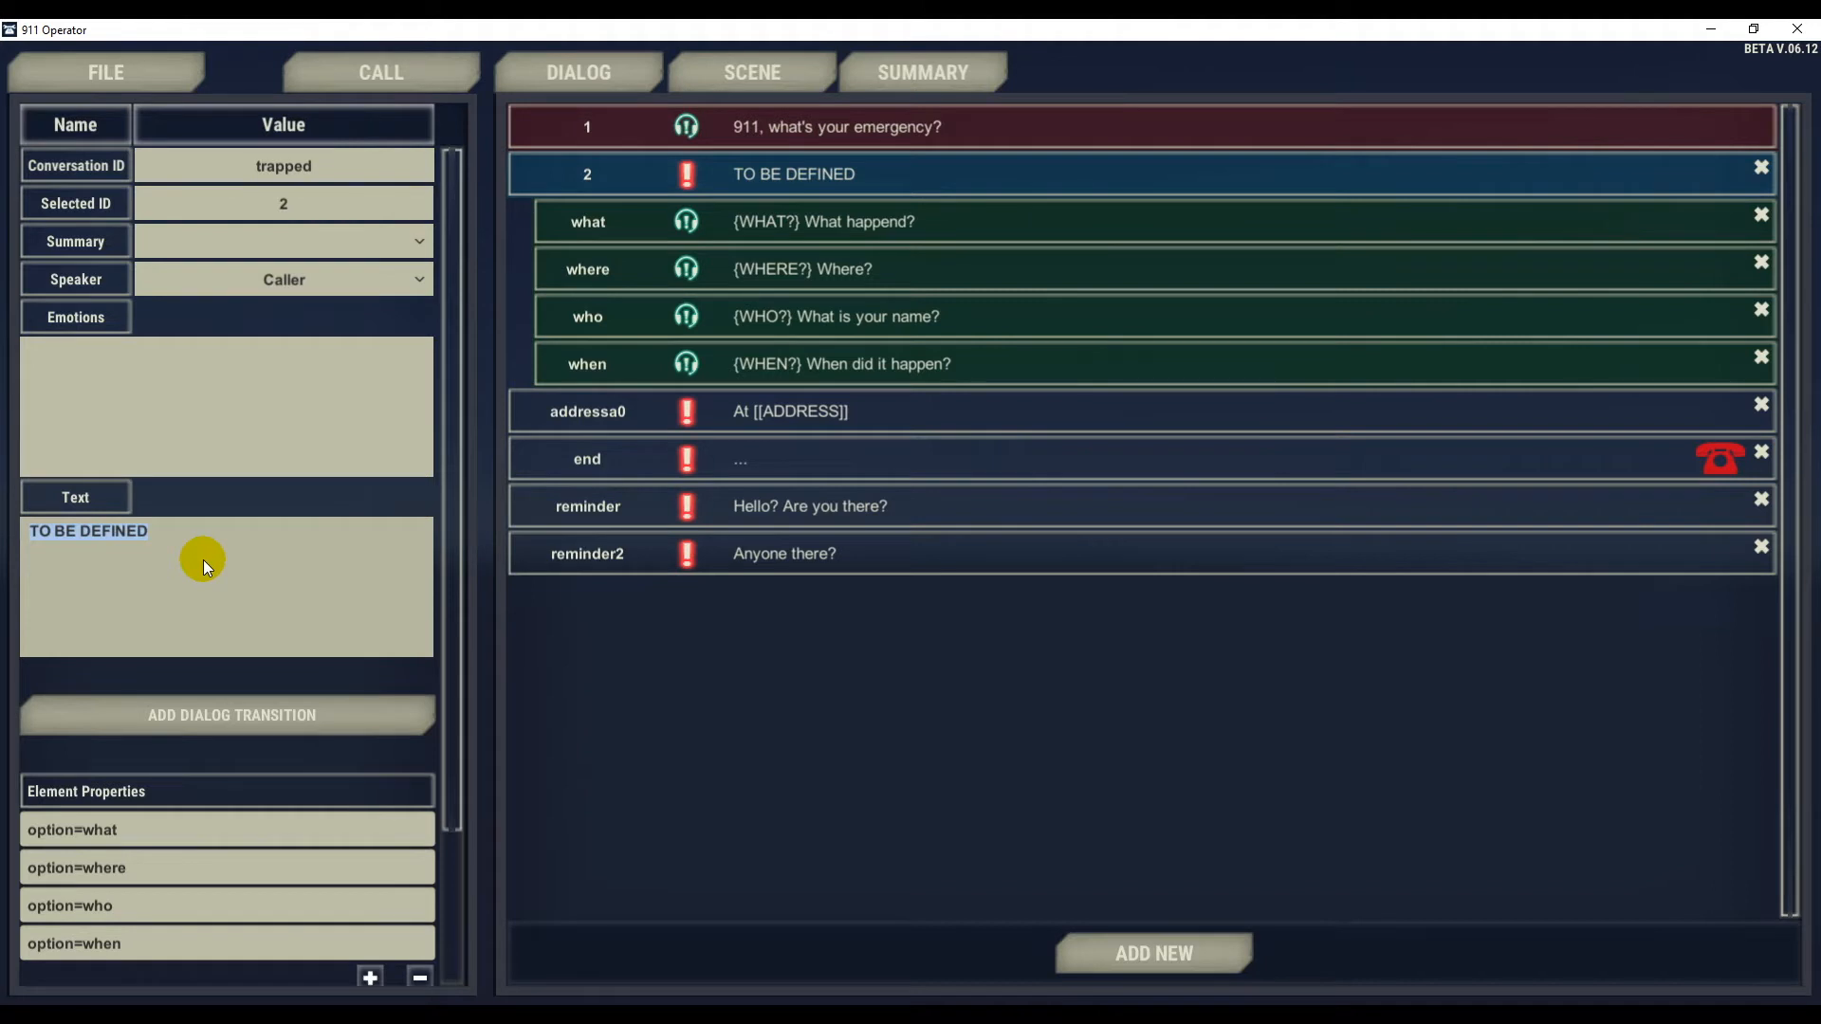
key(BackSpace)
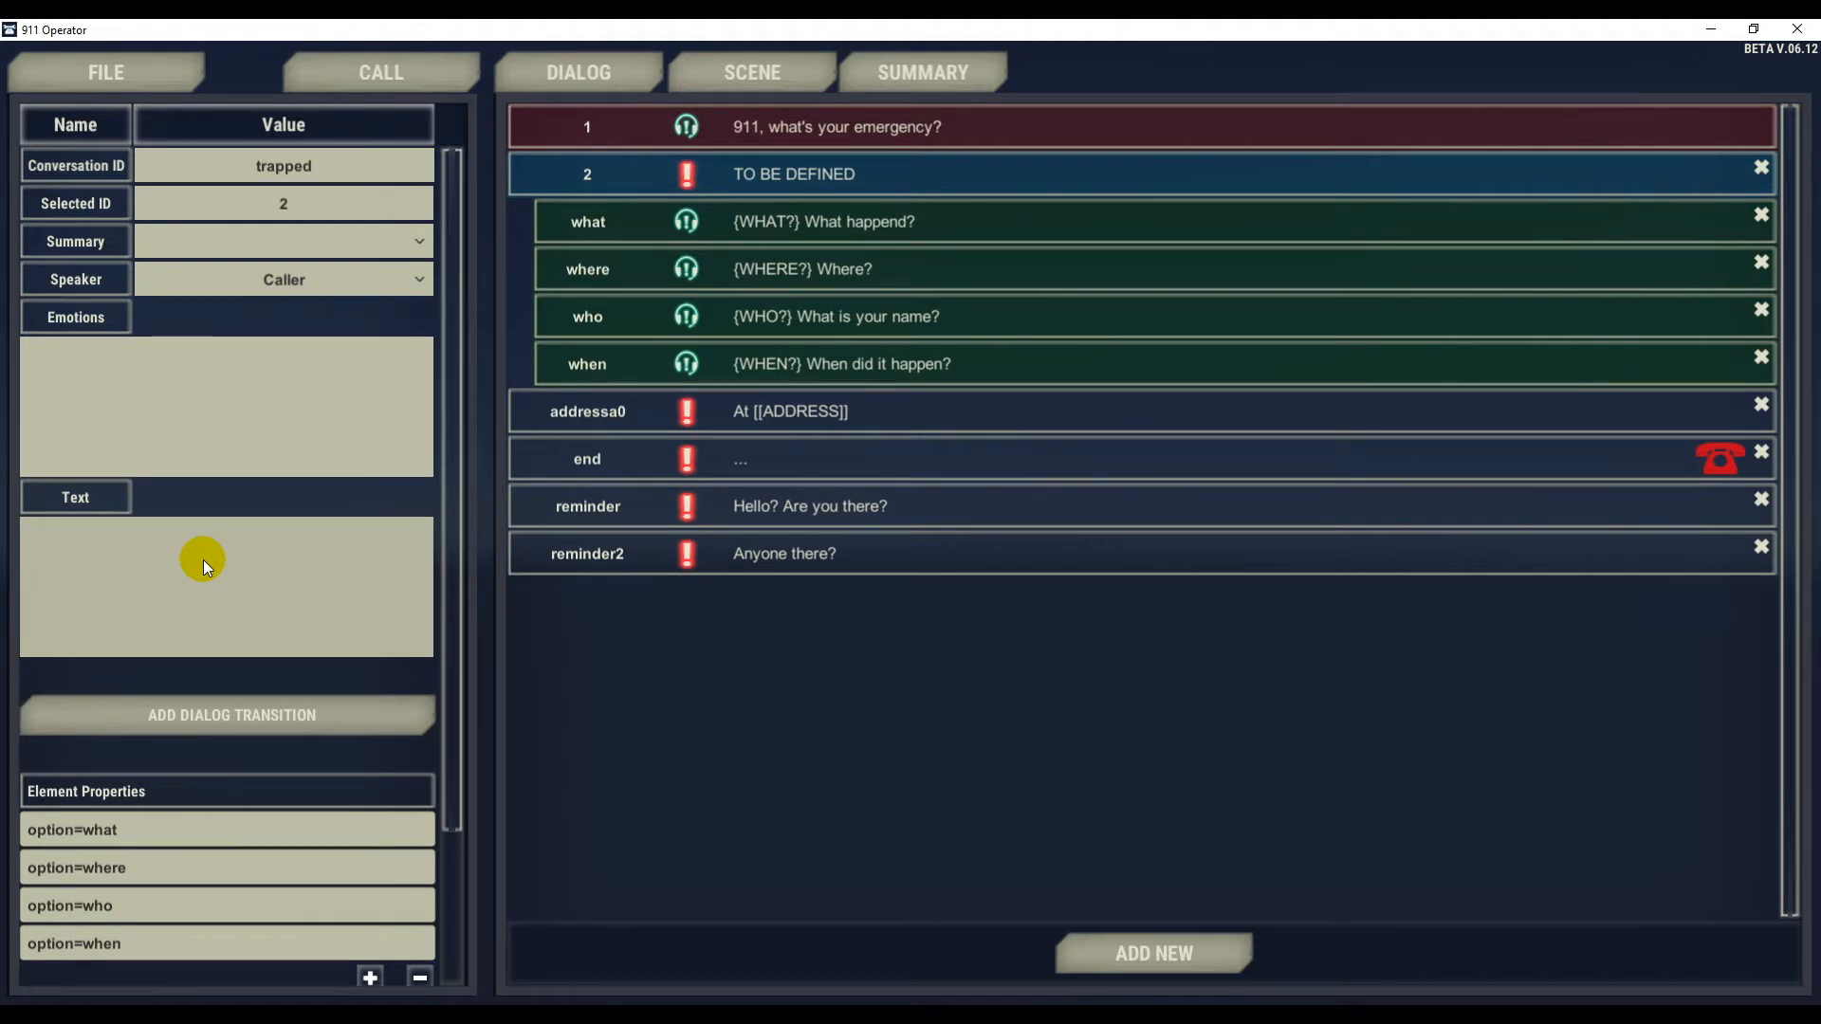
text(Help I can't breath.)
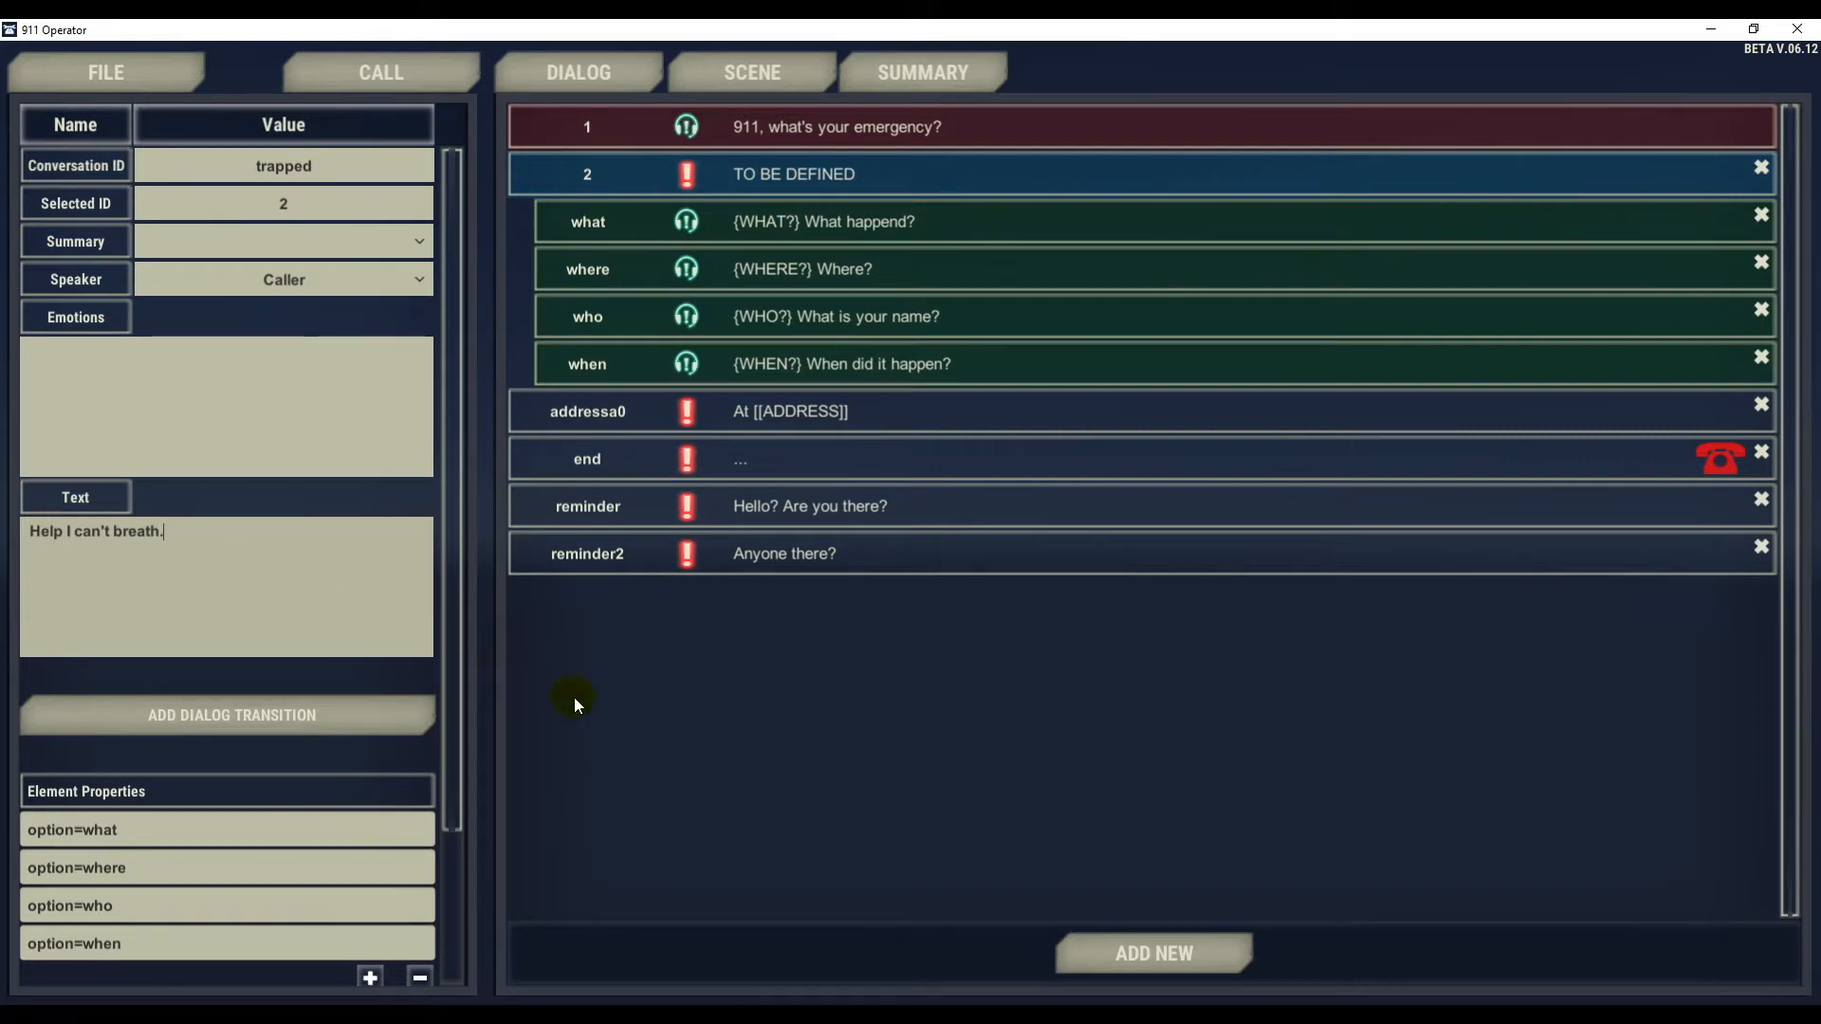
click(573, 697)
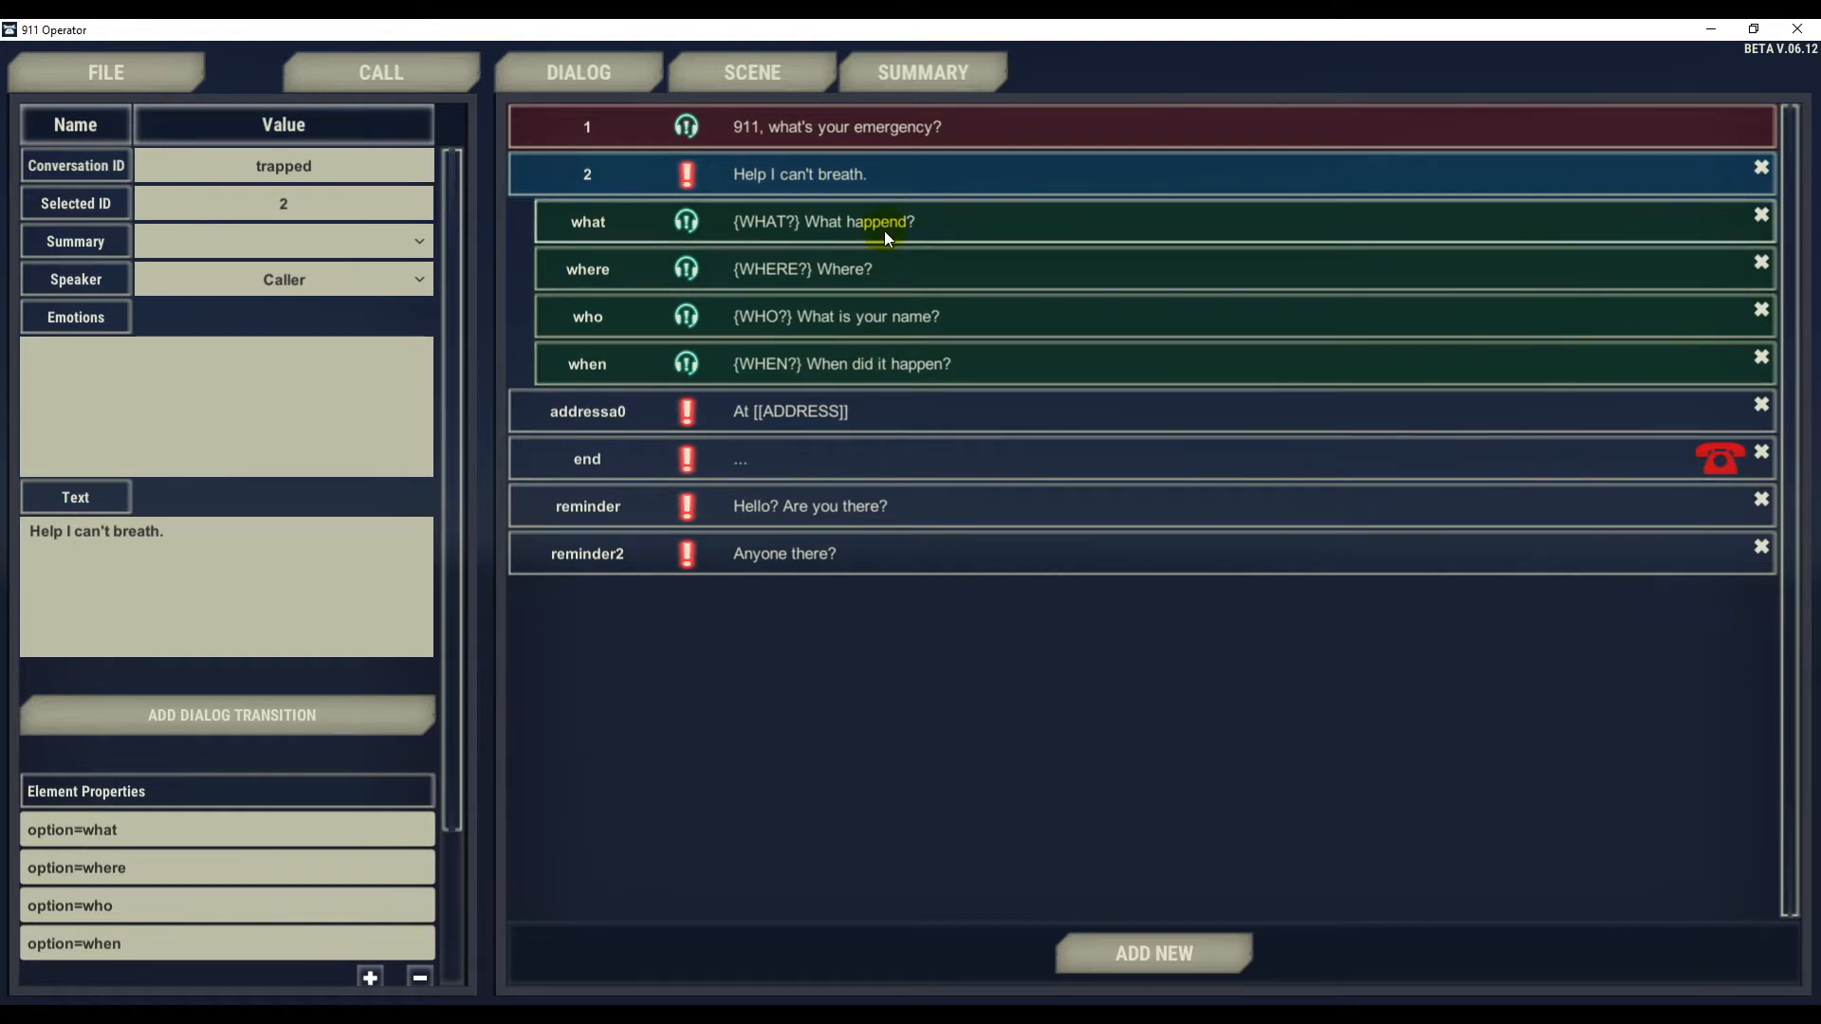
Add a new dialog line 3 with Caller as the speaker and the text "My car fell on me ...".
click(1152, 953)
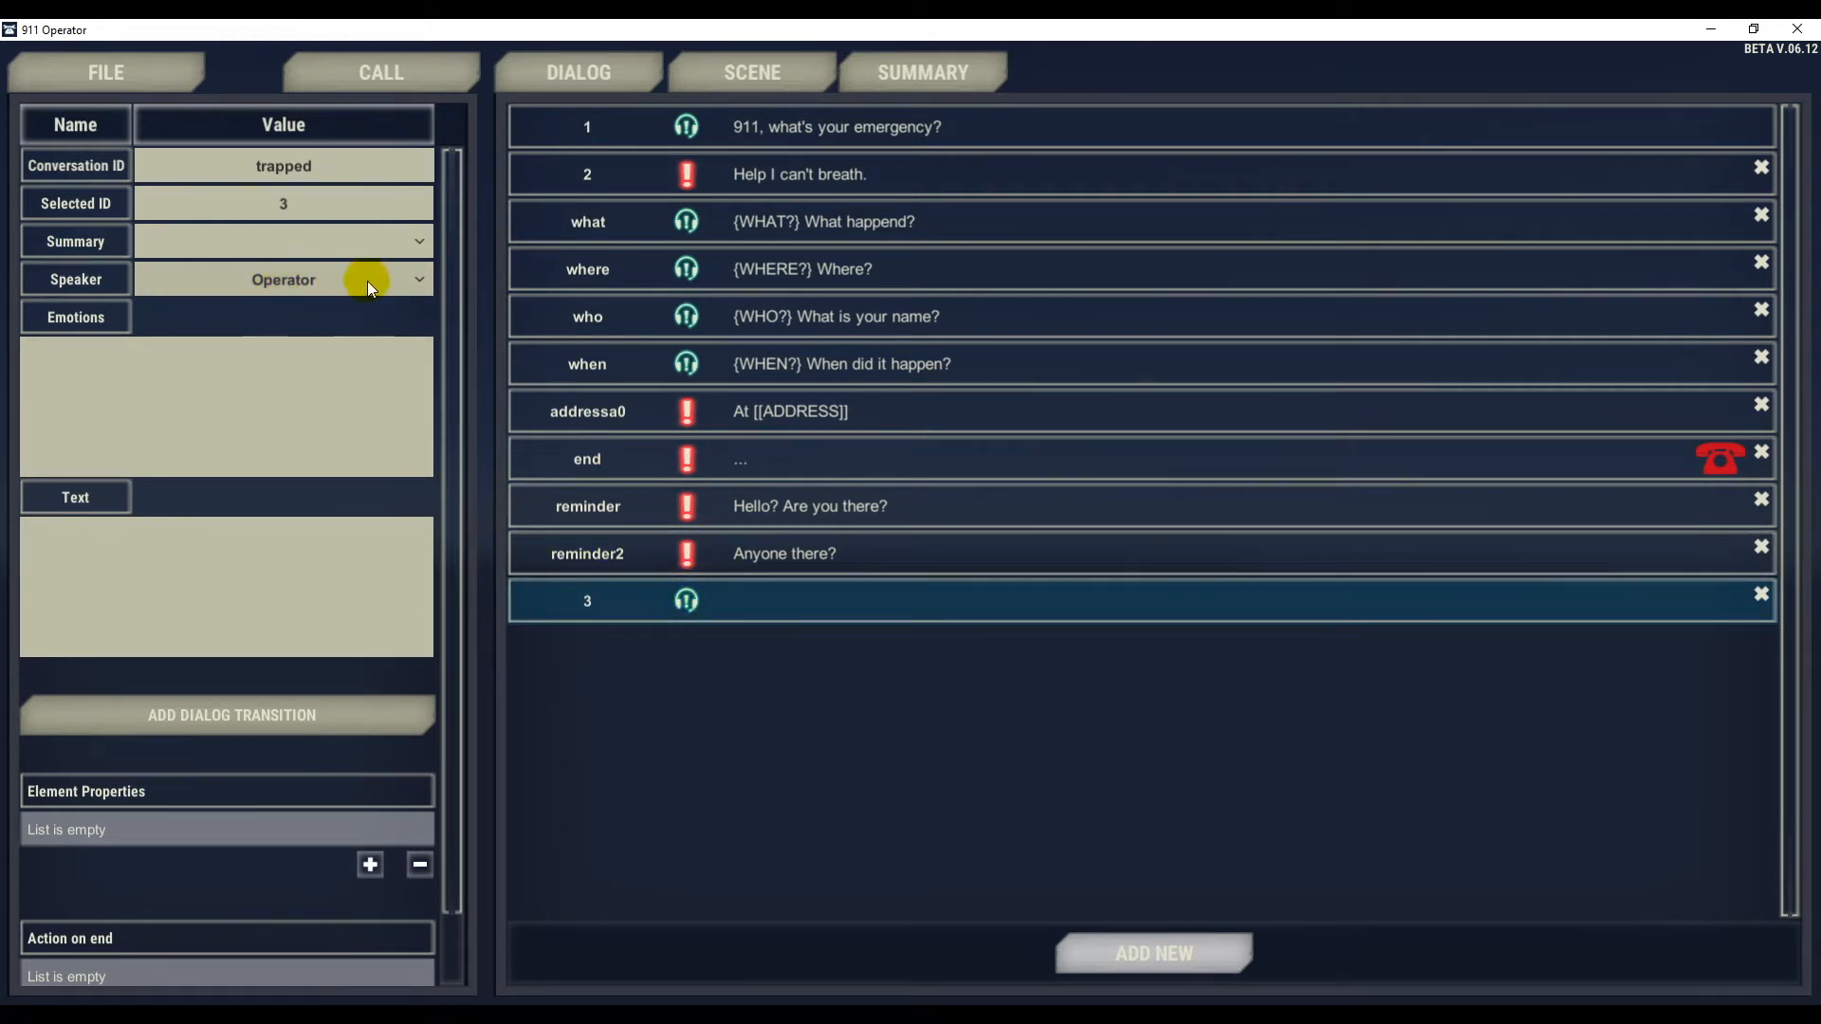
click(300, 279)
click(285, 309)
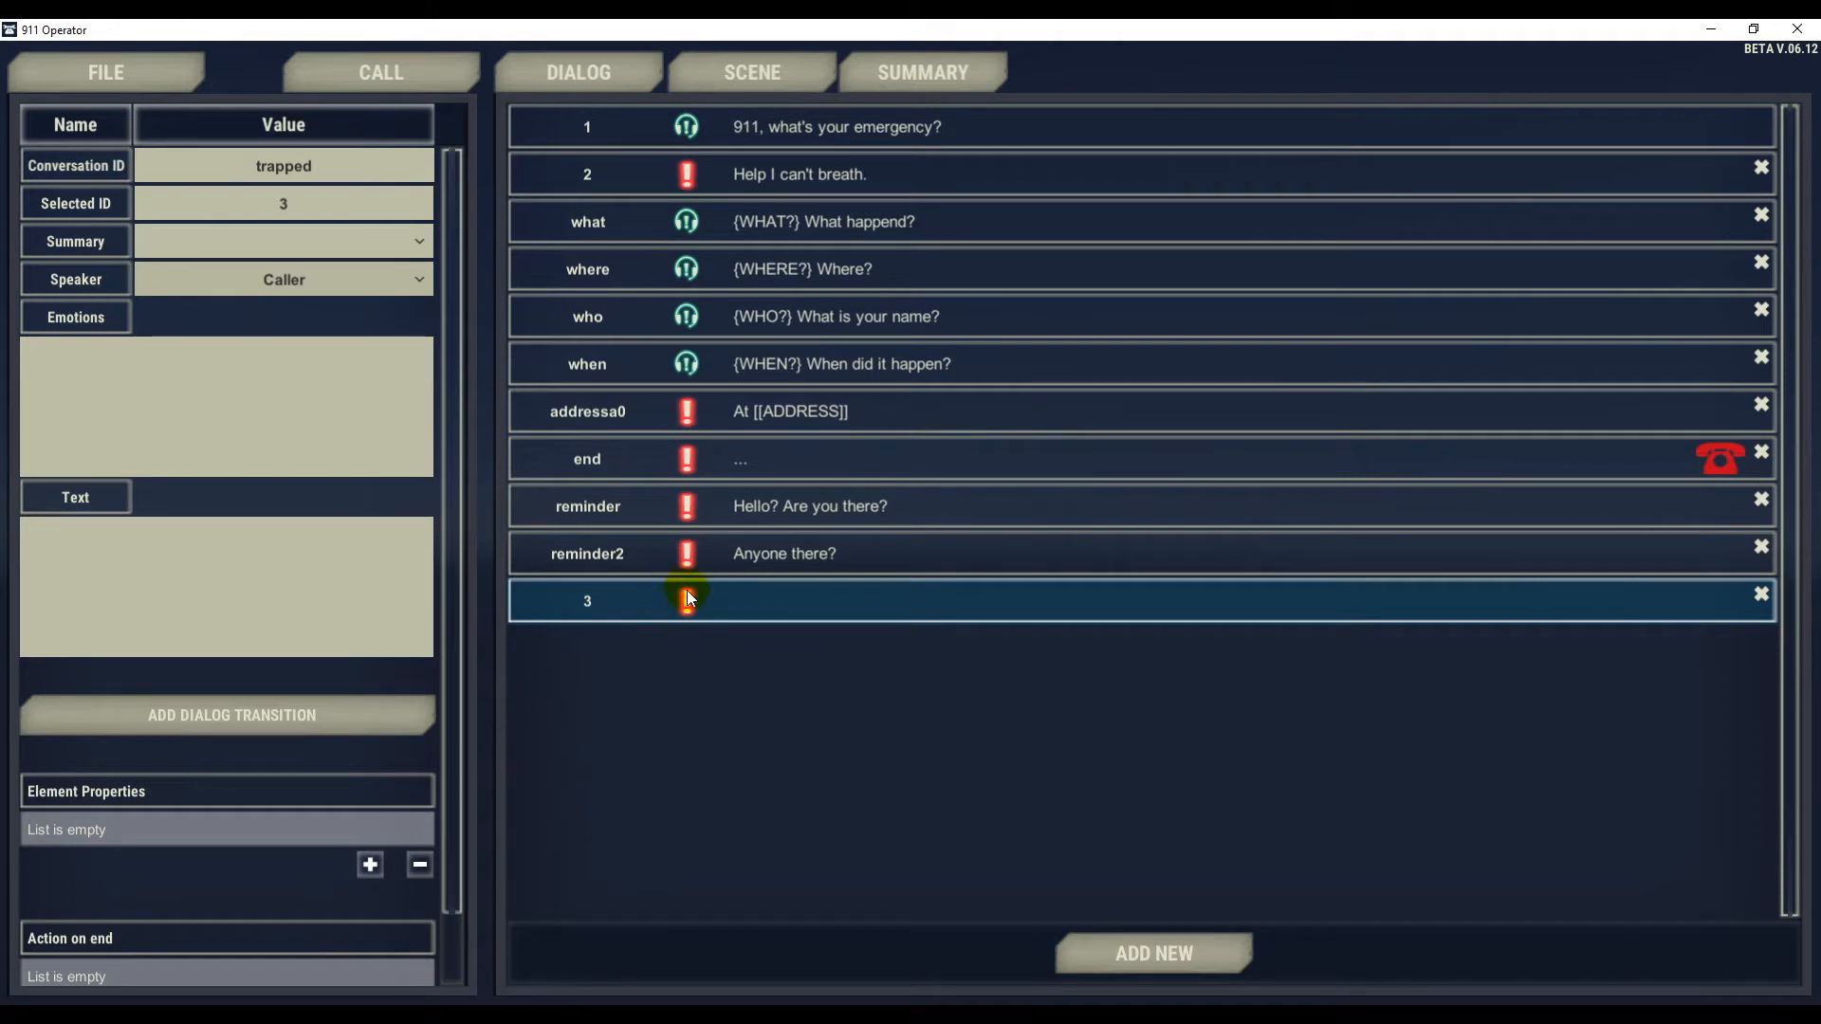
click(194, 552)
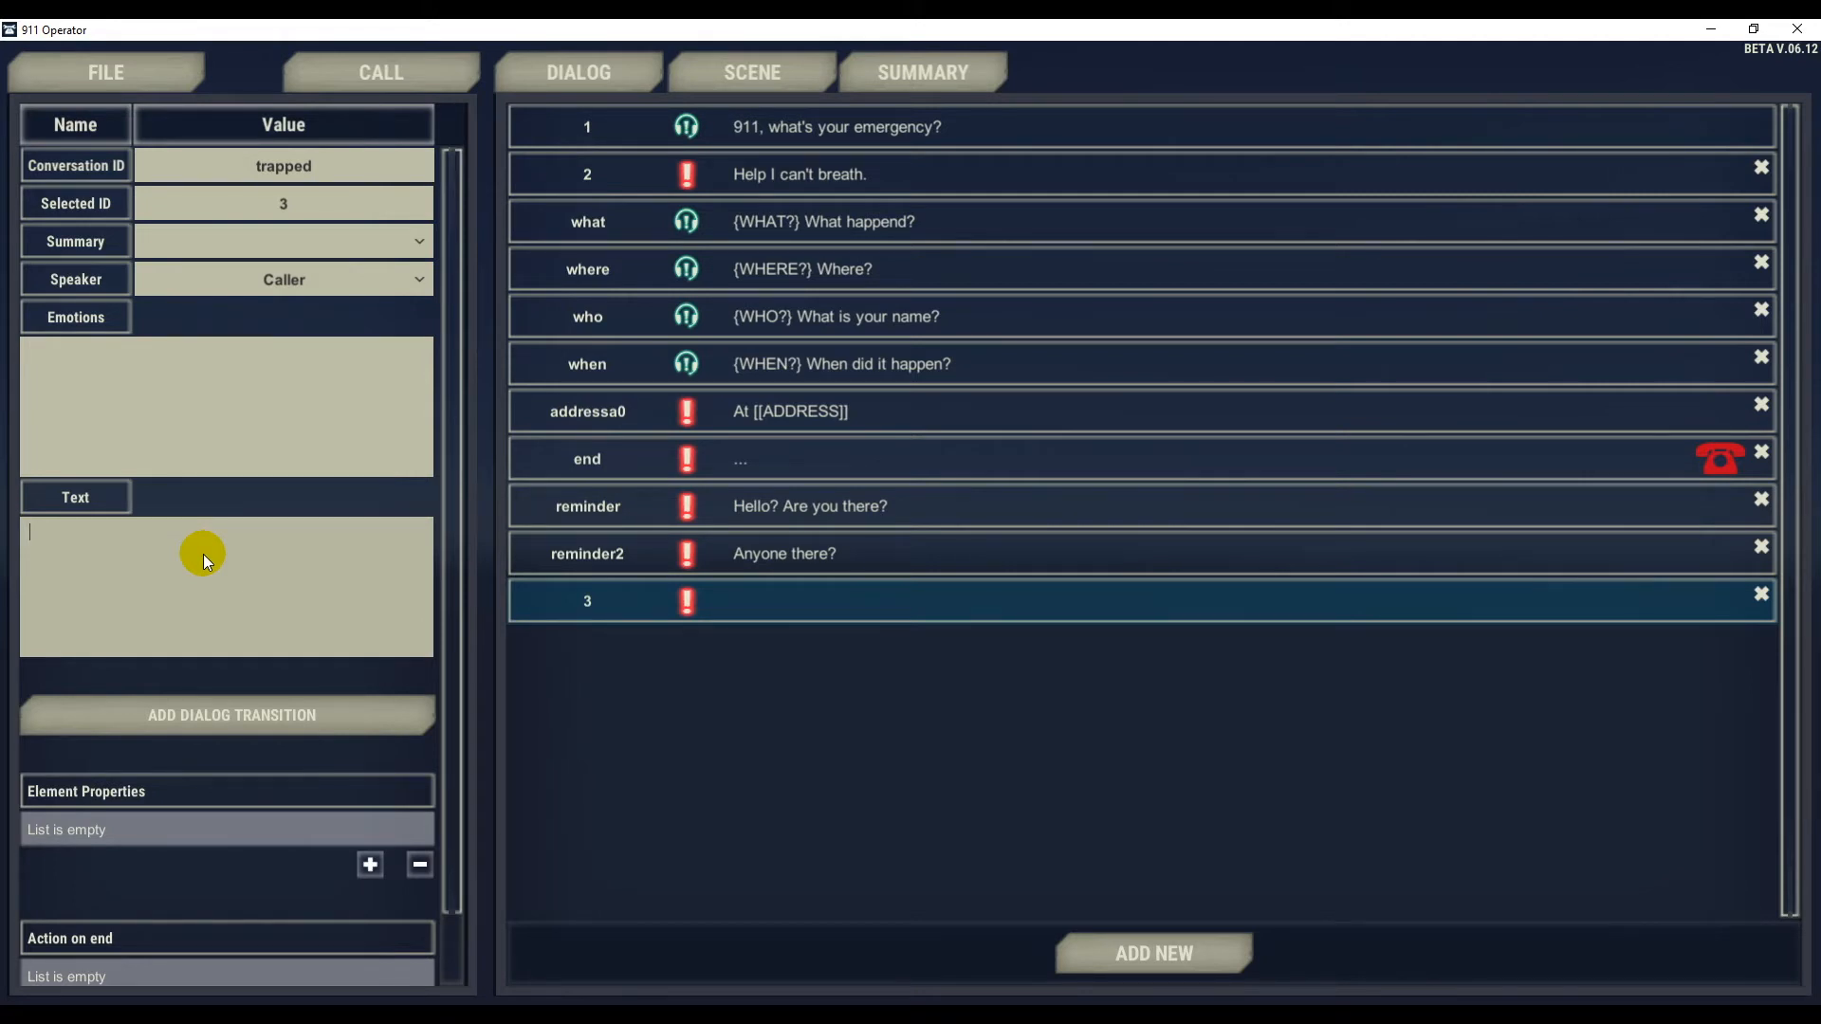
text(My car fell on me ...)
click(638, 705)
click(881, 602)
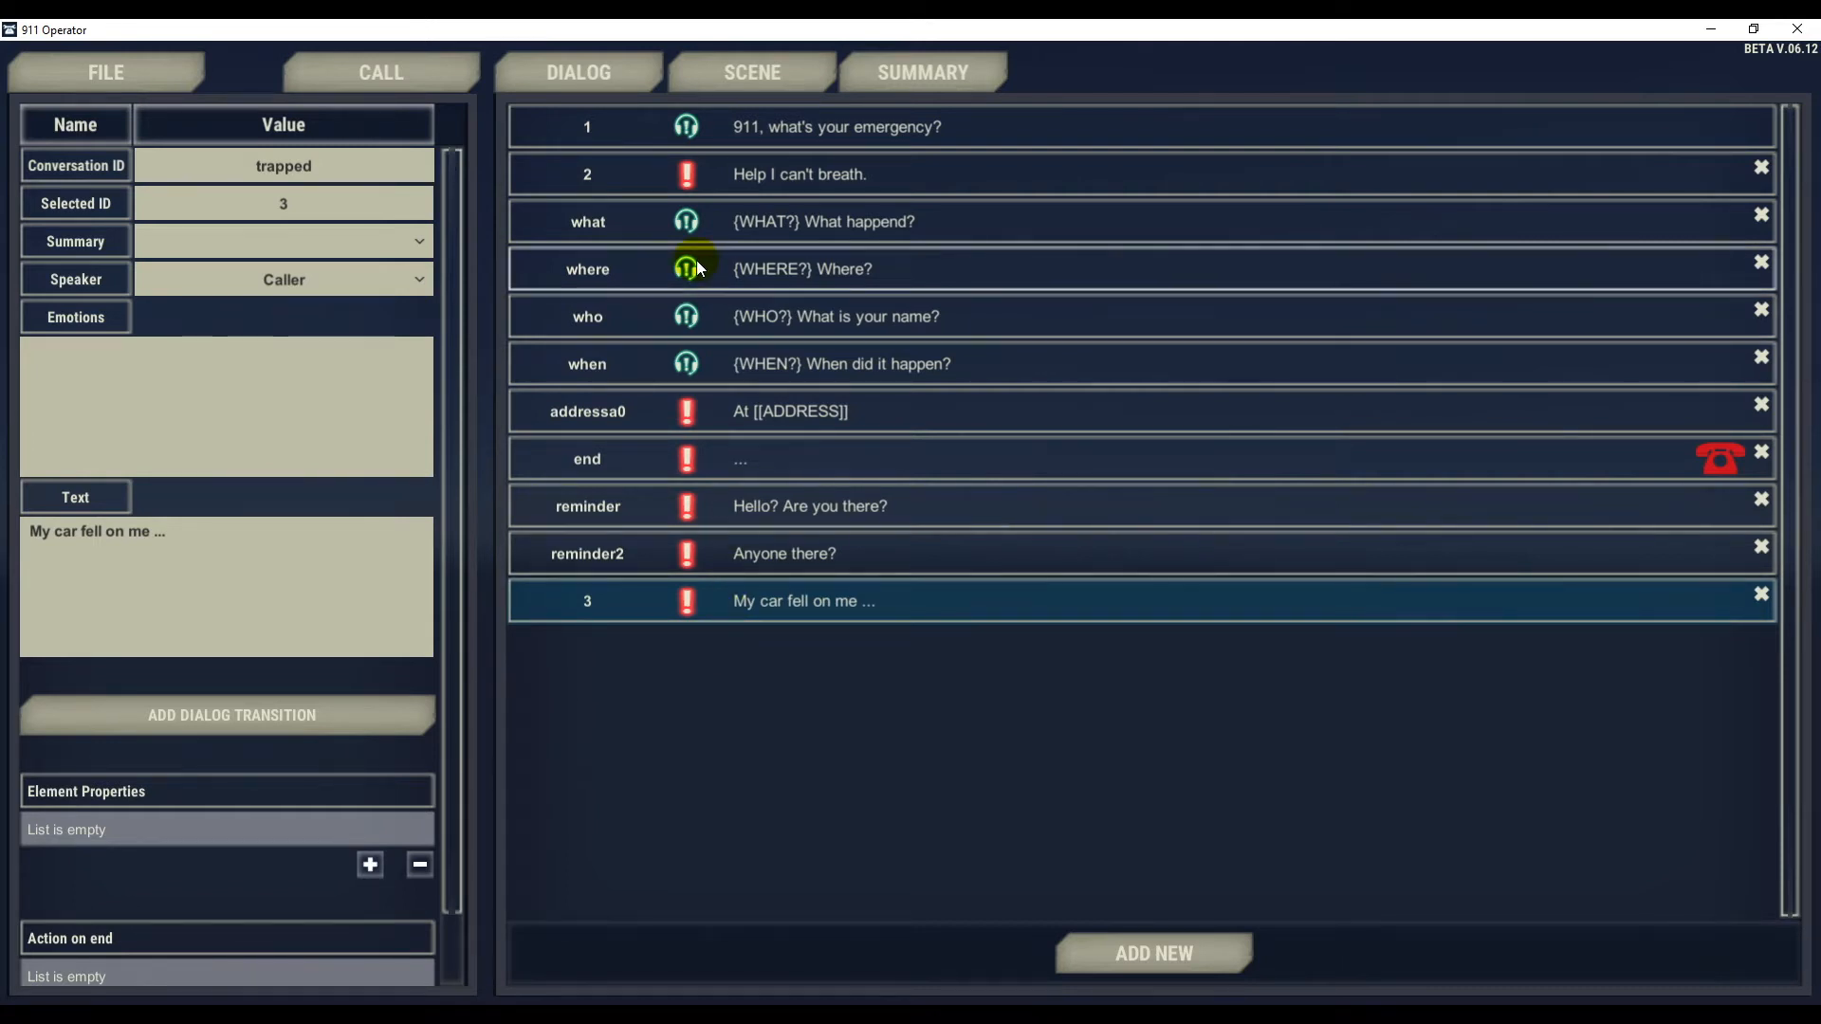
Add a dialog transition from the "what" question to the caller's line 3 and review how lines 2 and "what" are linked.
click(793, 219)
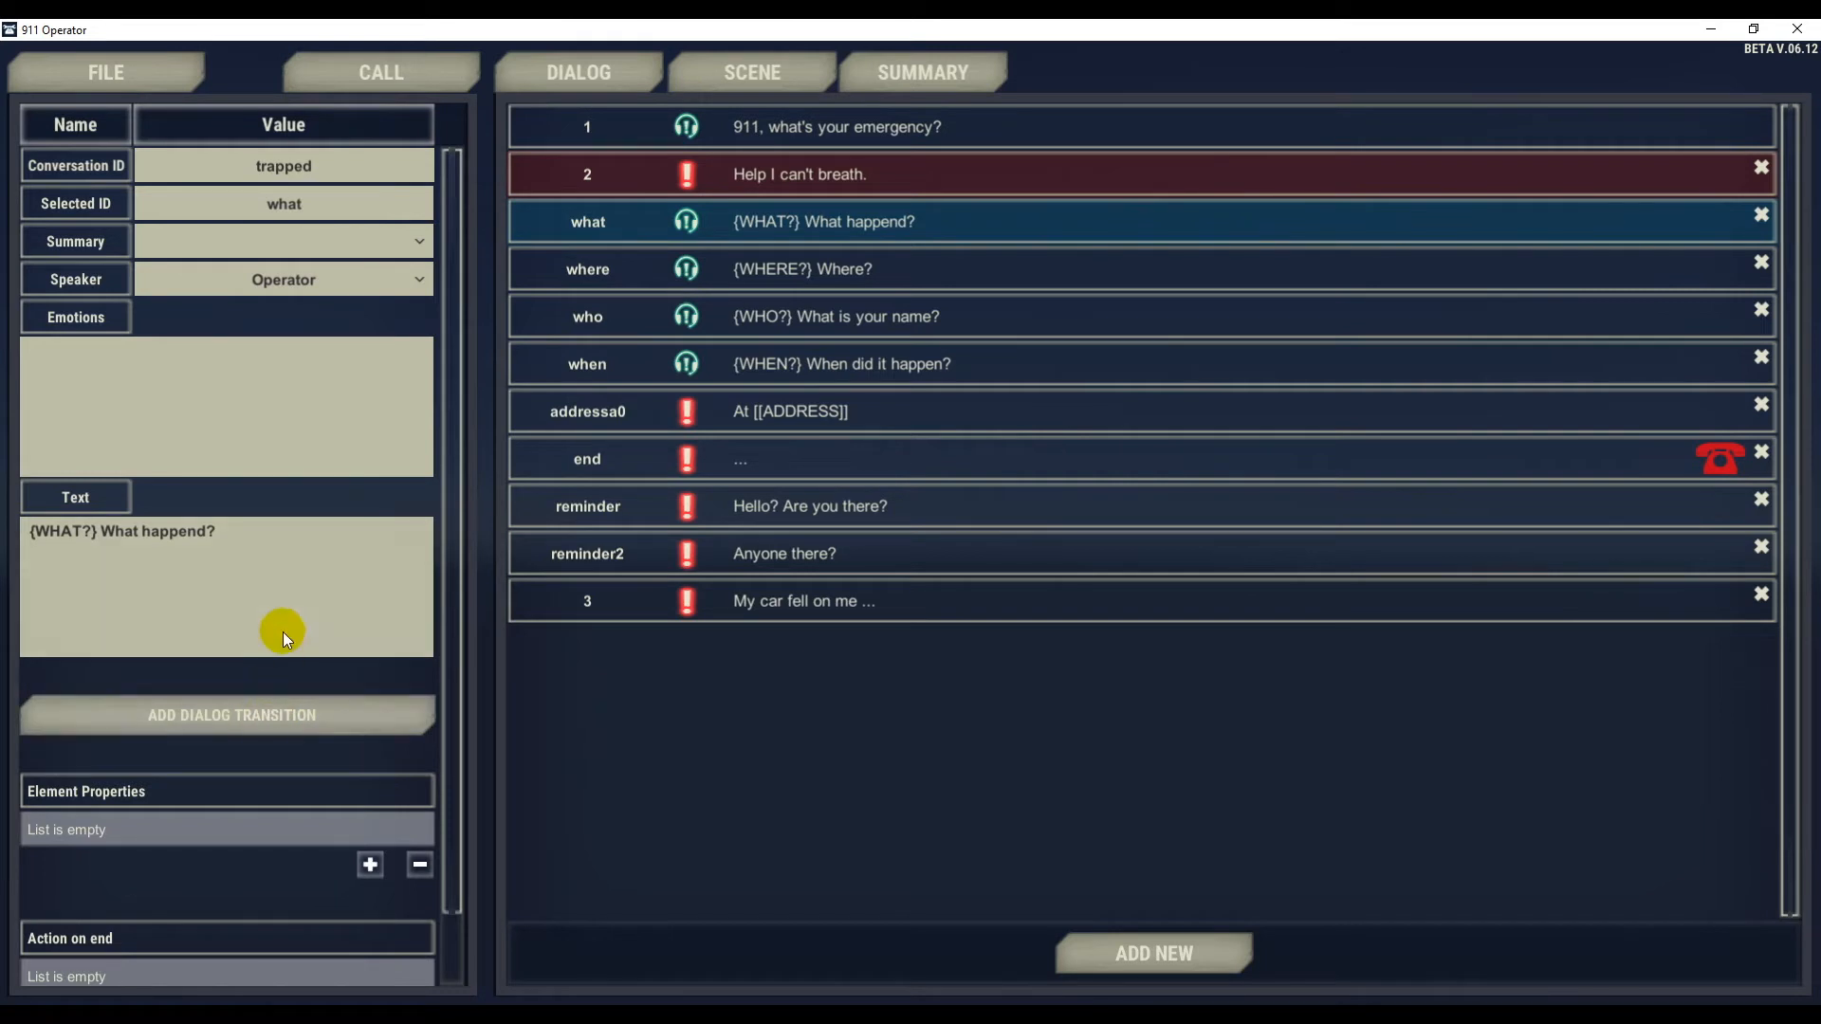
click(269, 718)
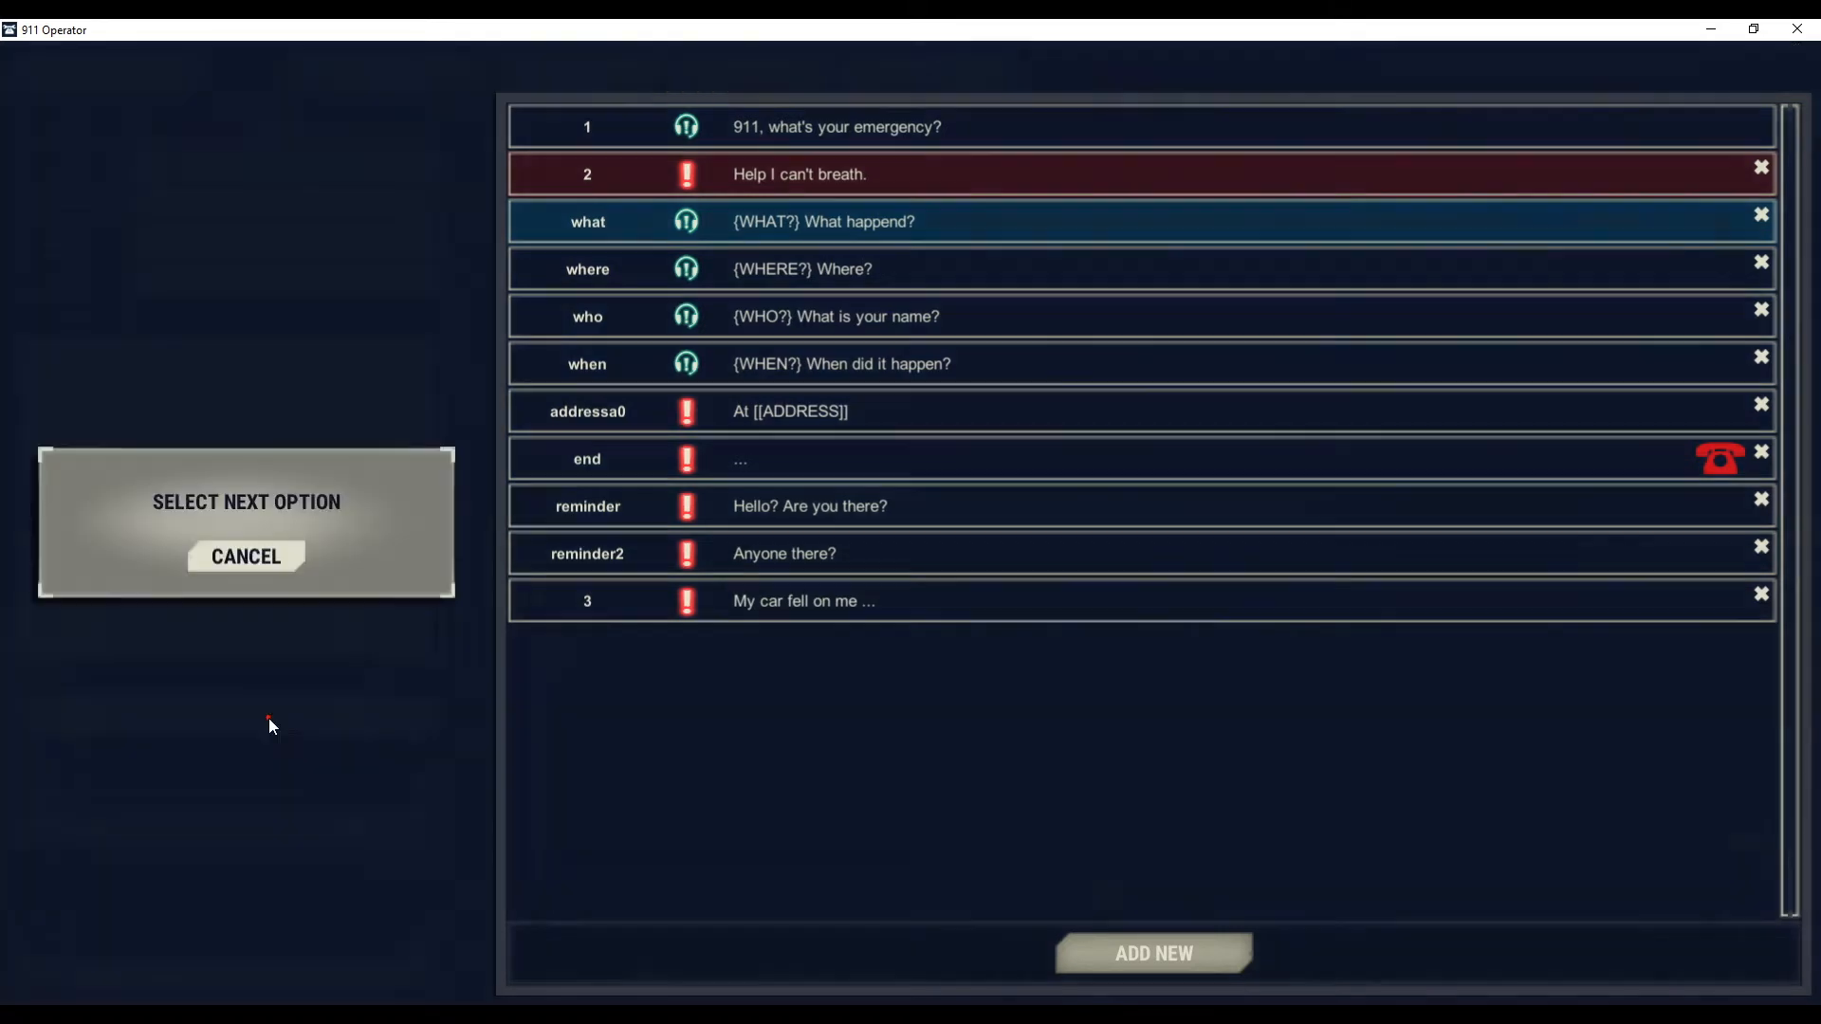
click(804, 607)
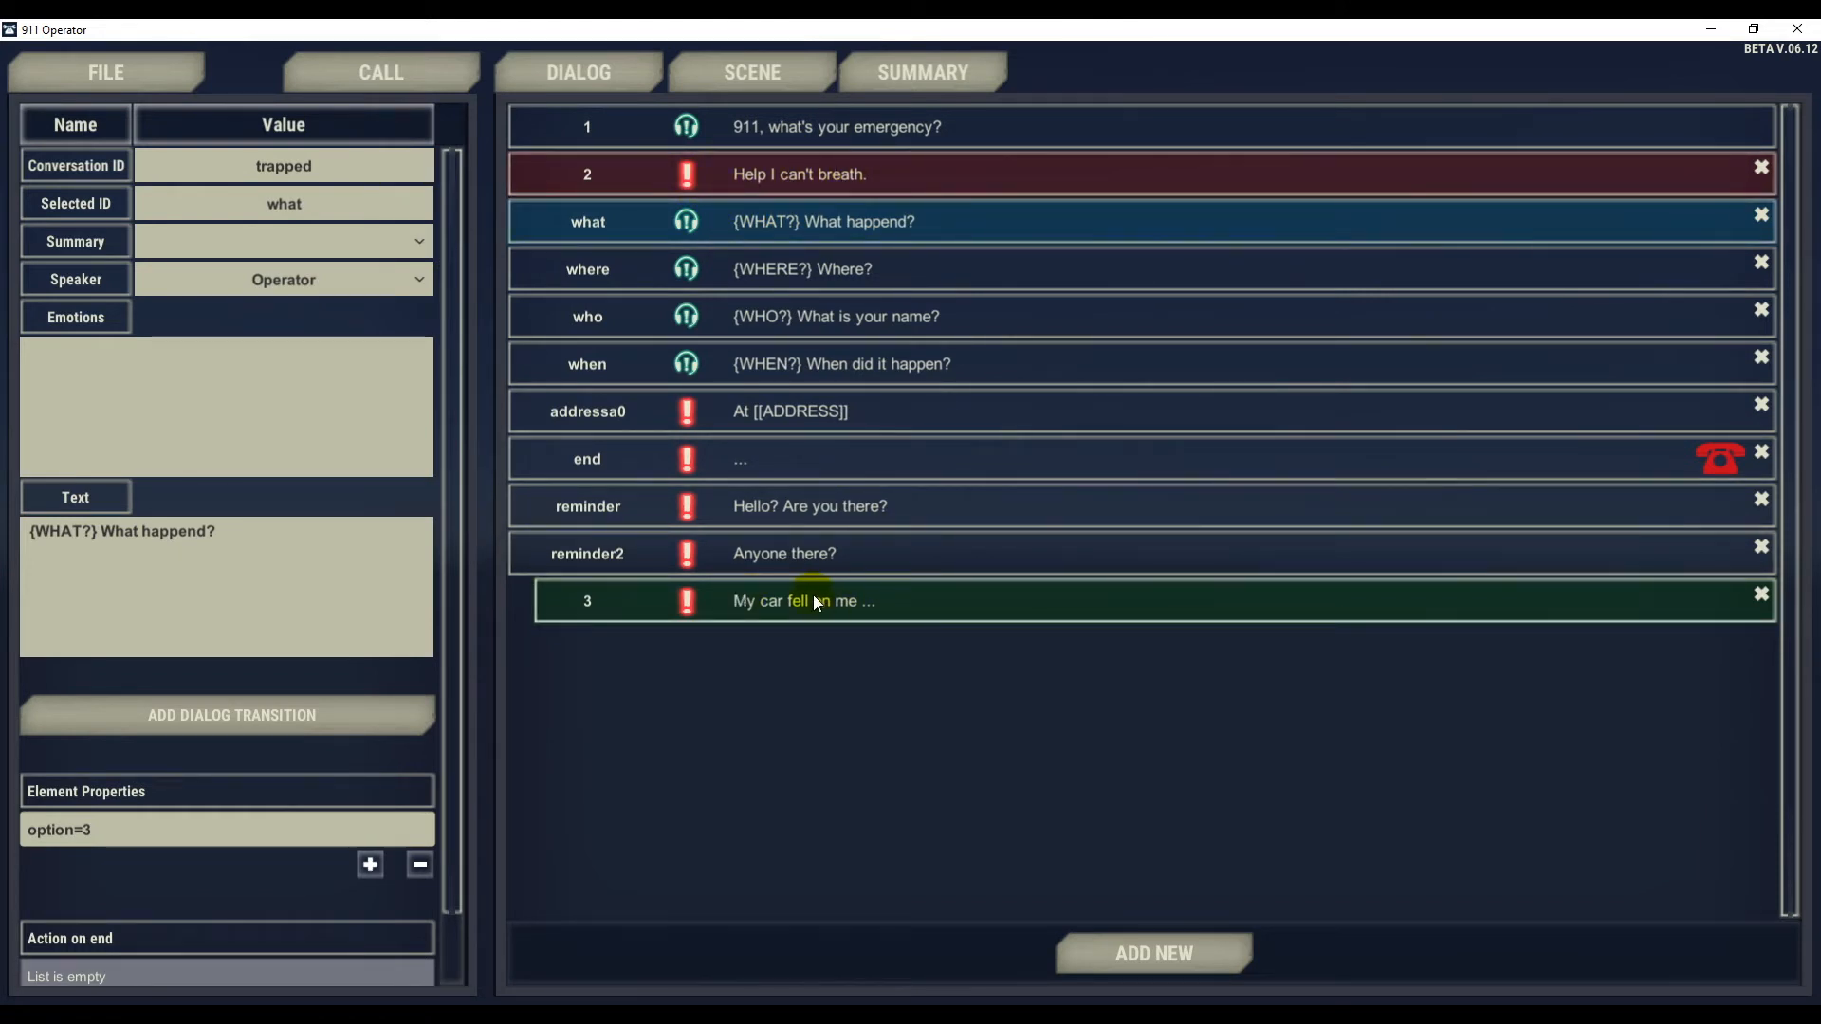
click(767, 178)
click(764, 220)
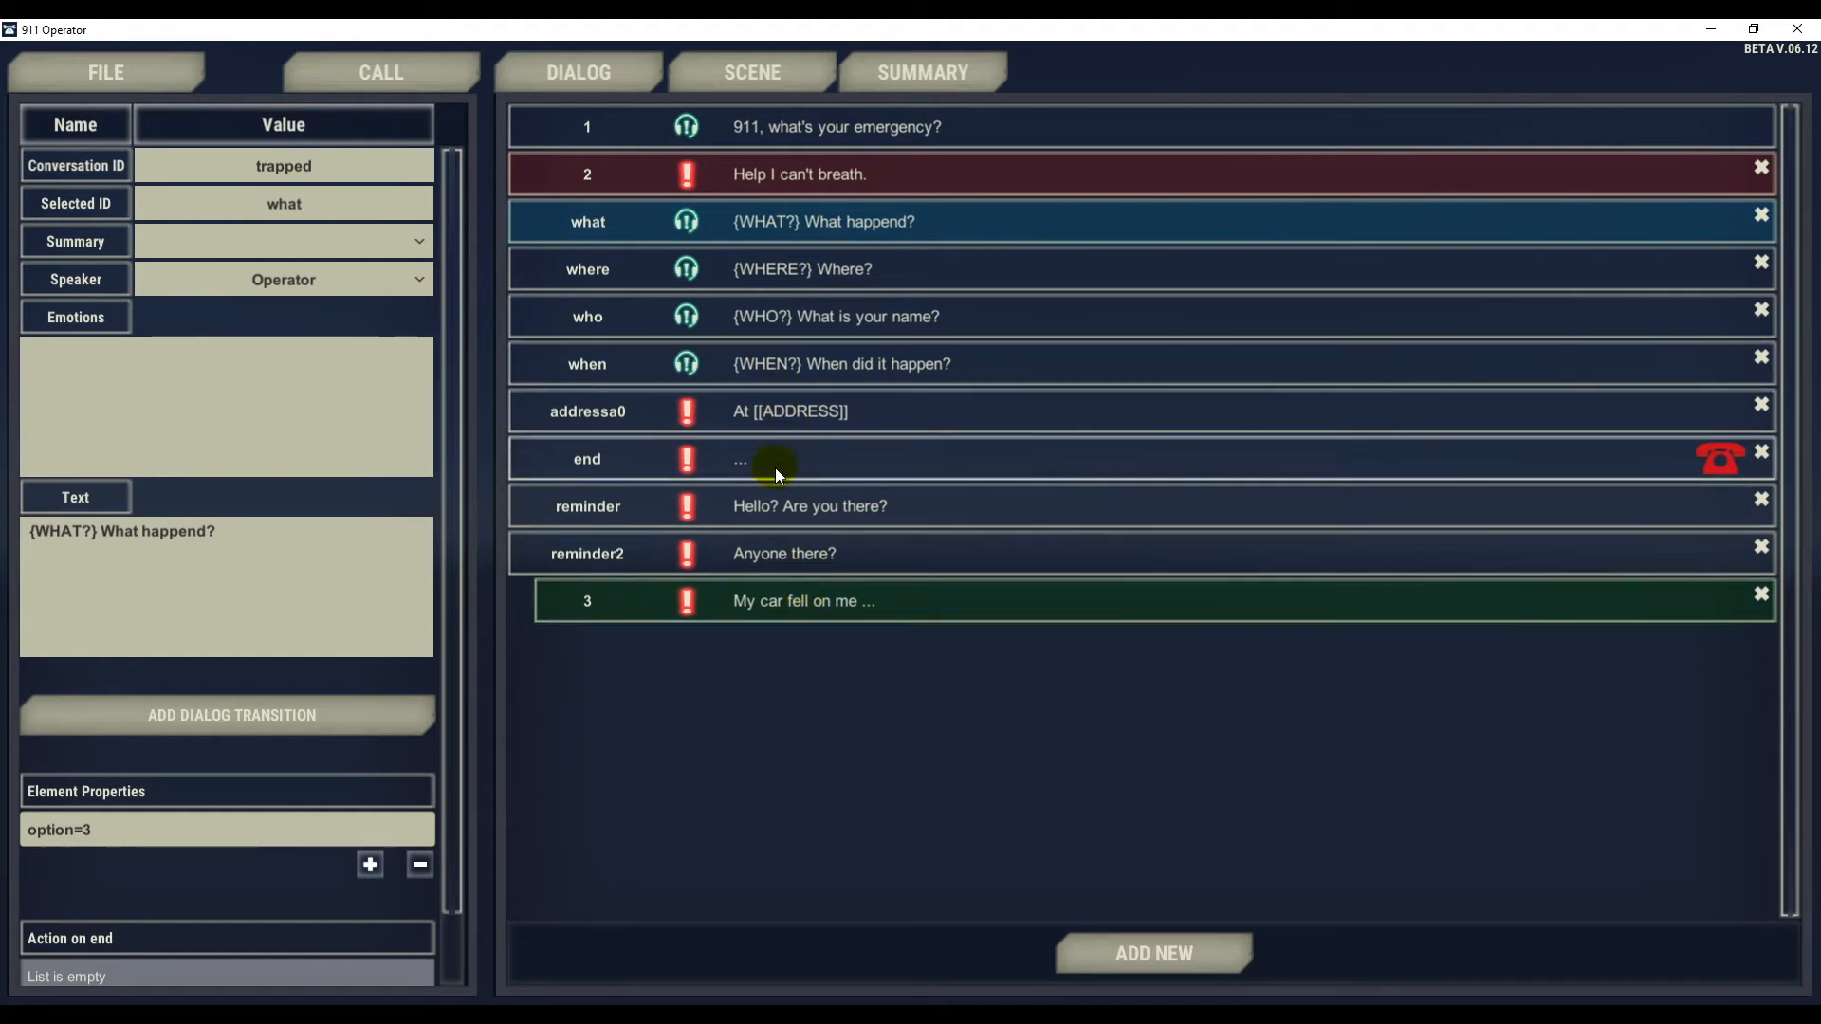
Change the text of the addressa0 line to "My garage is at [[ADDRESS]]", keeping the address placeholder.
click(772, 404)
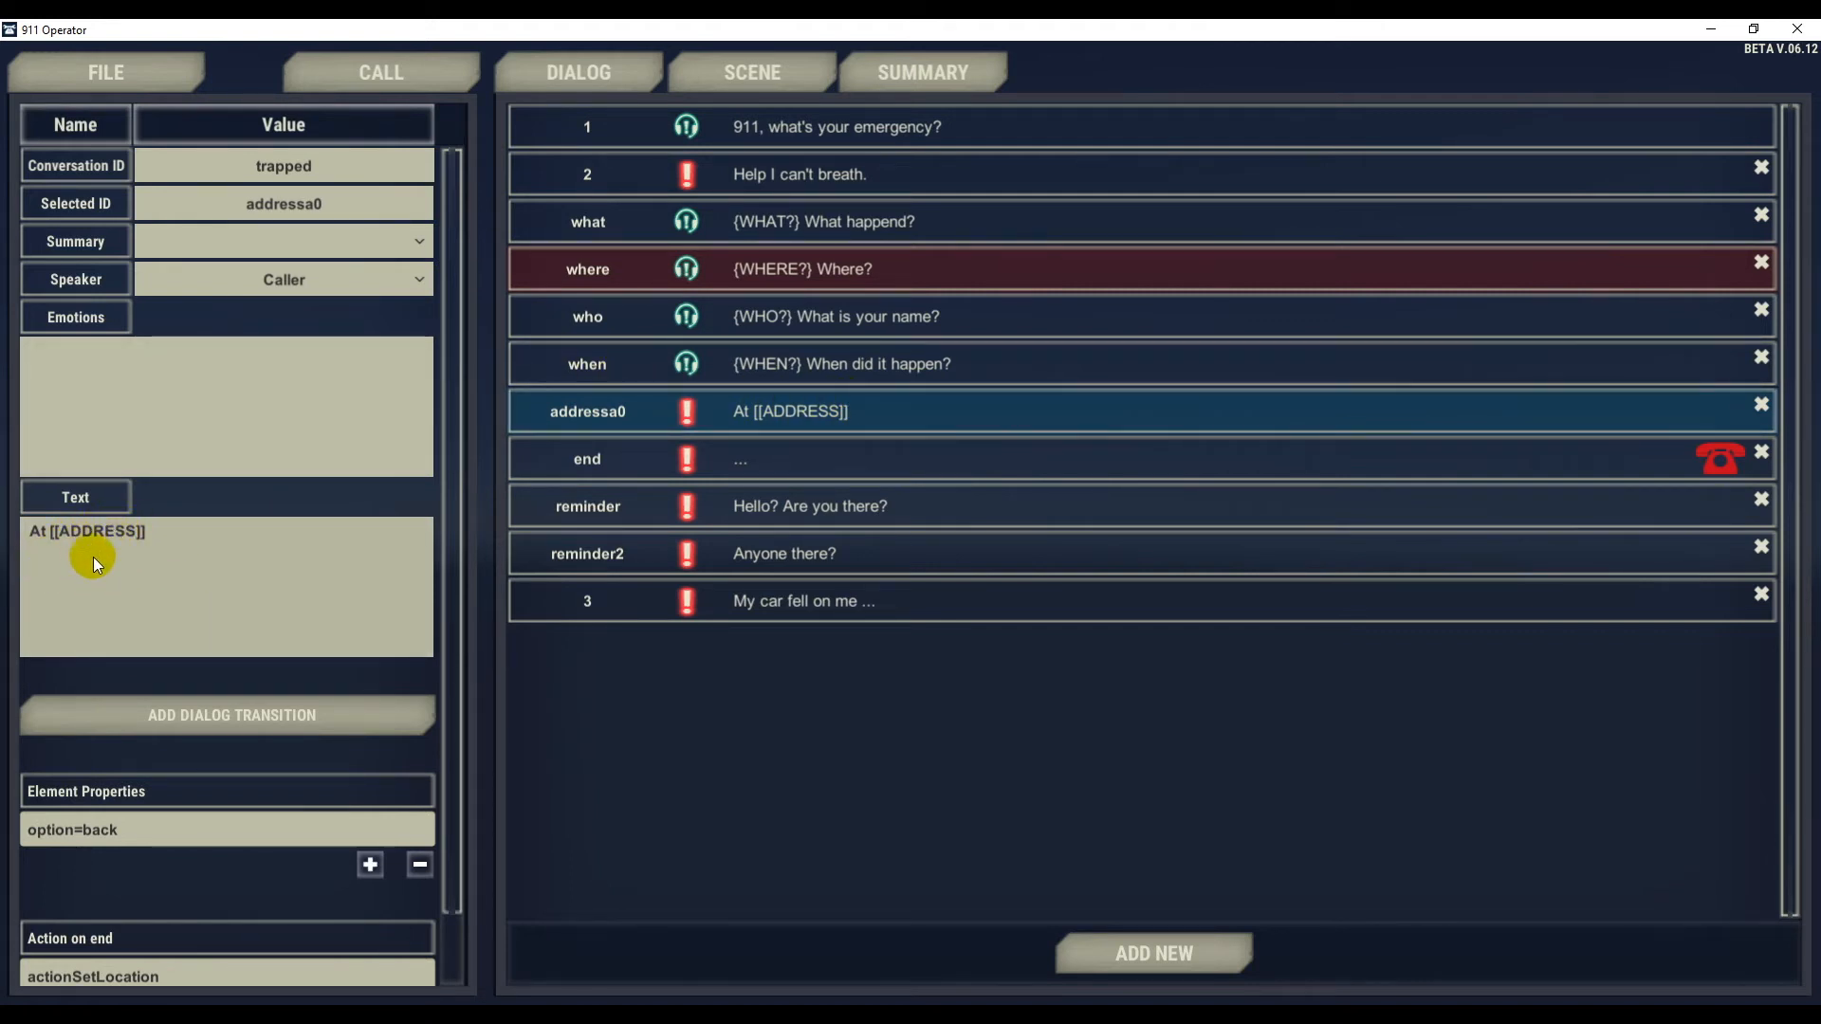
click(45, 528)
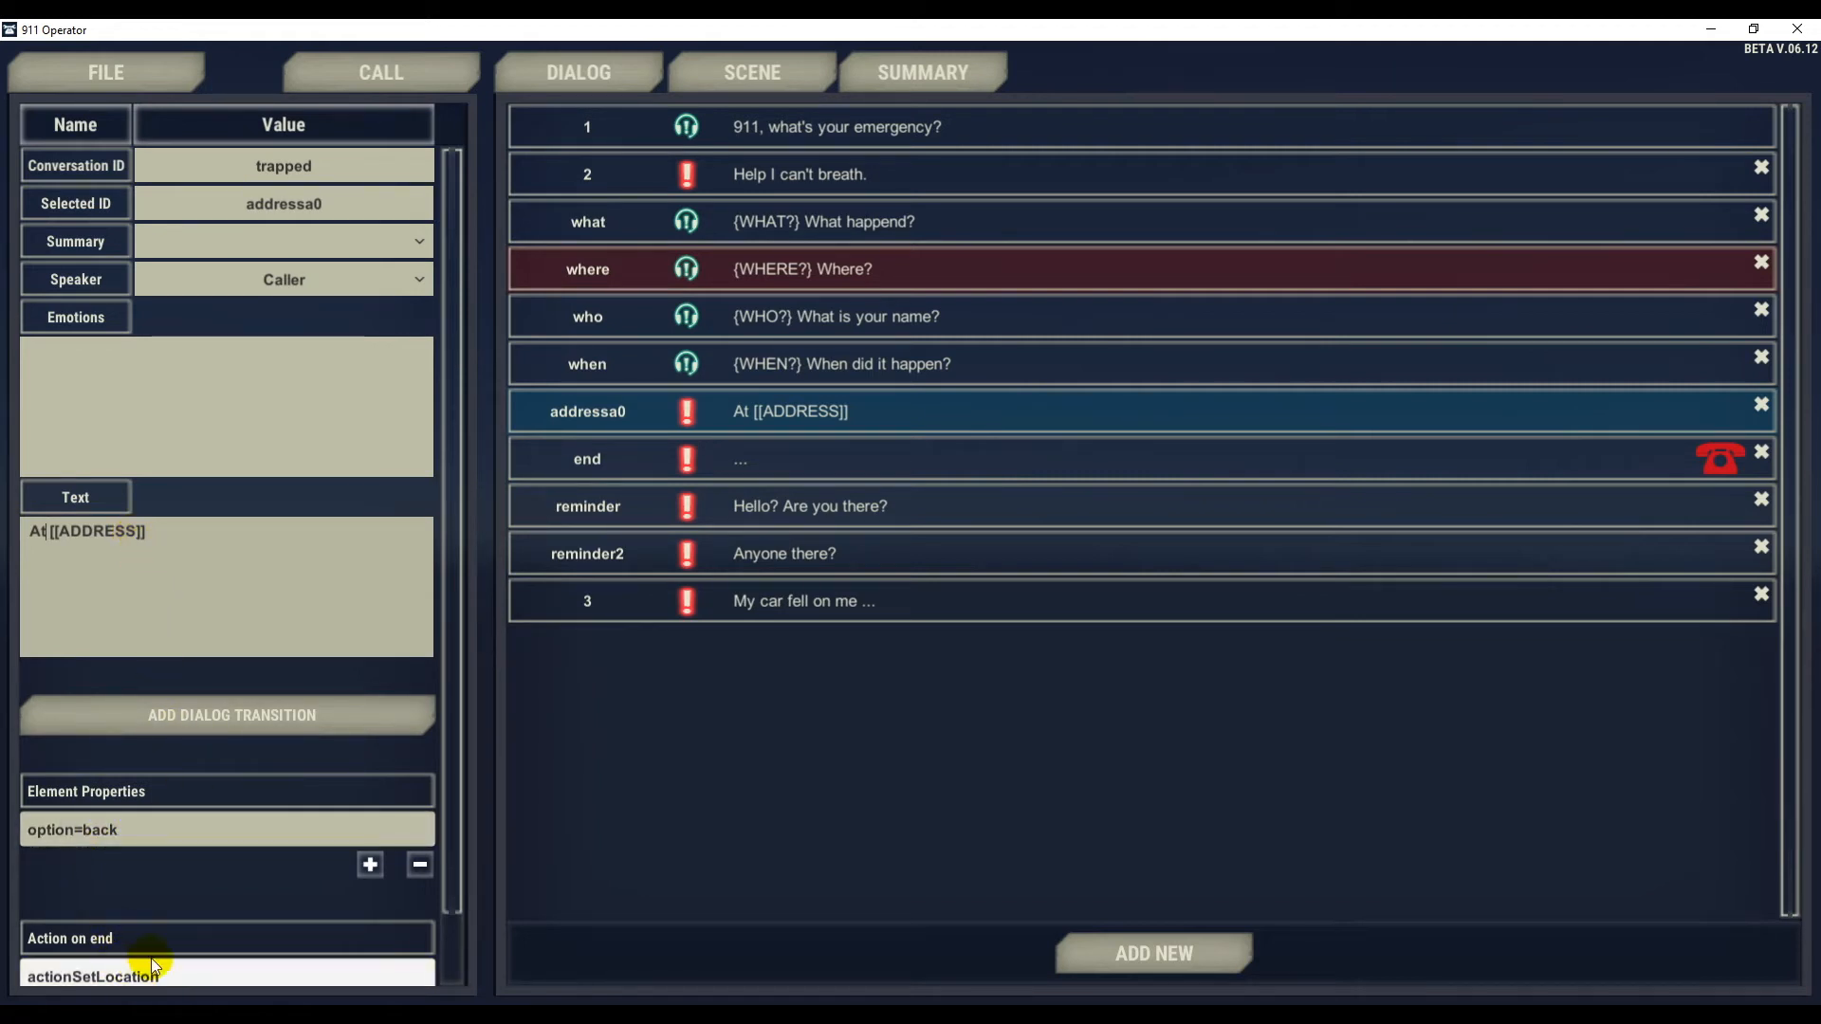
scroll(140, 967, down, 1)
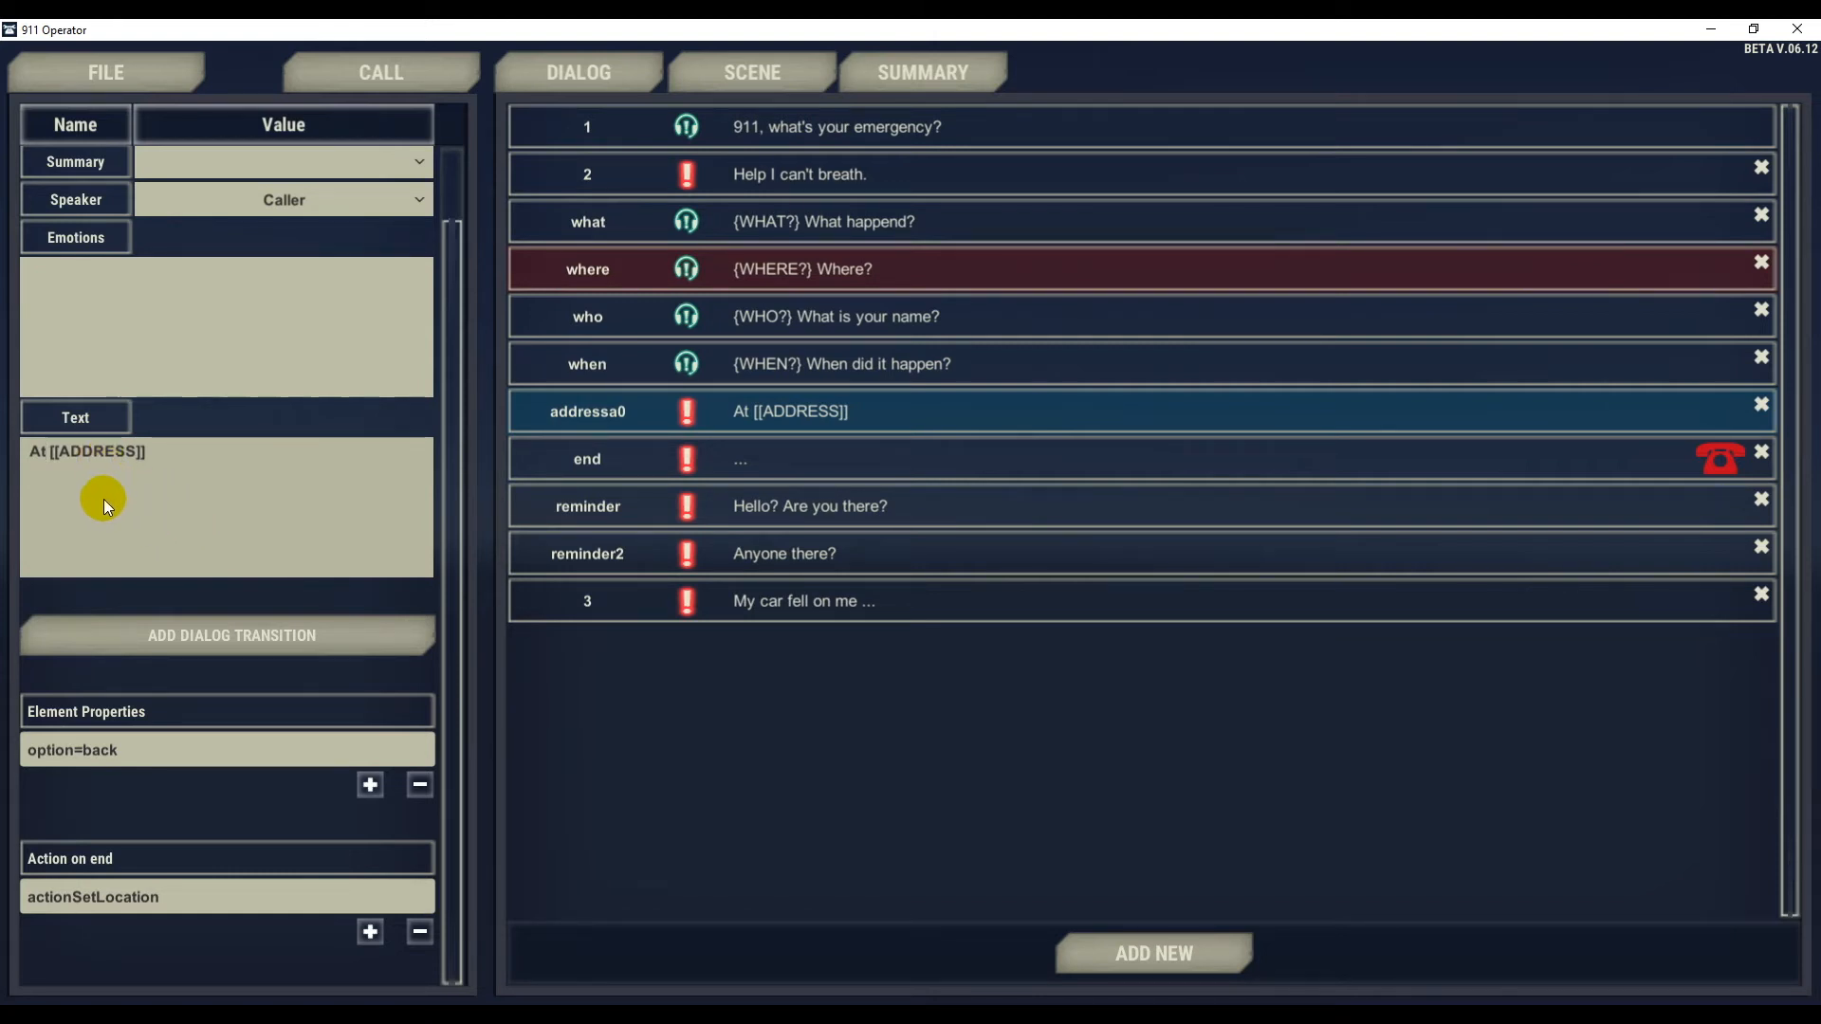
key(BackSpace)
key(BackSpace)
text(My garage is at)
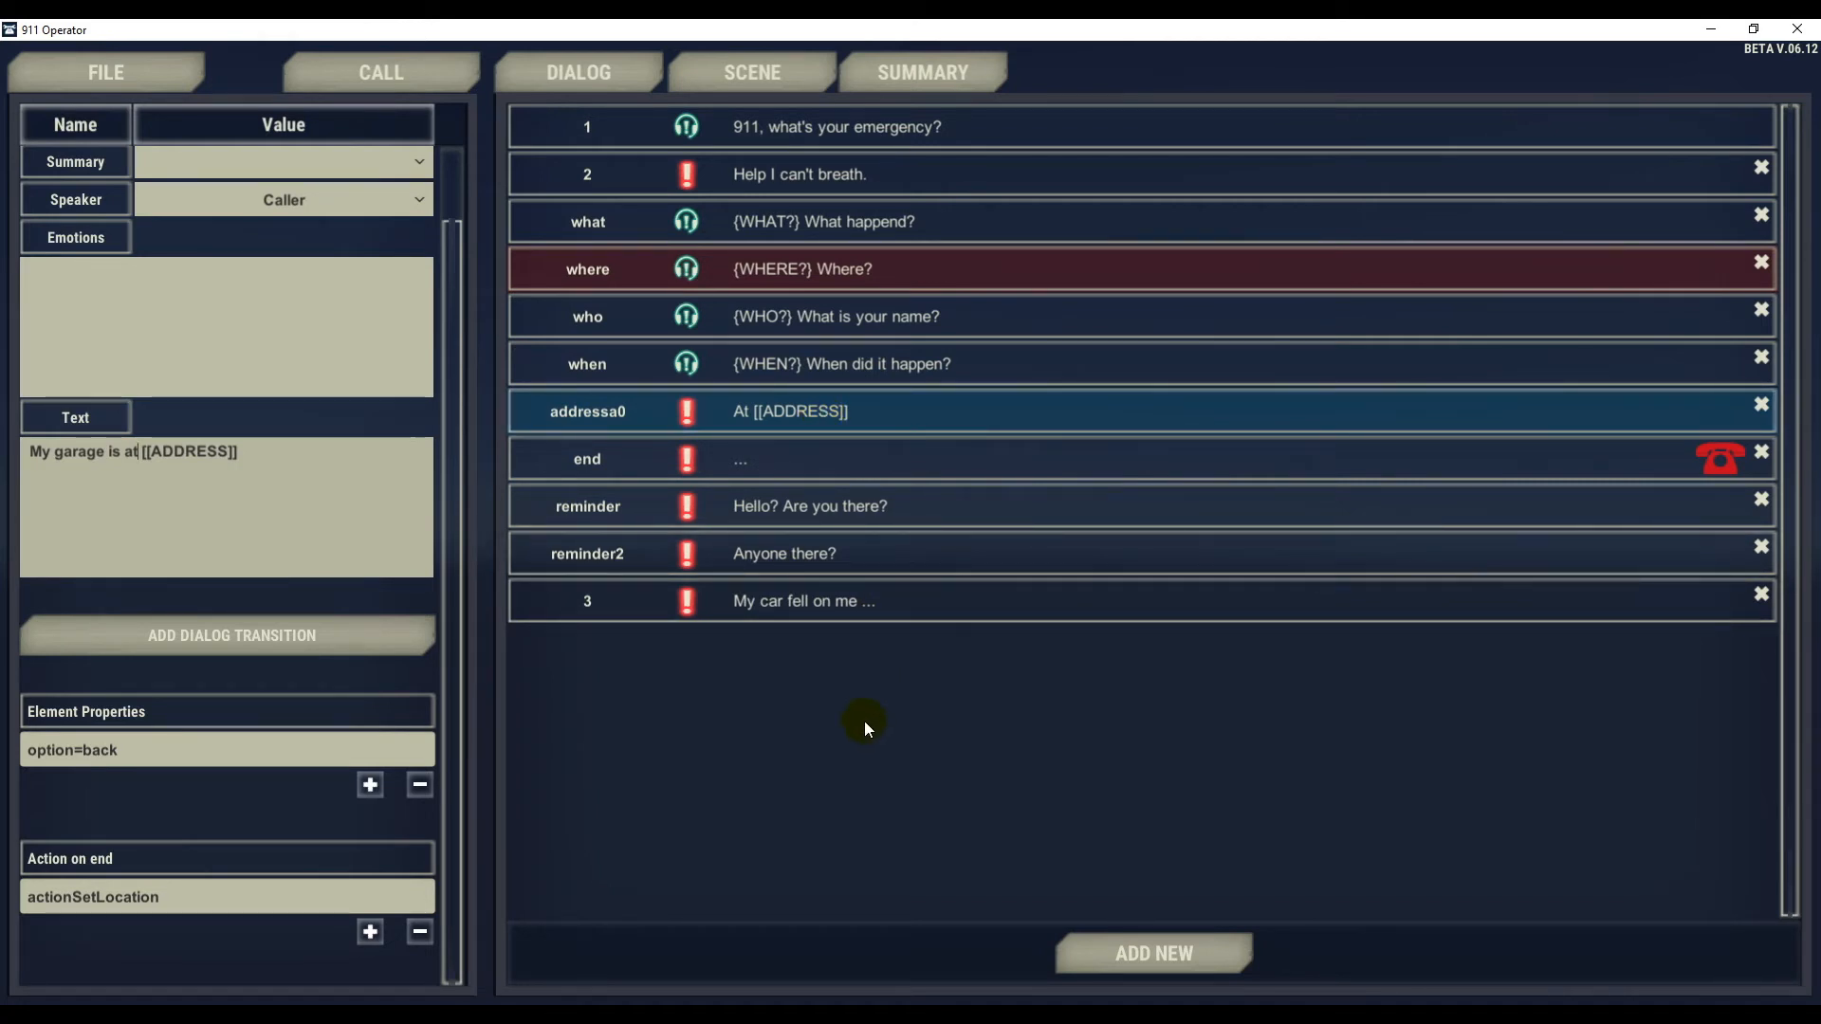
Add a new dialog line 4 with Operator as the speaker and the text "Help will be there soon.".
click(1157, 940)
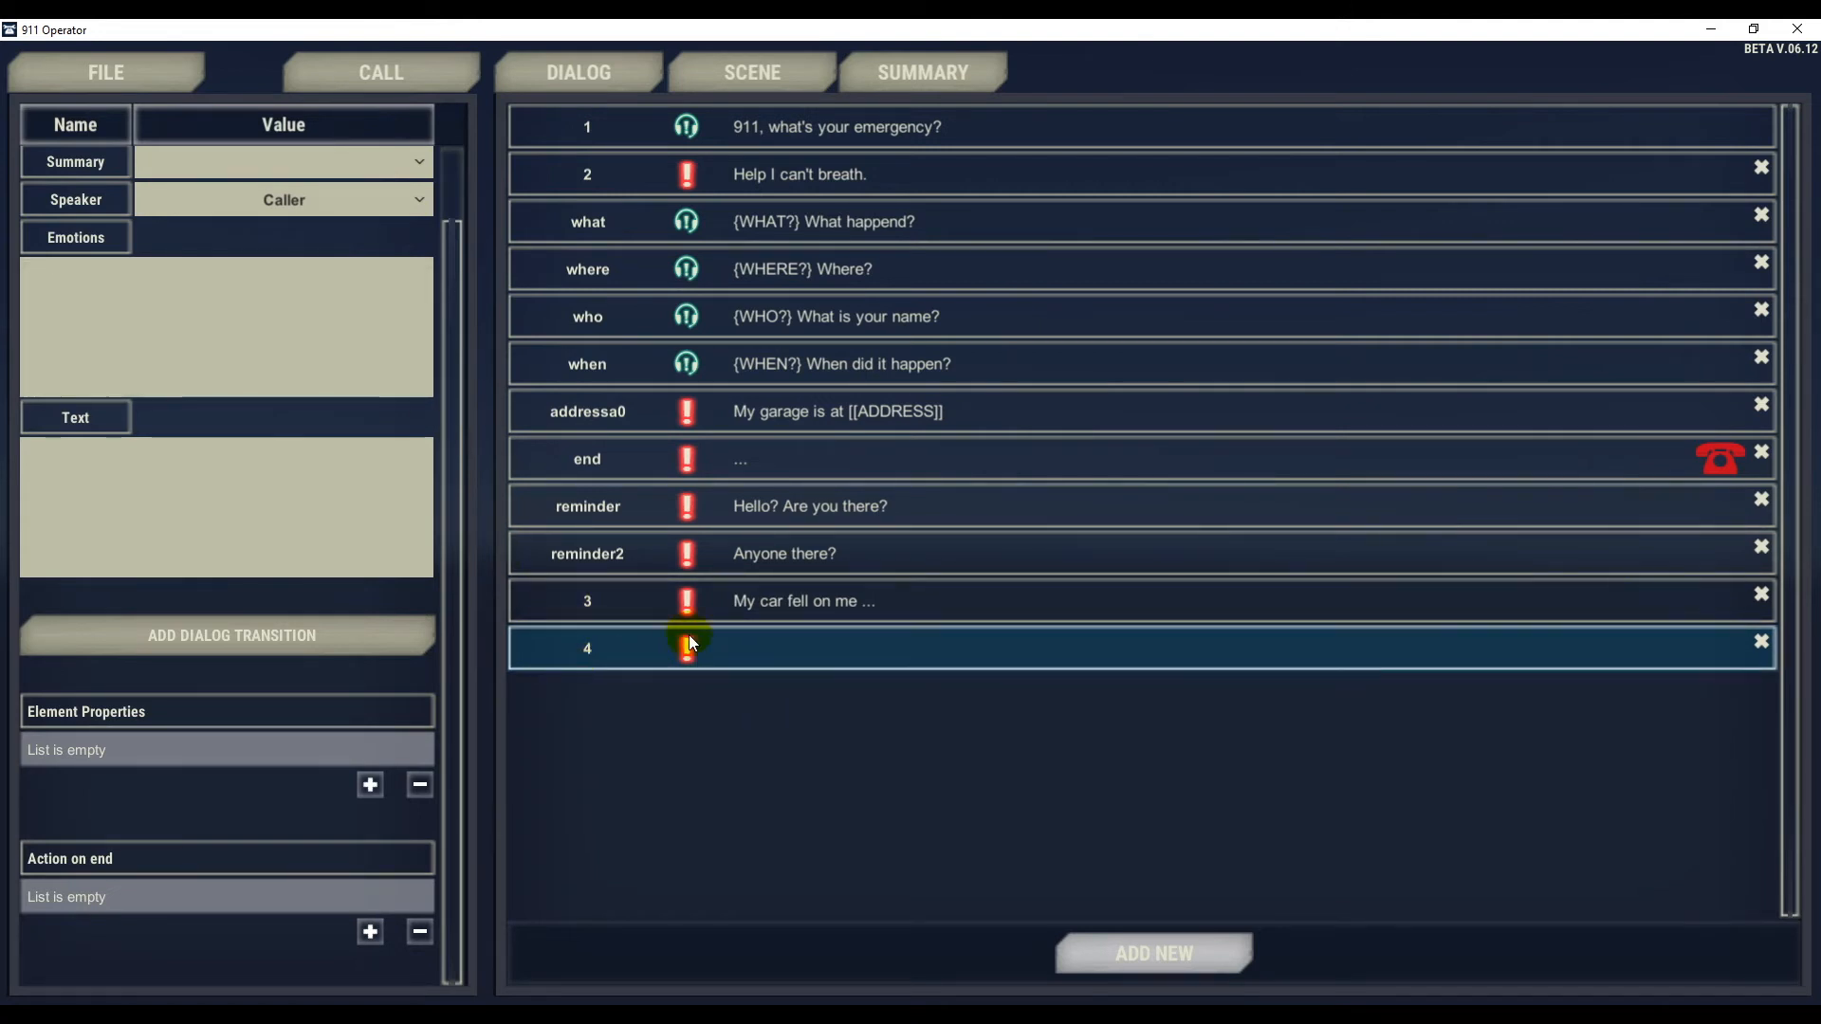
click(334, 198)
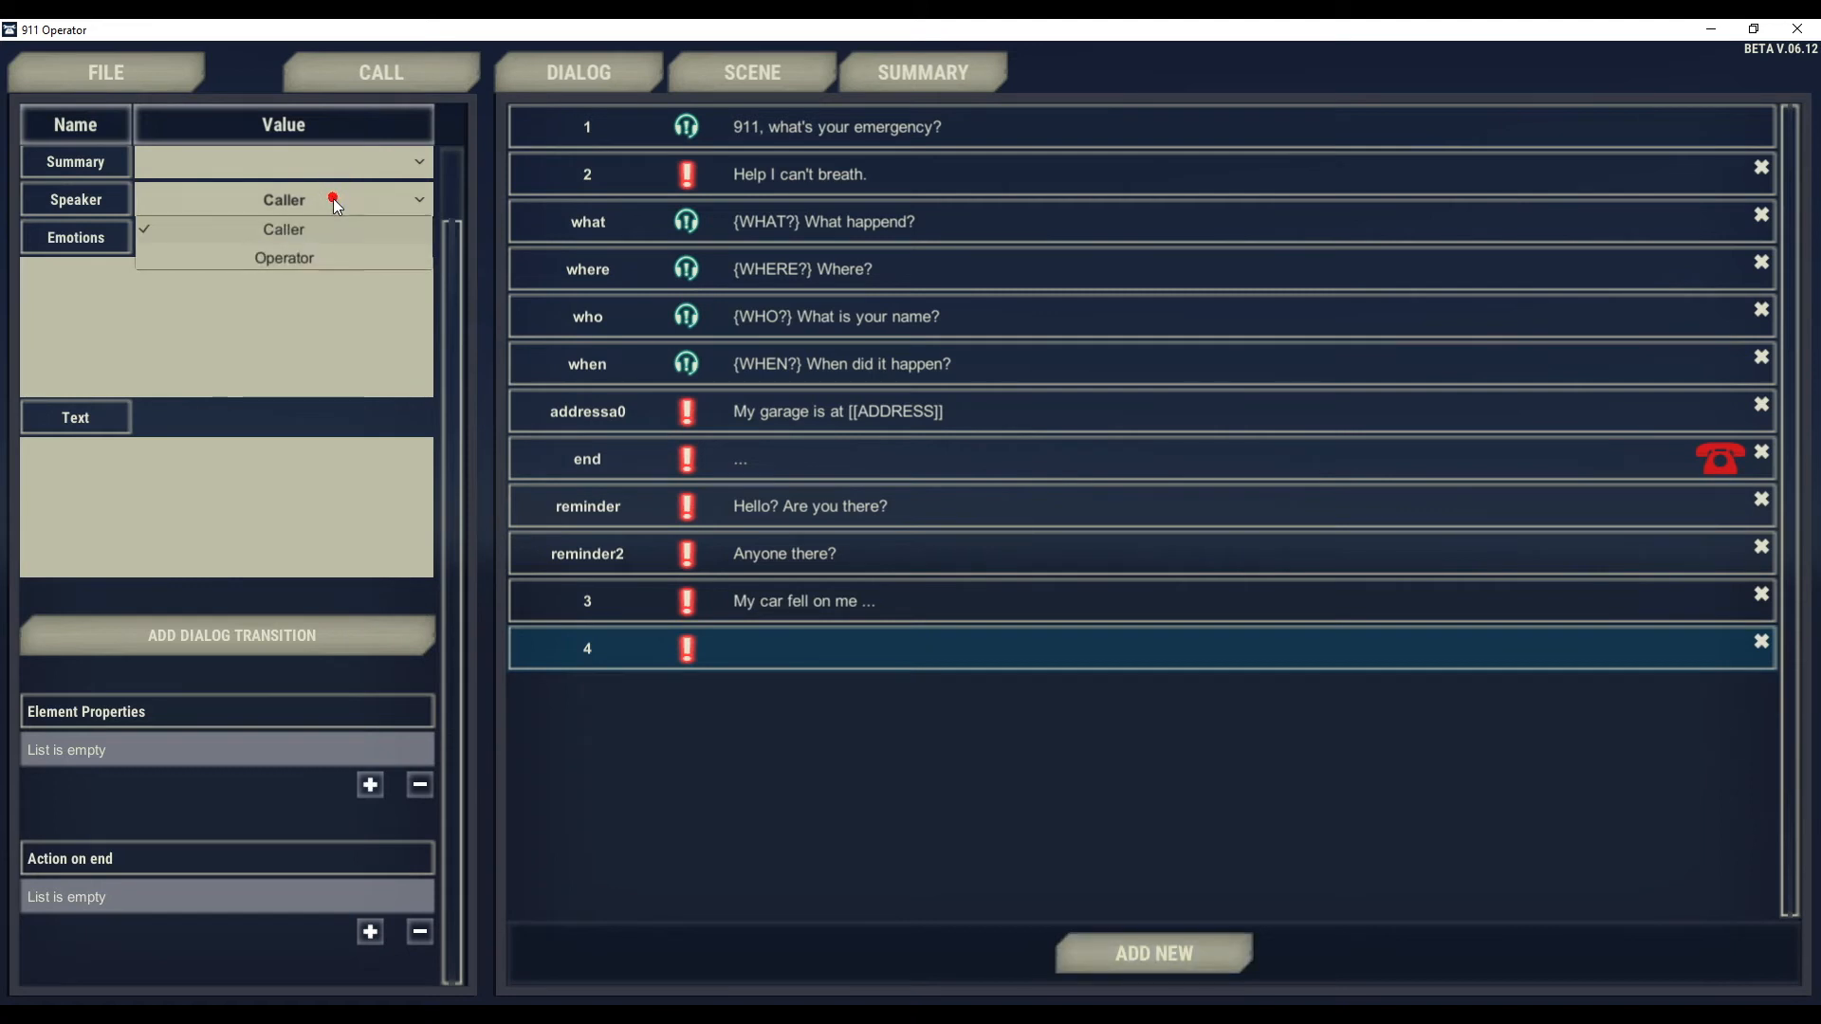
click(332, 258)
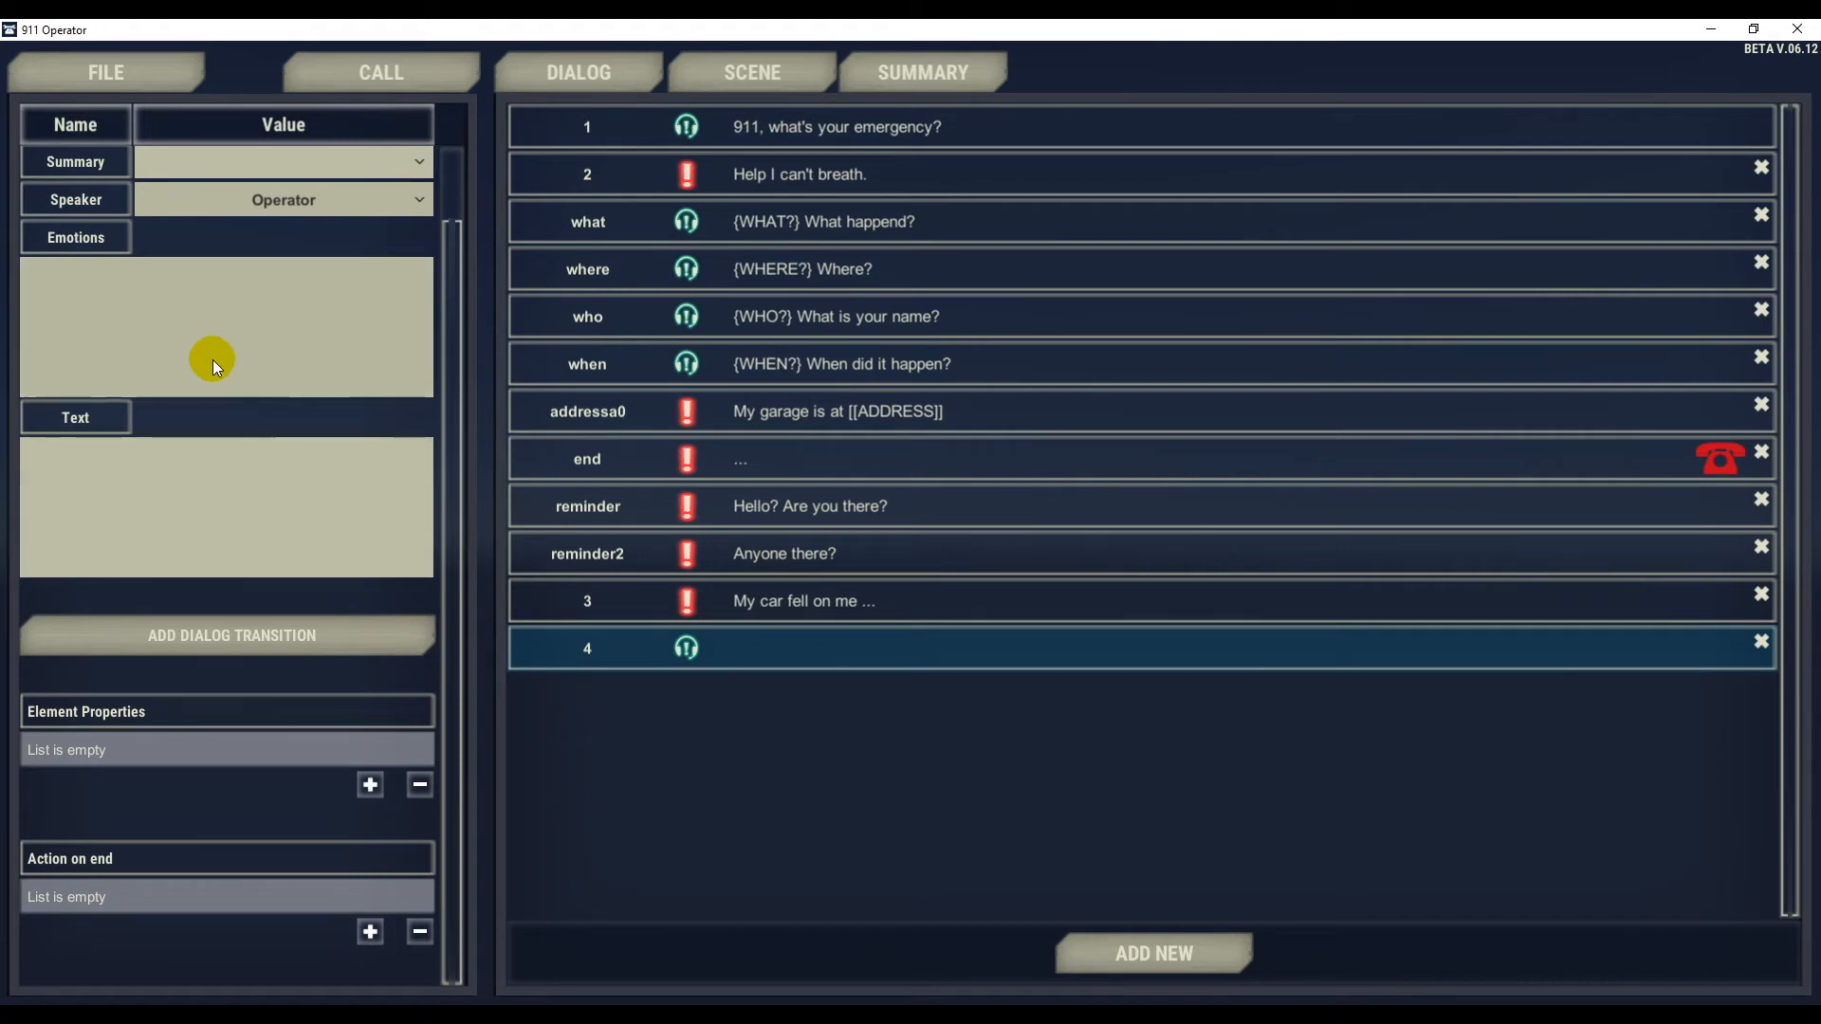
click(161, 496)
text(Help will be there soon.)
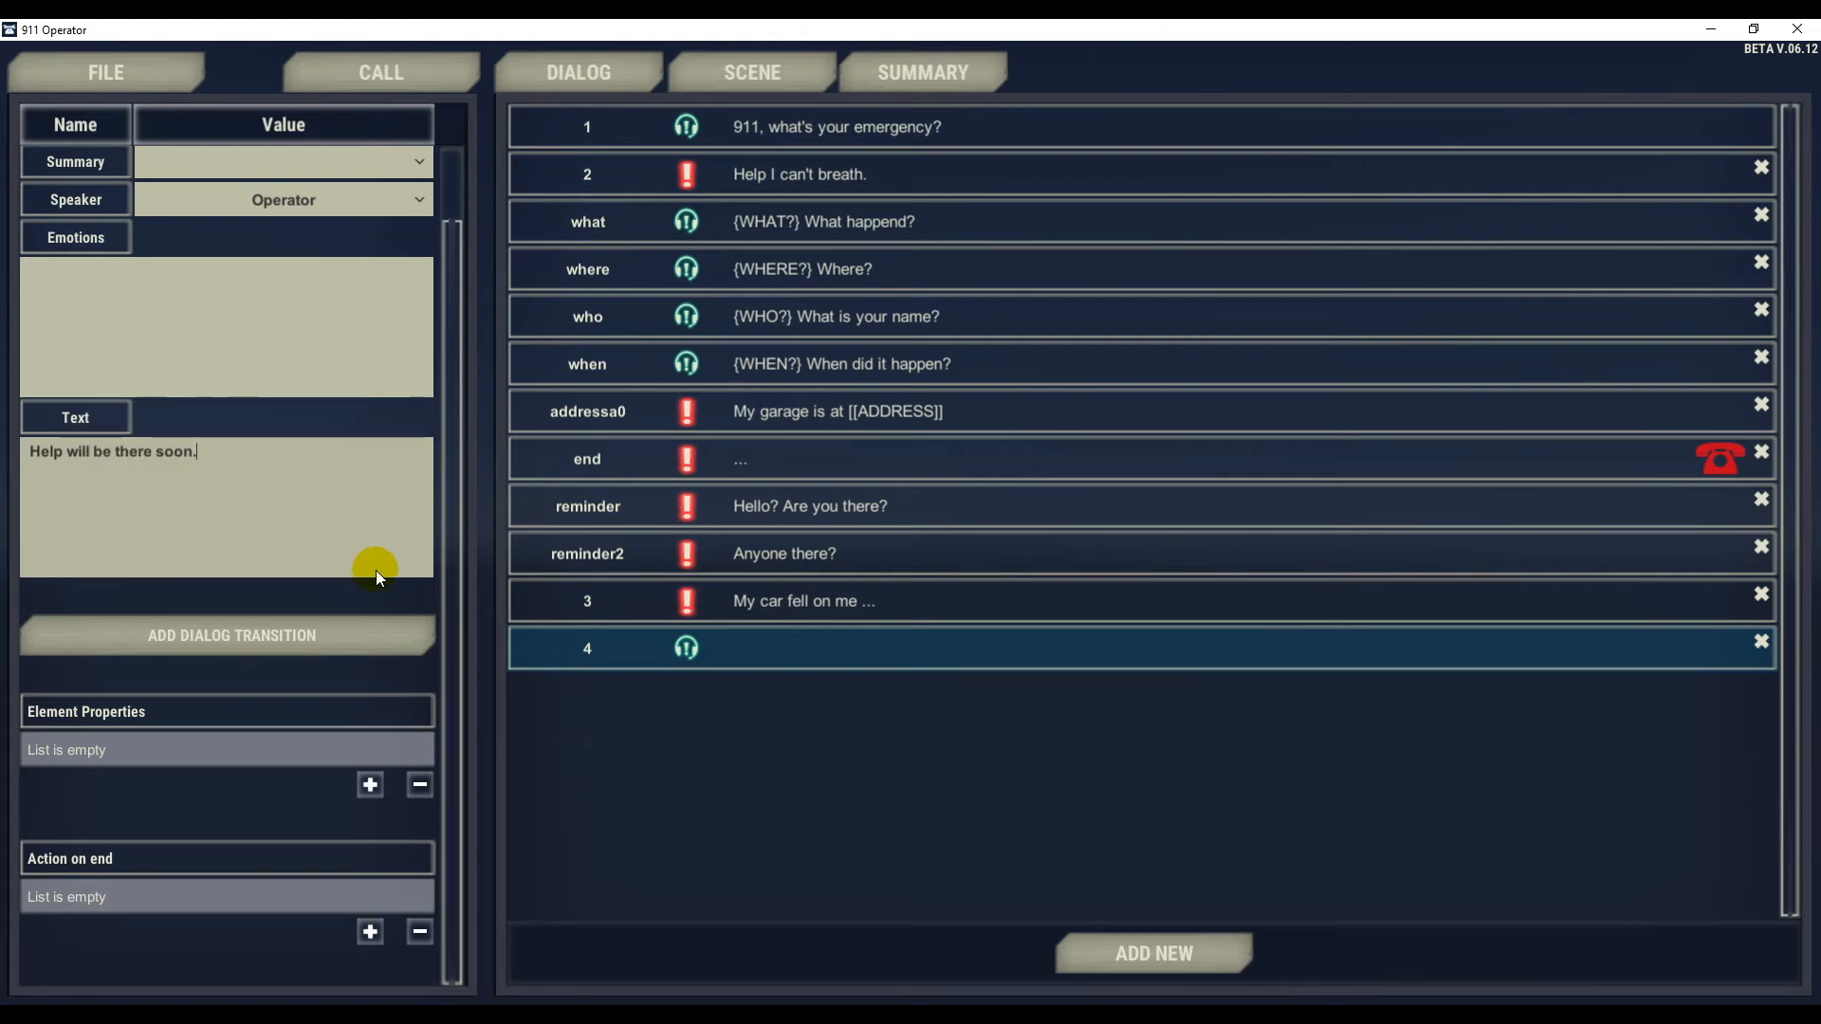
click(528, 687)
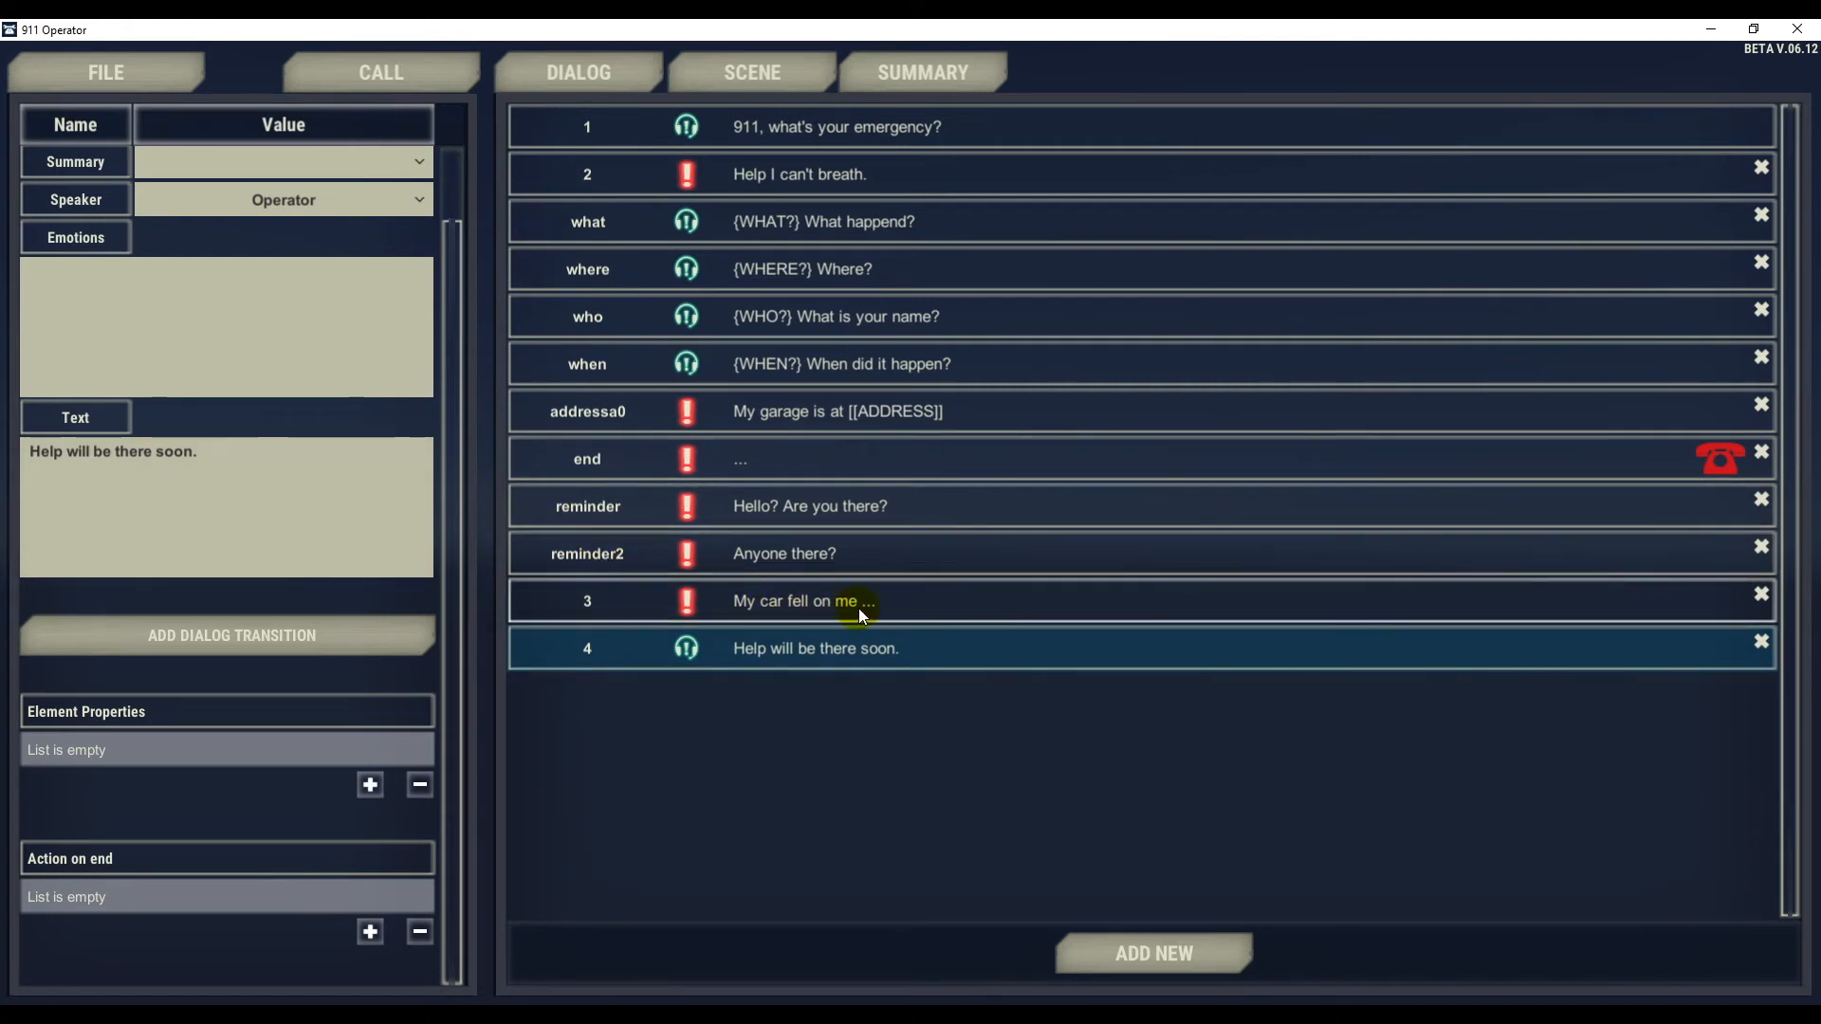
Add a dialog transition from the caller's line 3 to the operator's line 4.
click(806, 607)
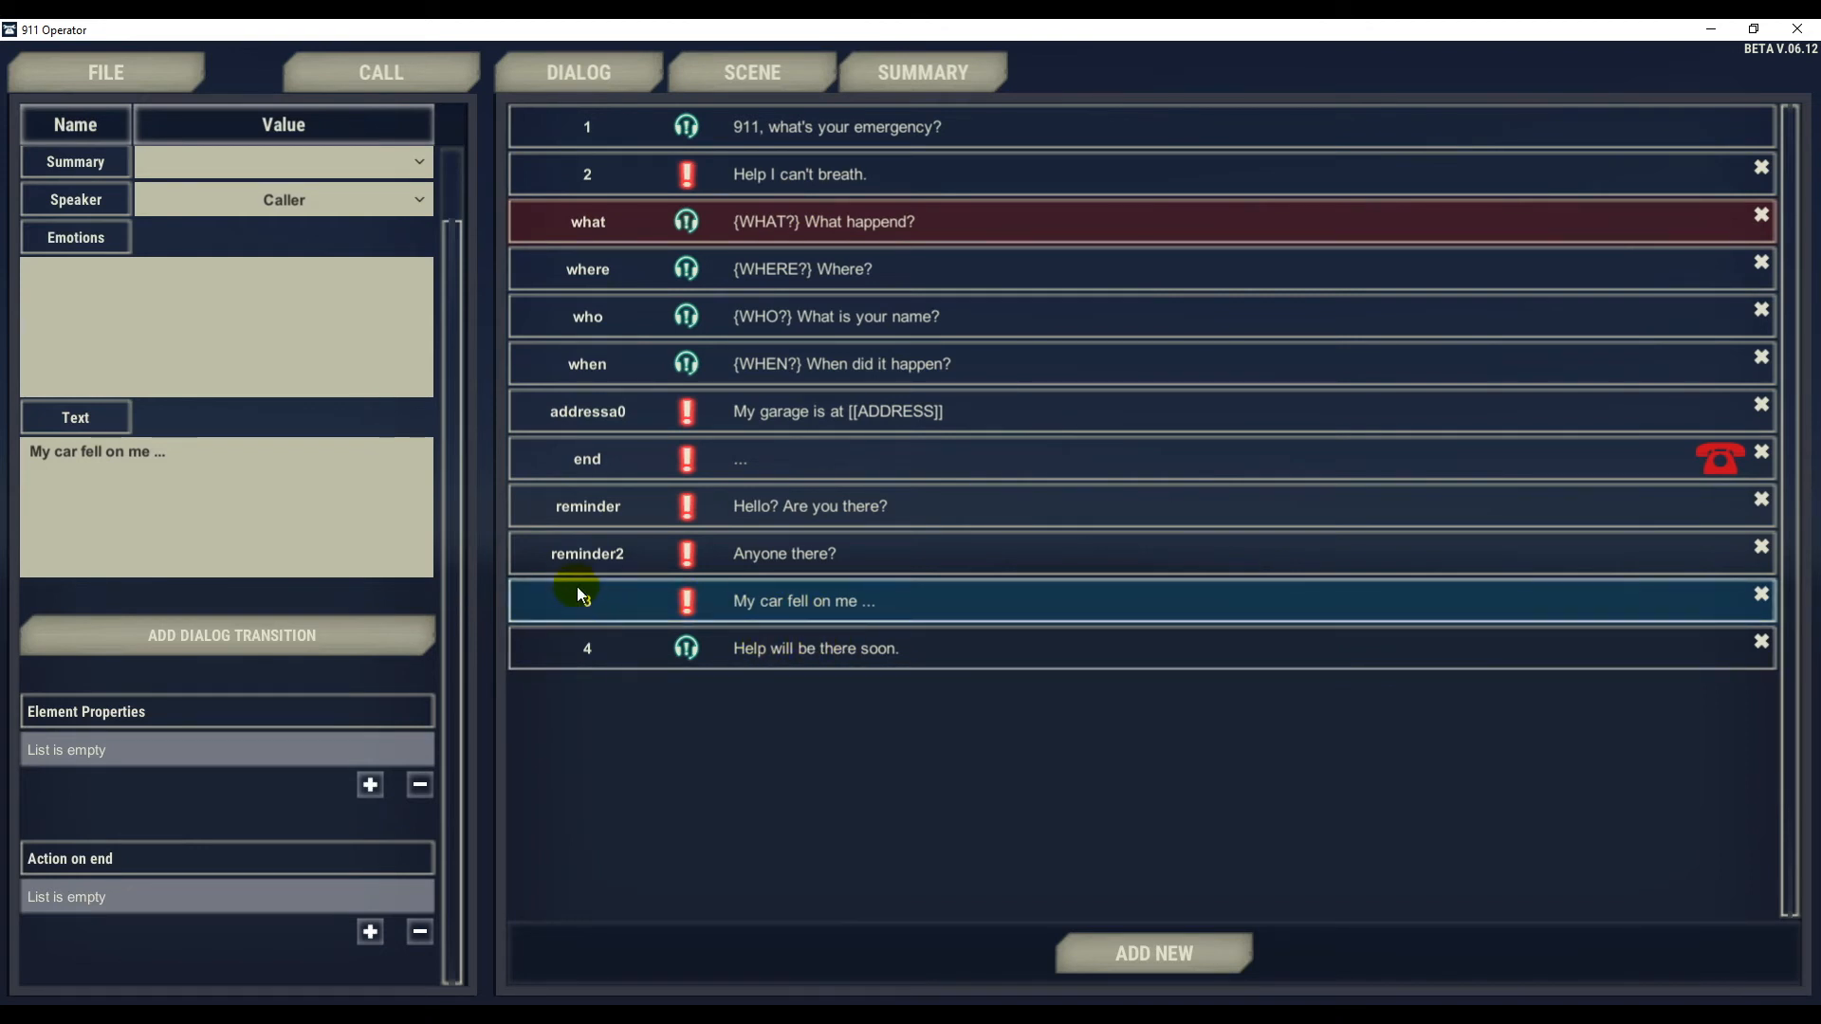
click(201, 640)
click(828, 653)
click(804, 559)
click(790, 603)
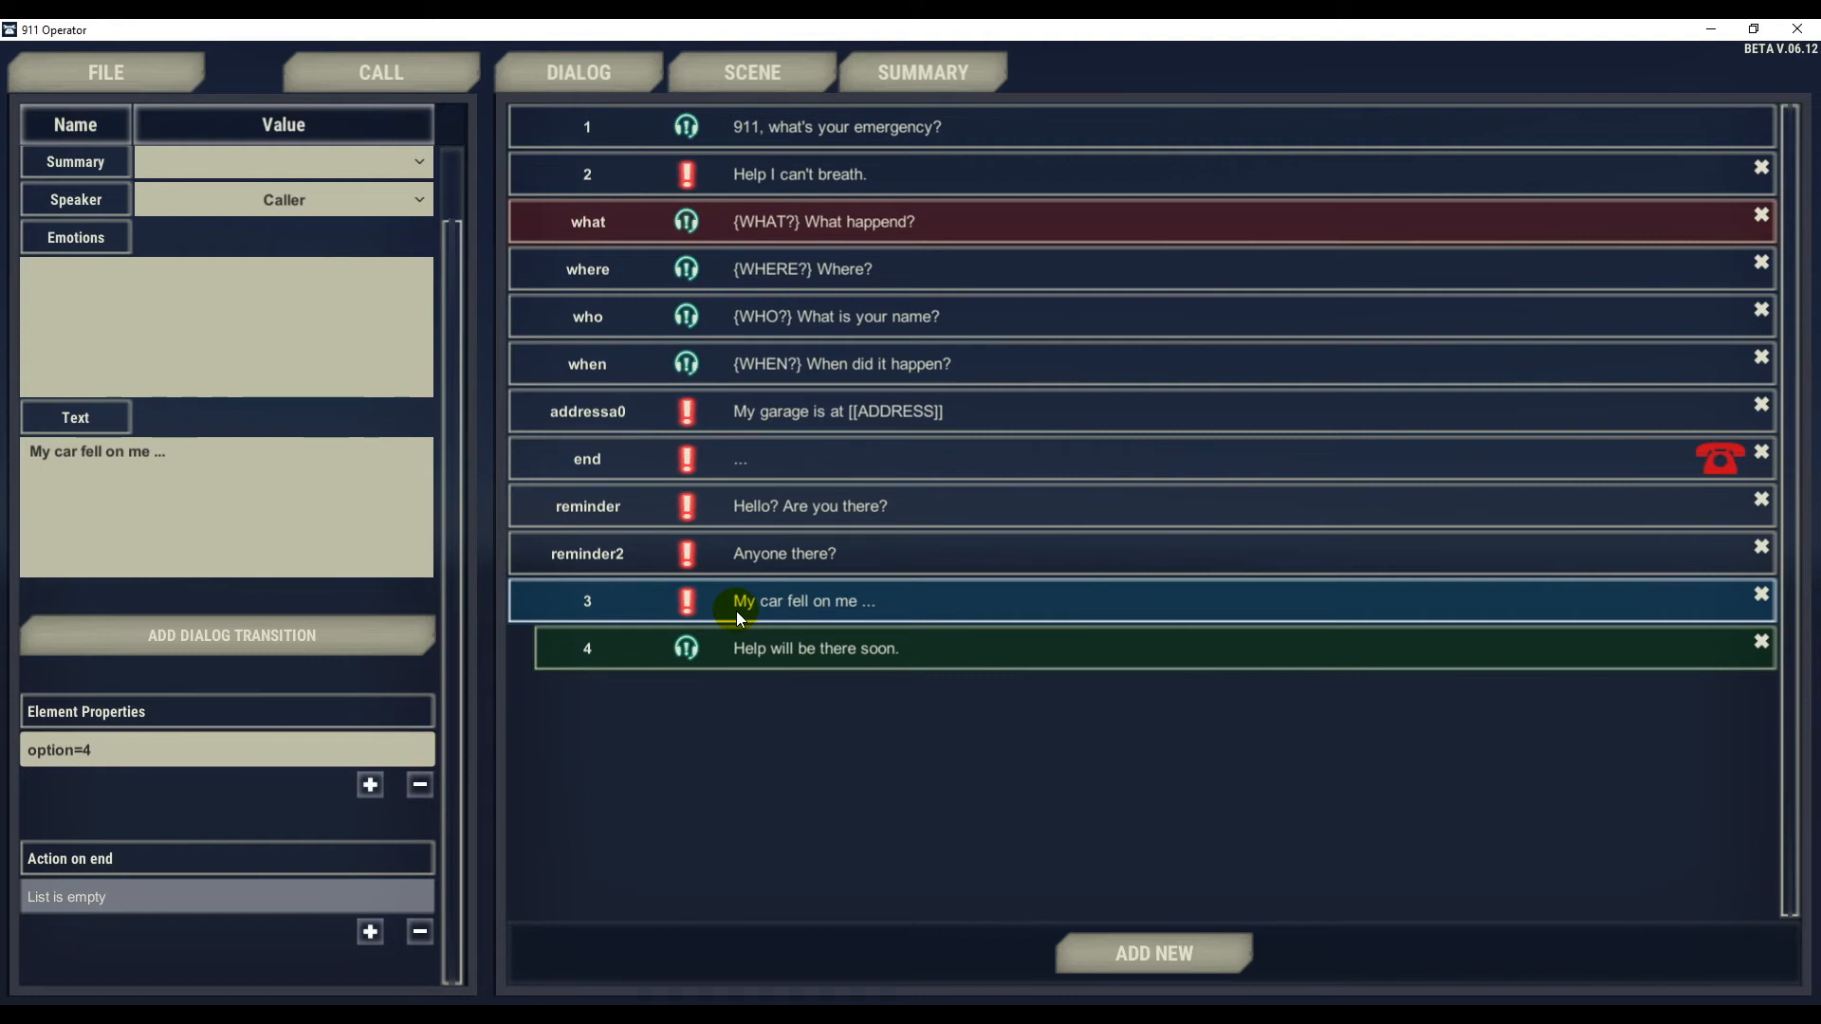
Replace the text of the "end" line with "Ok".
click(758, 457)
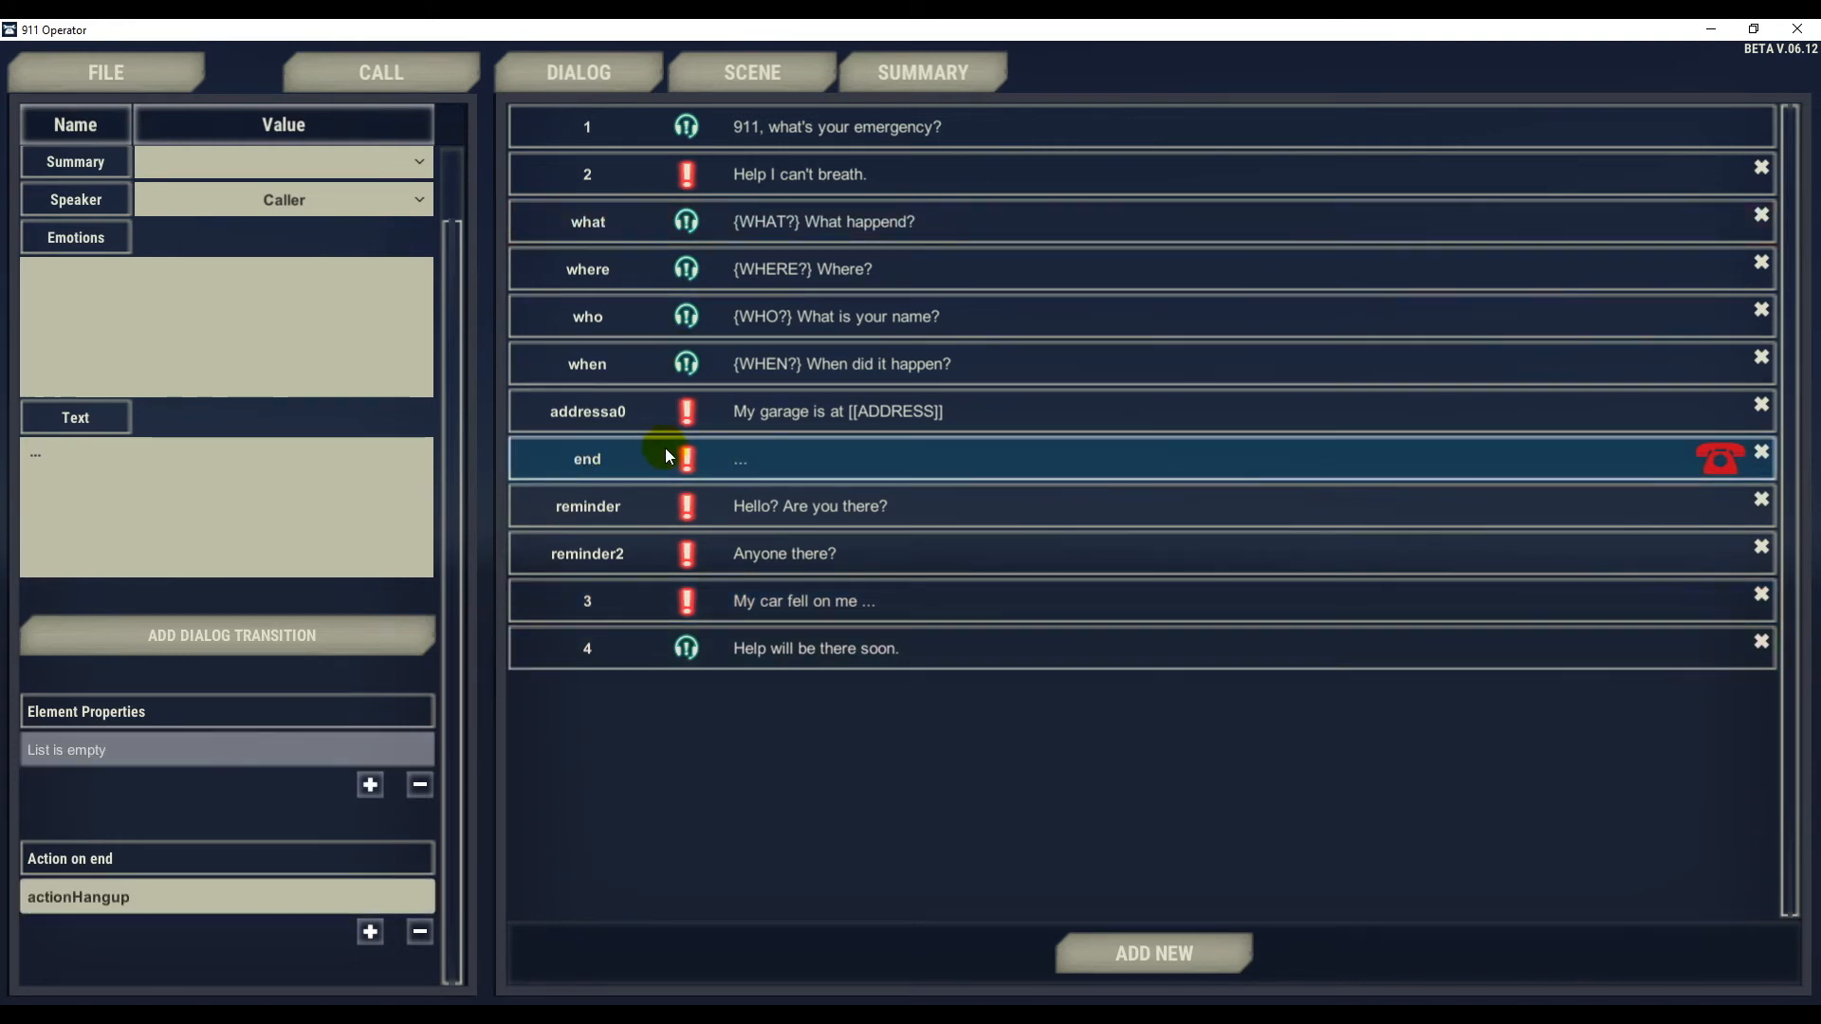
click(135, 459)
key(BackSpace)
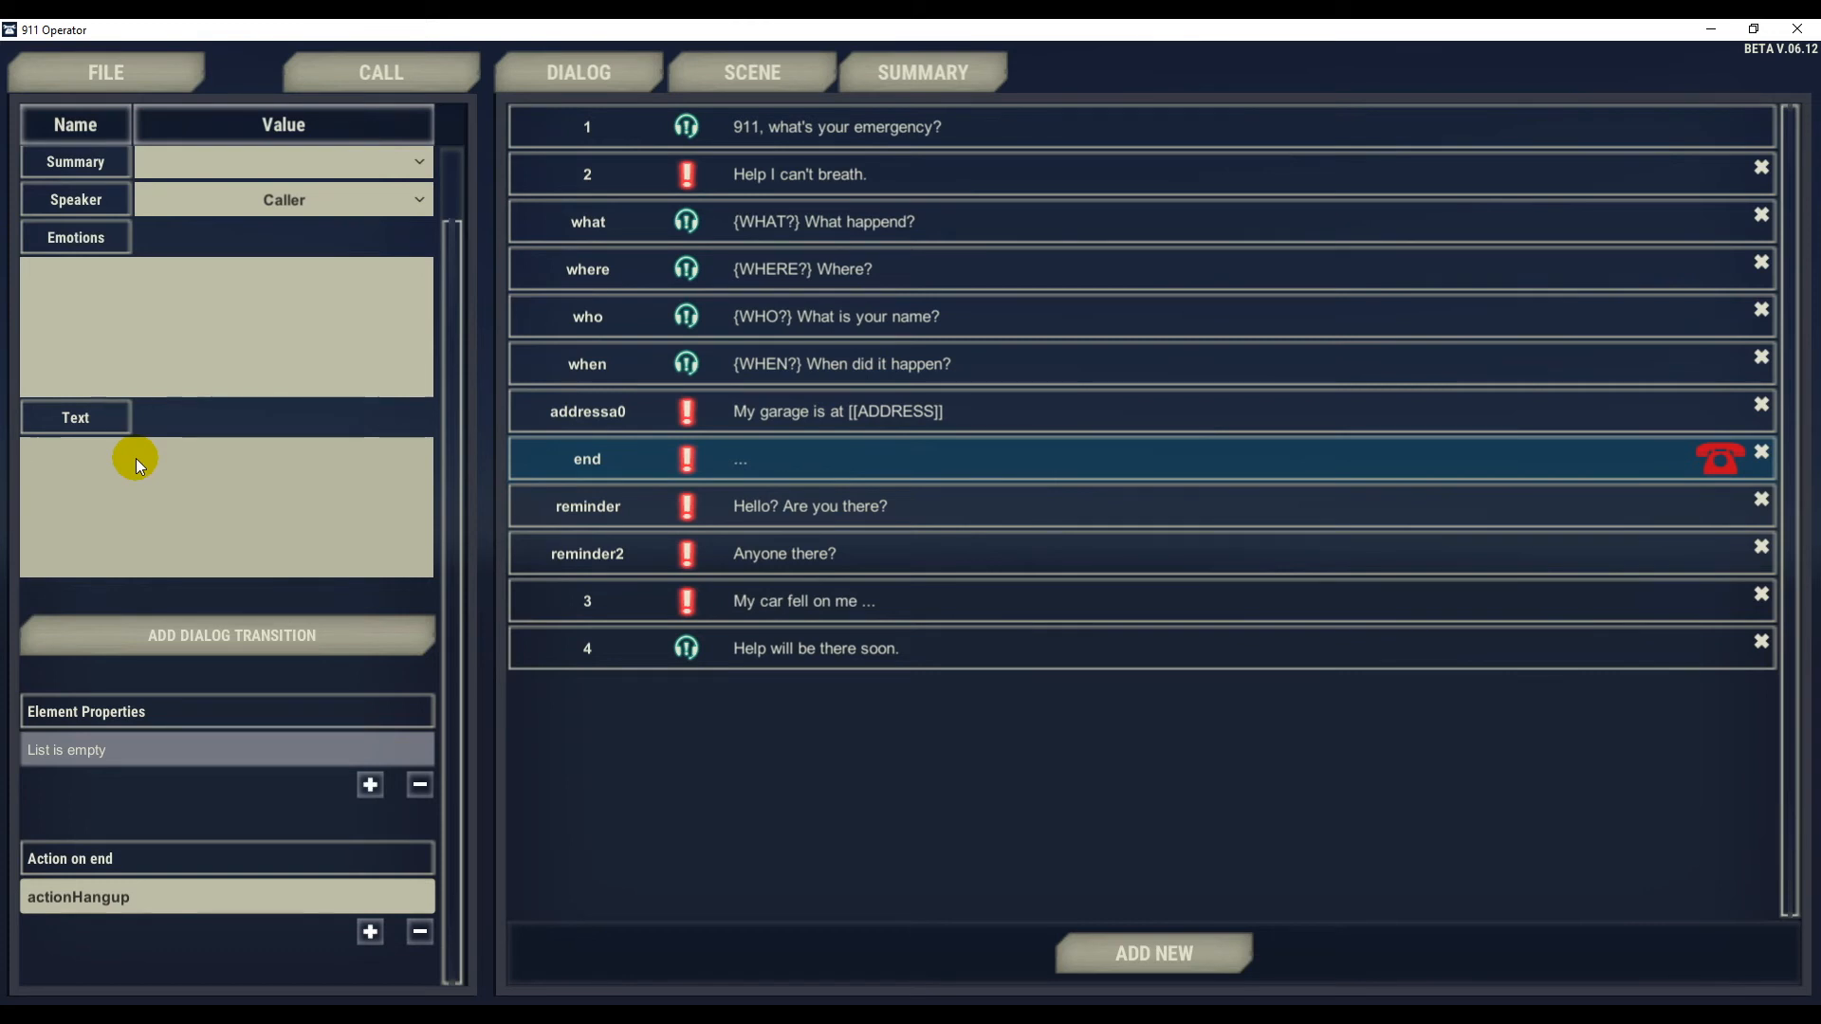
text(Ok)
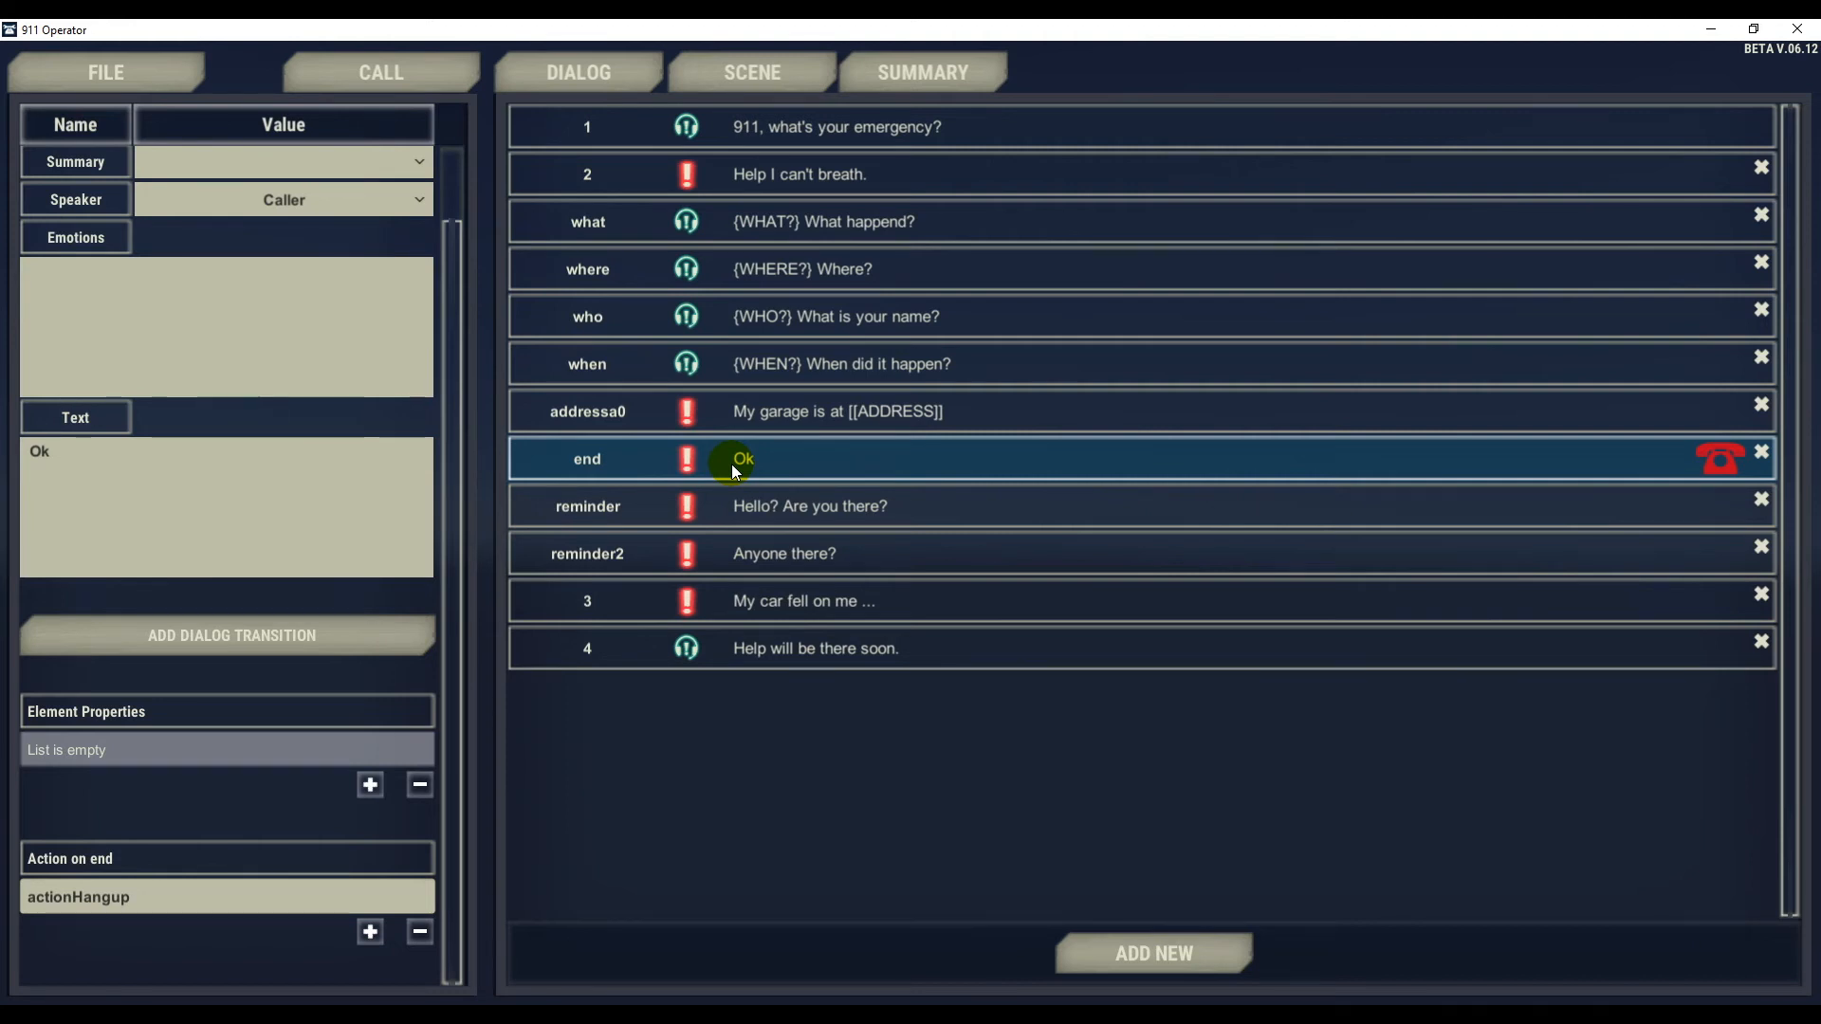
Add a dialog transition from the operator's line 4 to the caller's "end" line.
click(754, 653)
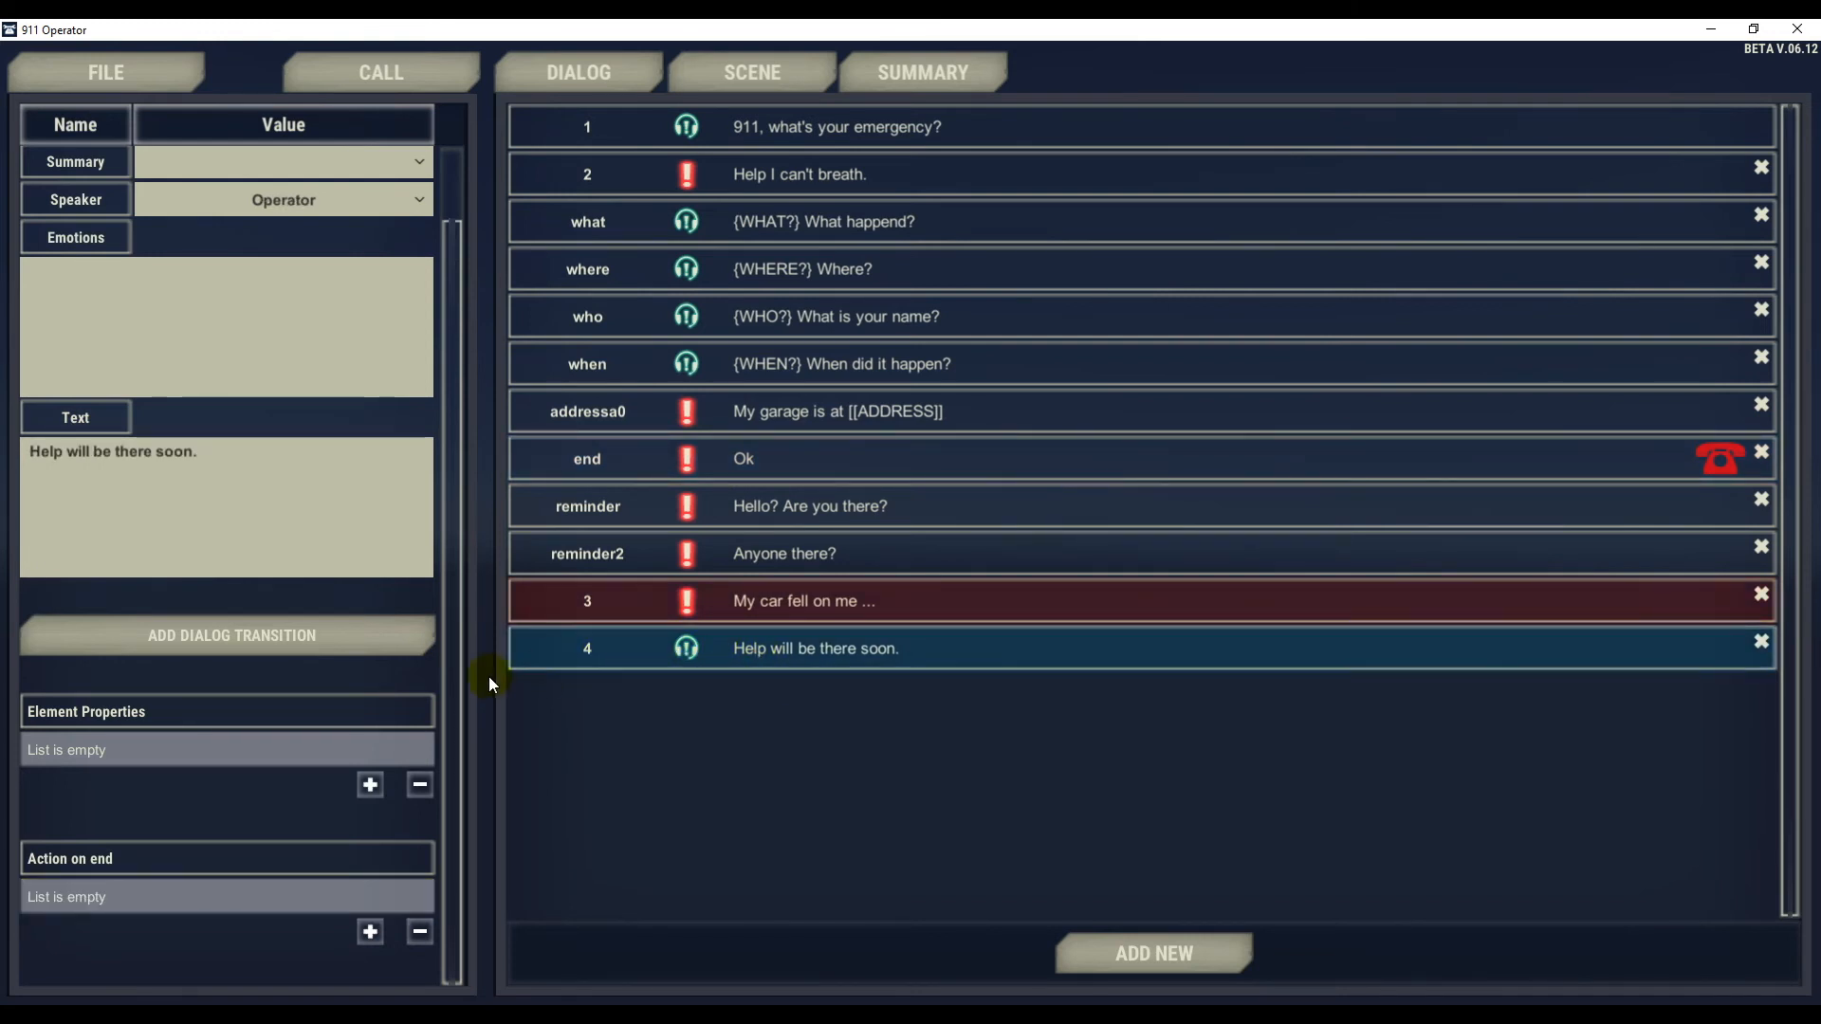
click(313, 636)
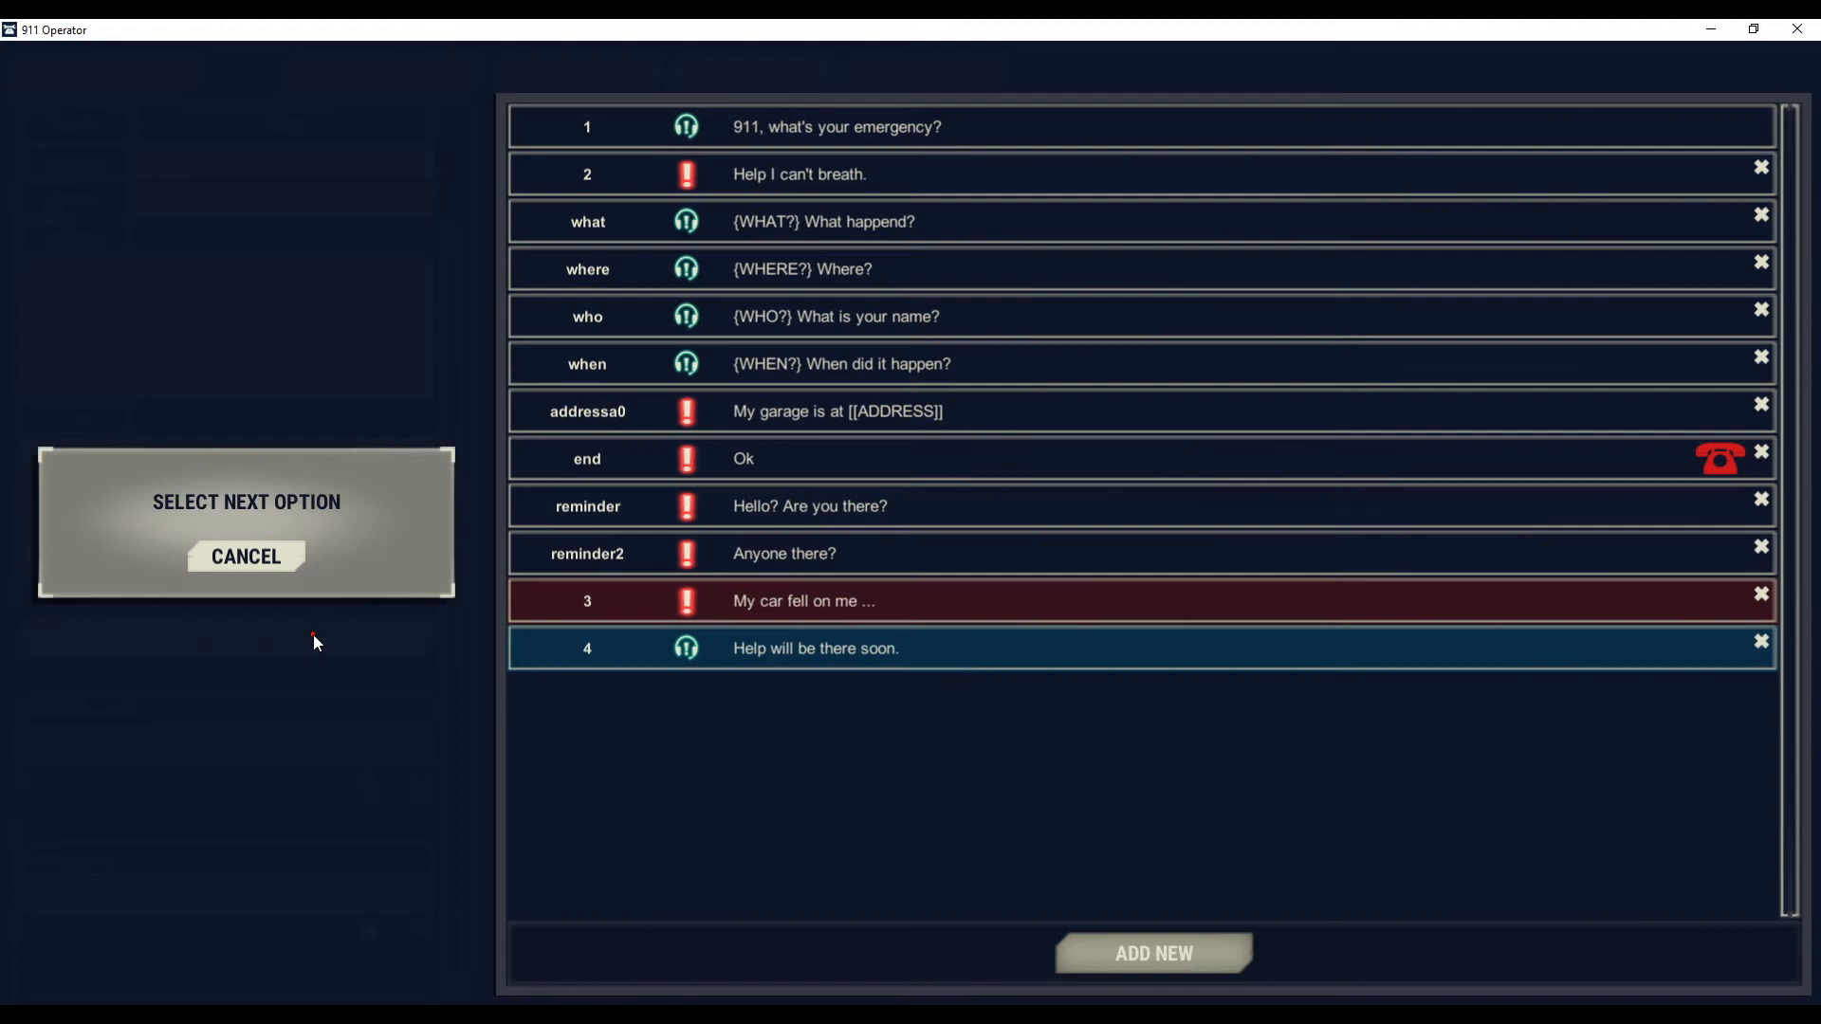
click(632, 455)
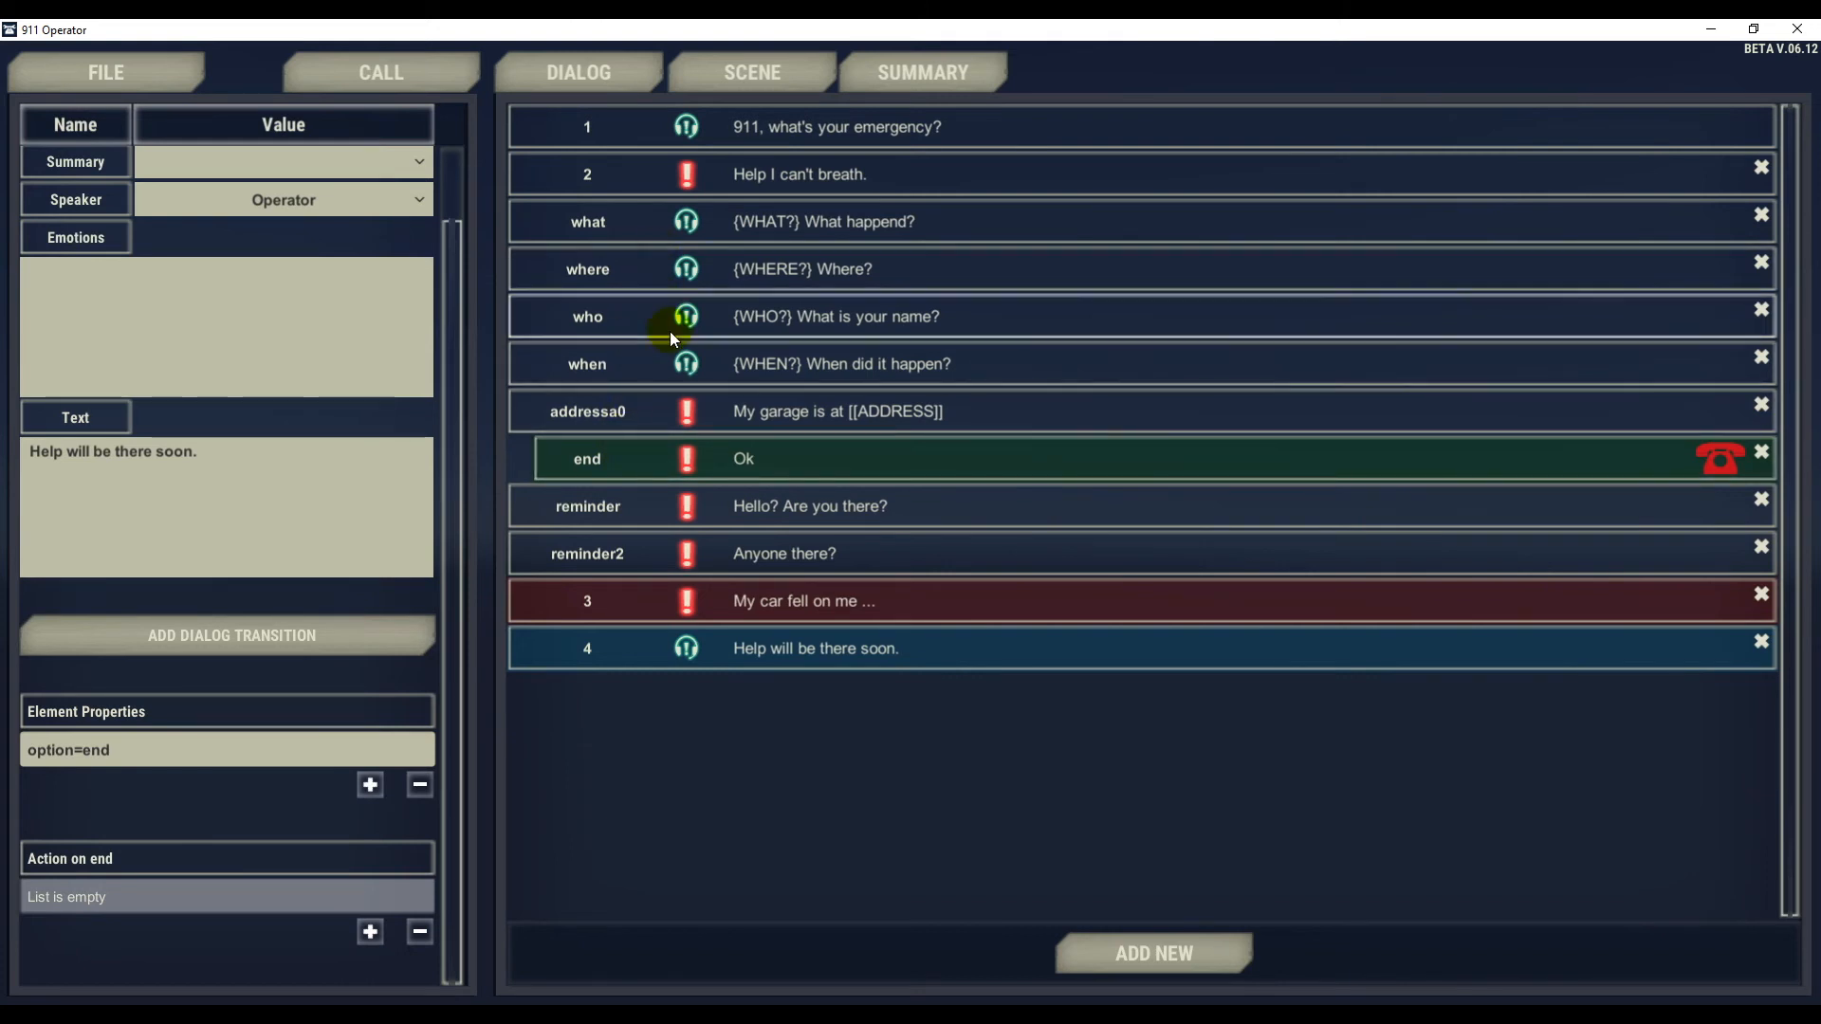
Delete the operator's "when" and "who" question lines from the dialog.
click(624, 316)
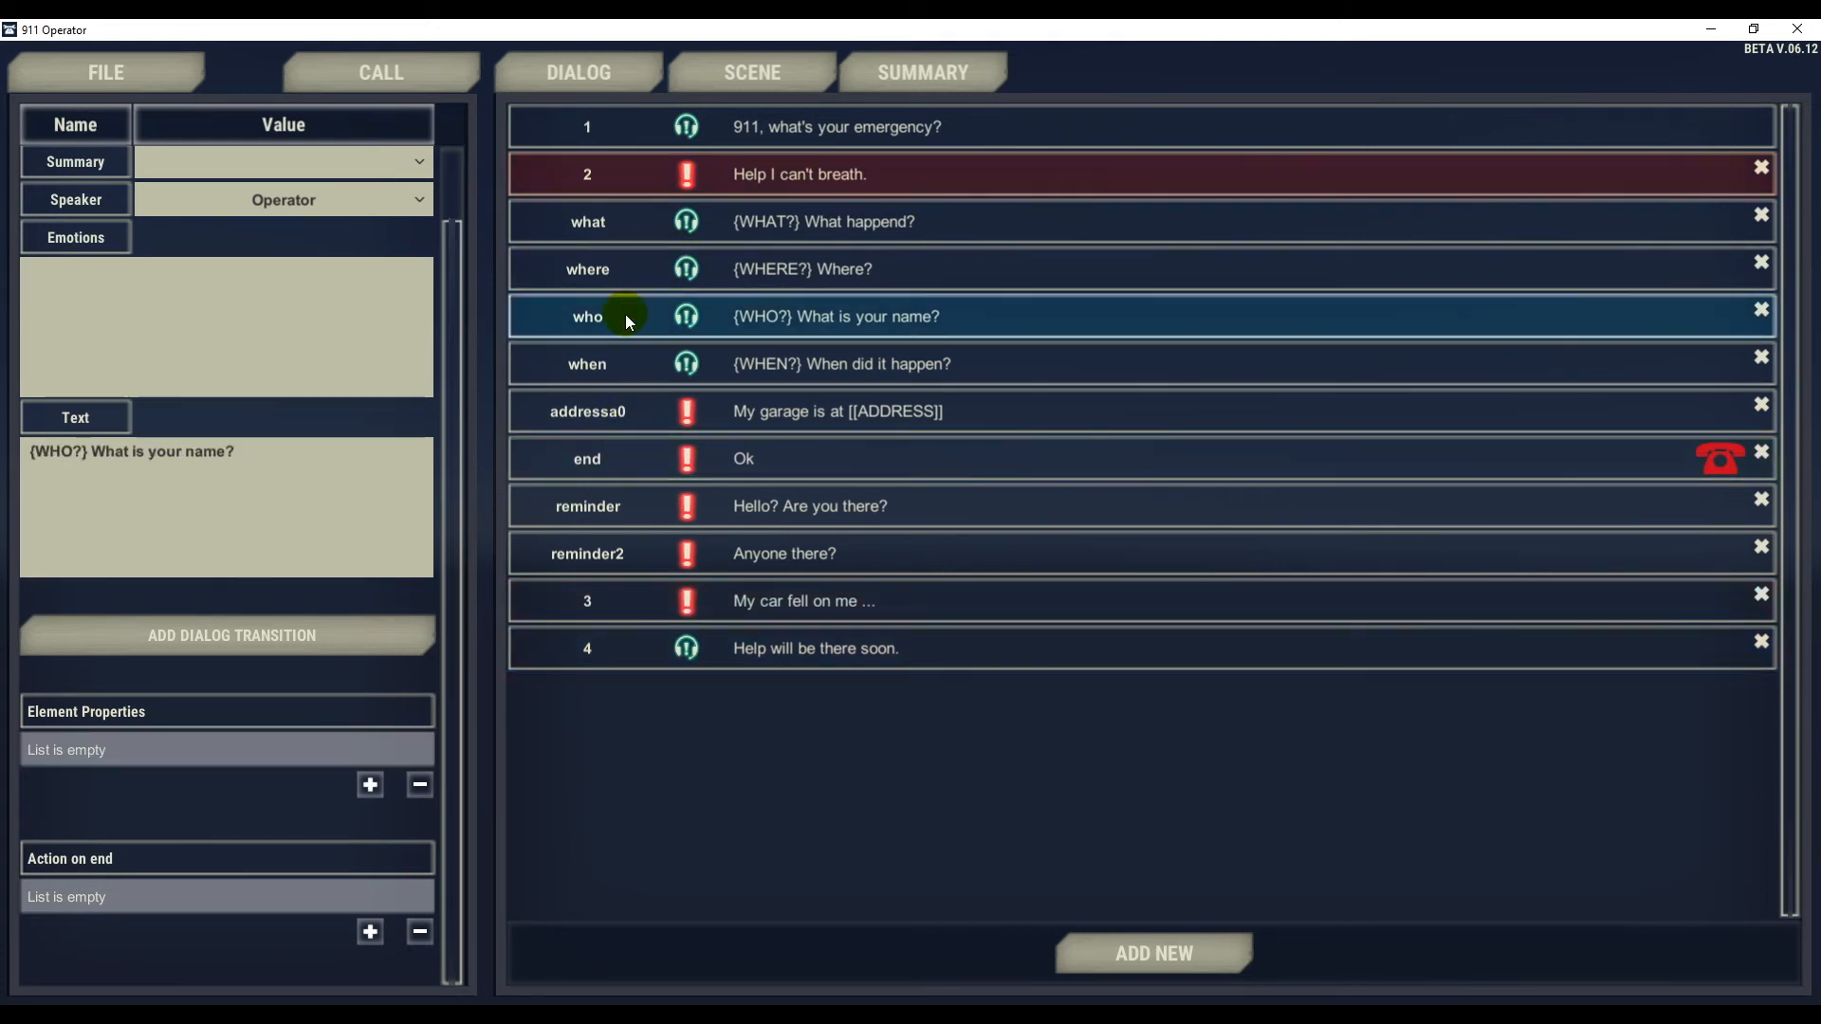
click(617, 346)
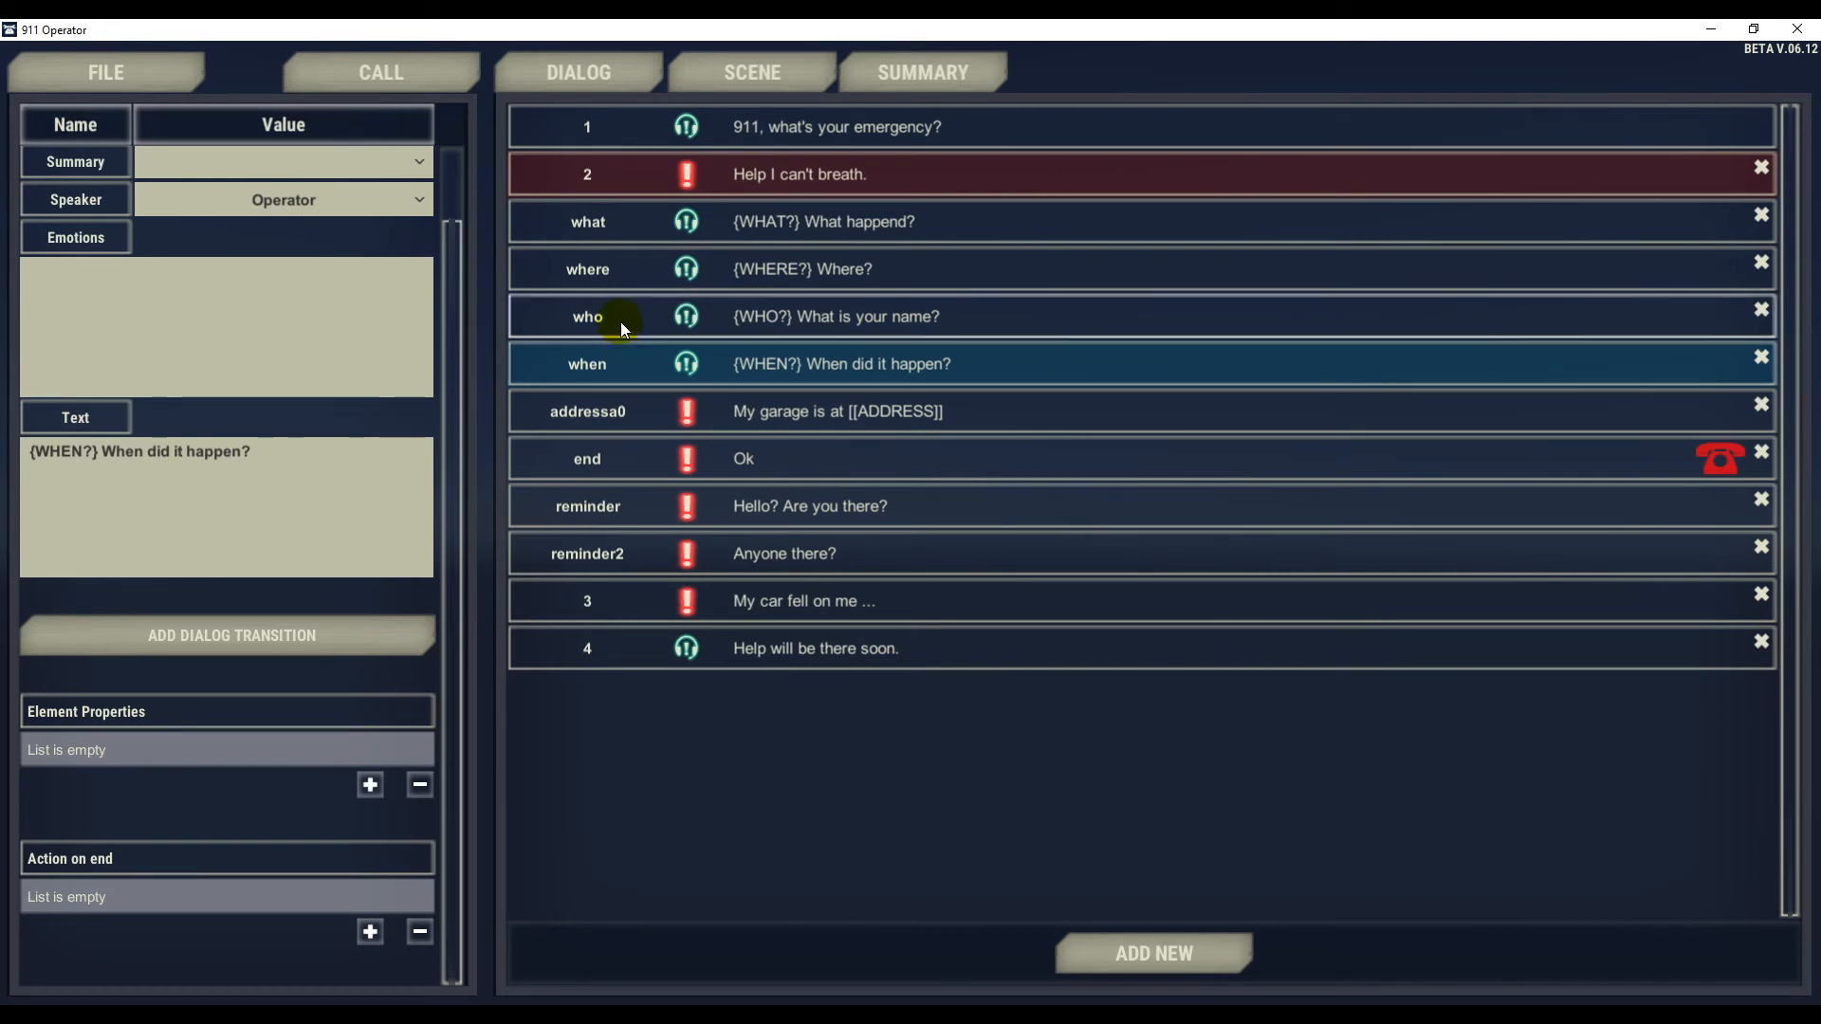
click(1760, 356)
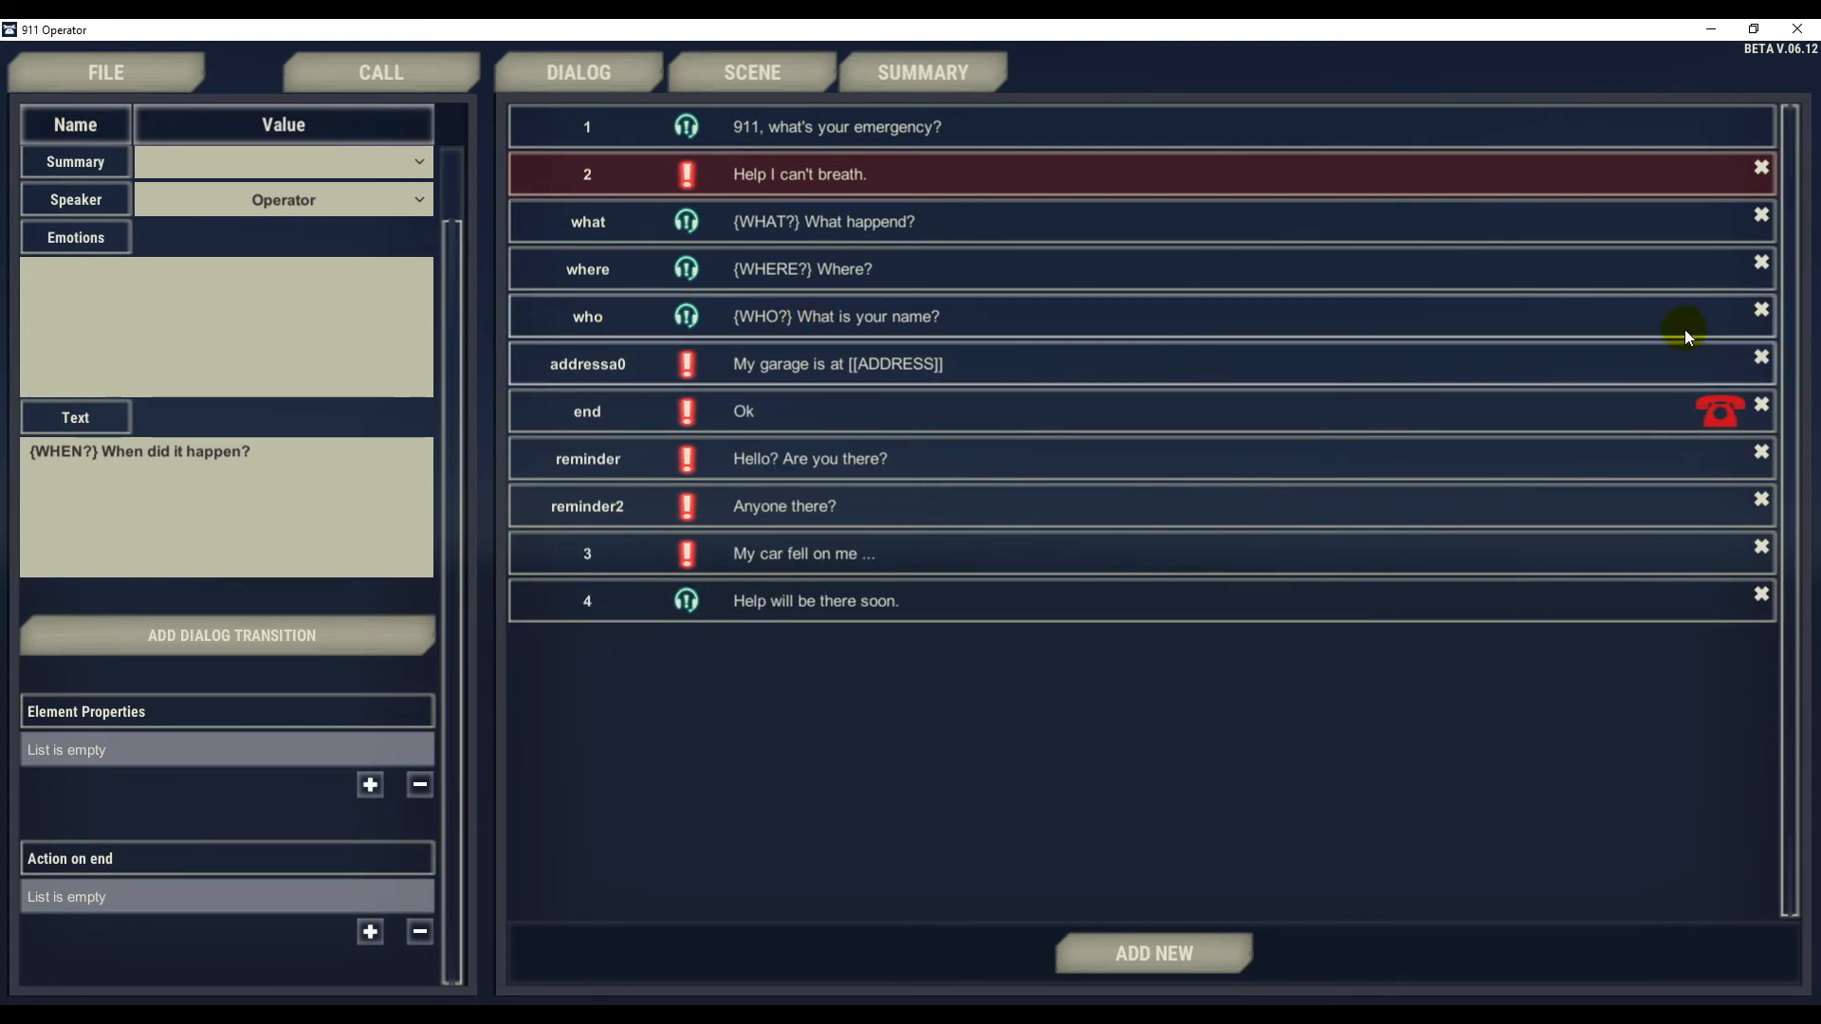
click(1310, 326)
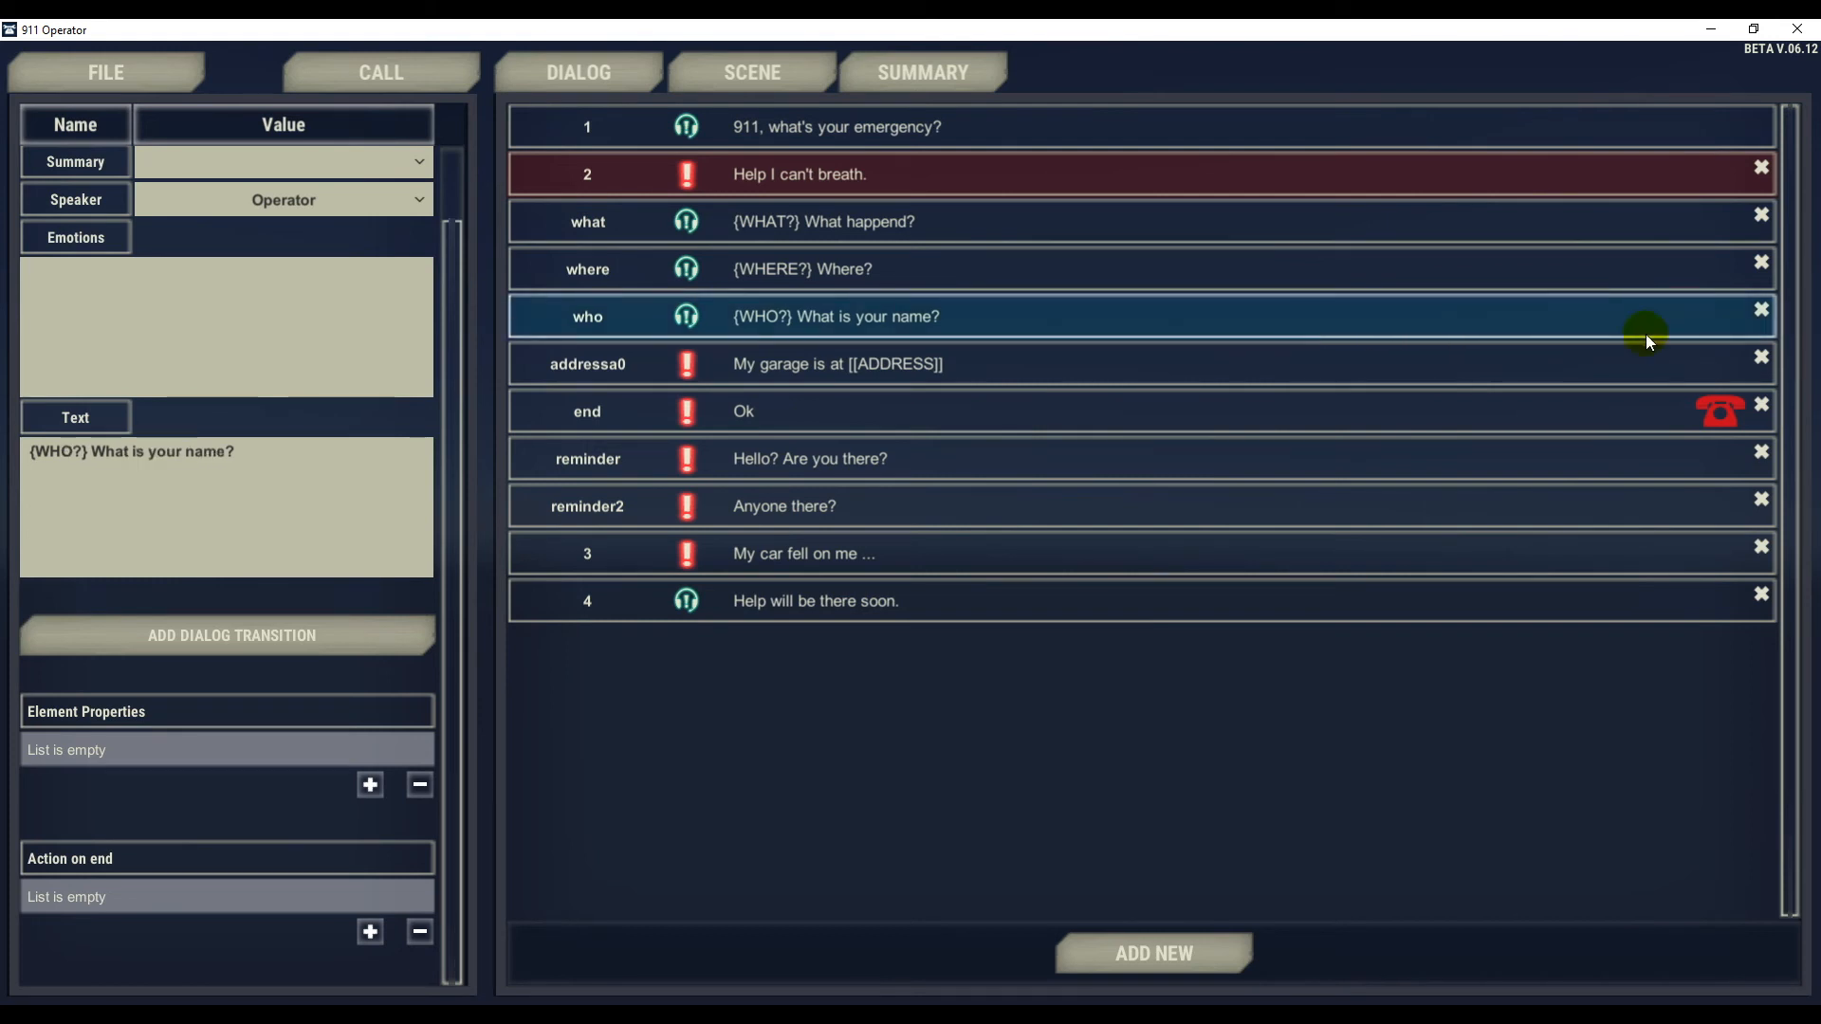
click(1760, 312)
Check the remaining dialog lines one by one, examining their texts and transitions.
click(965, 271)
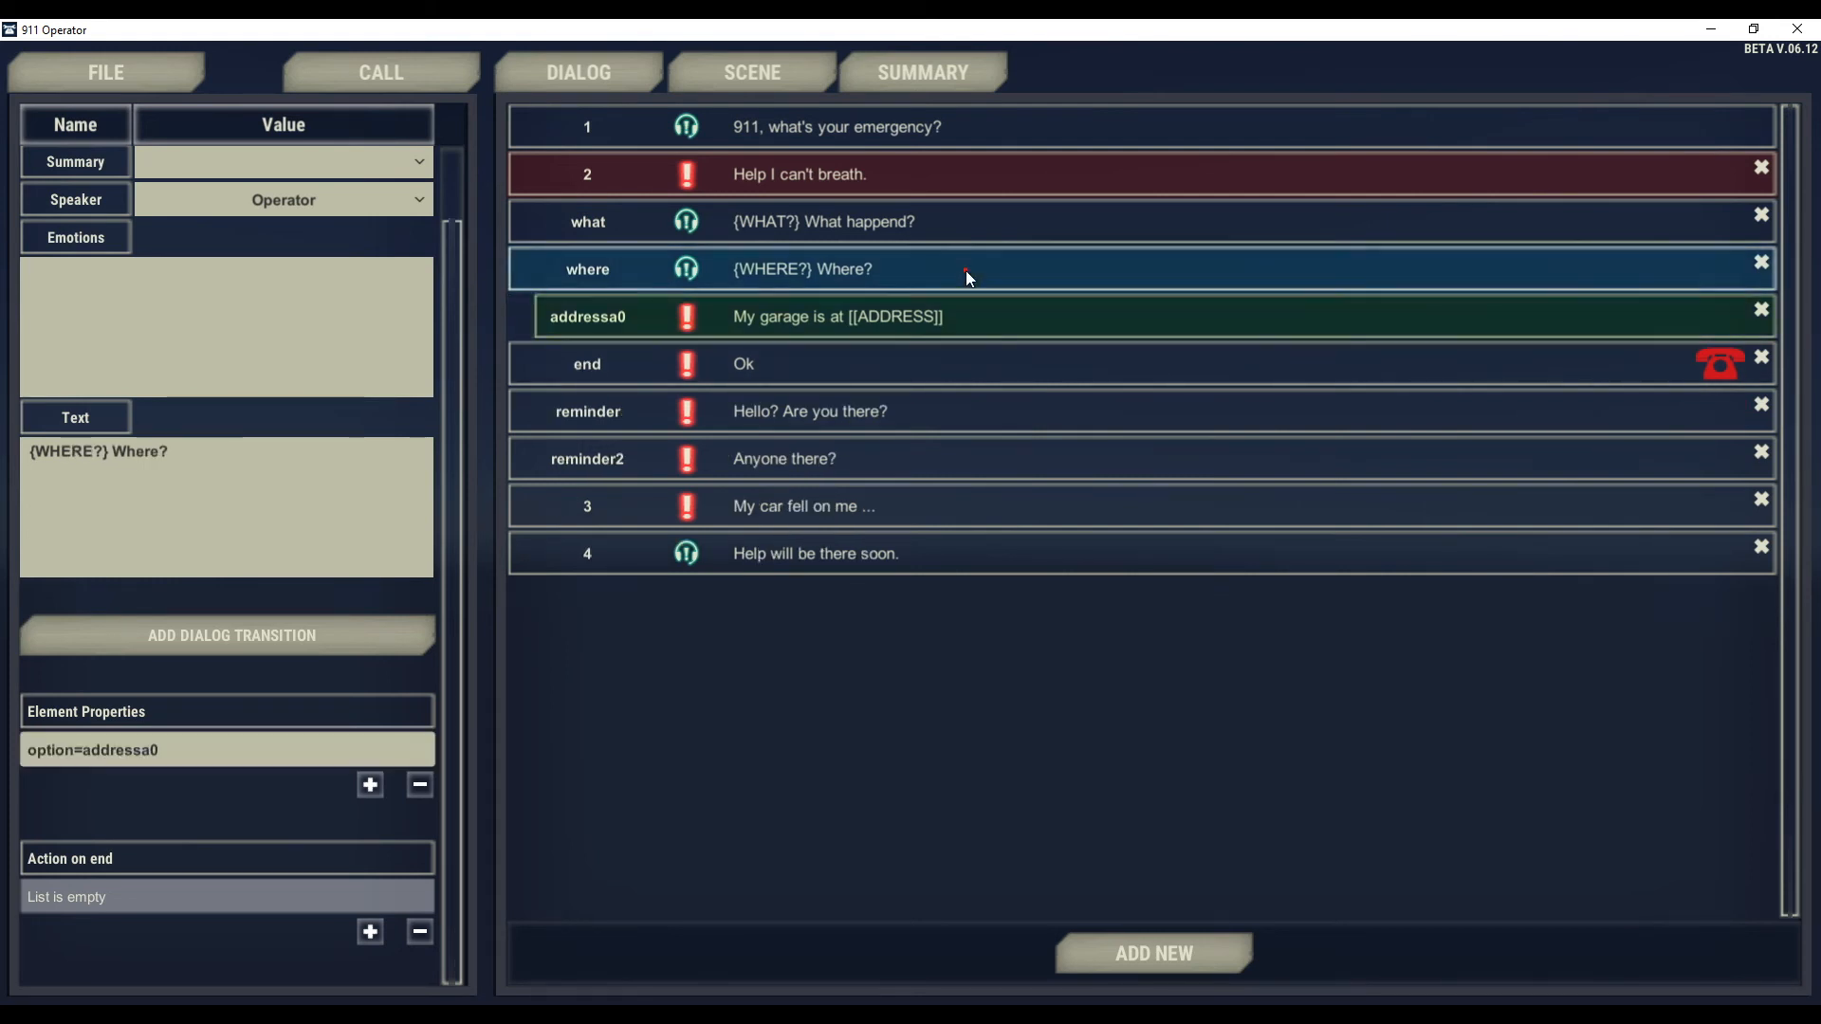
click(901, 228)
click(820, 365)
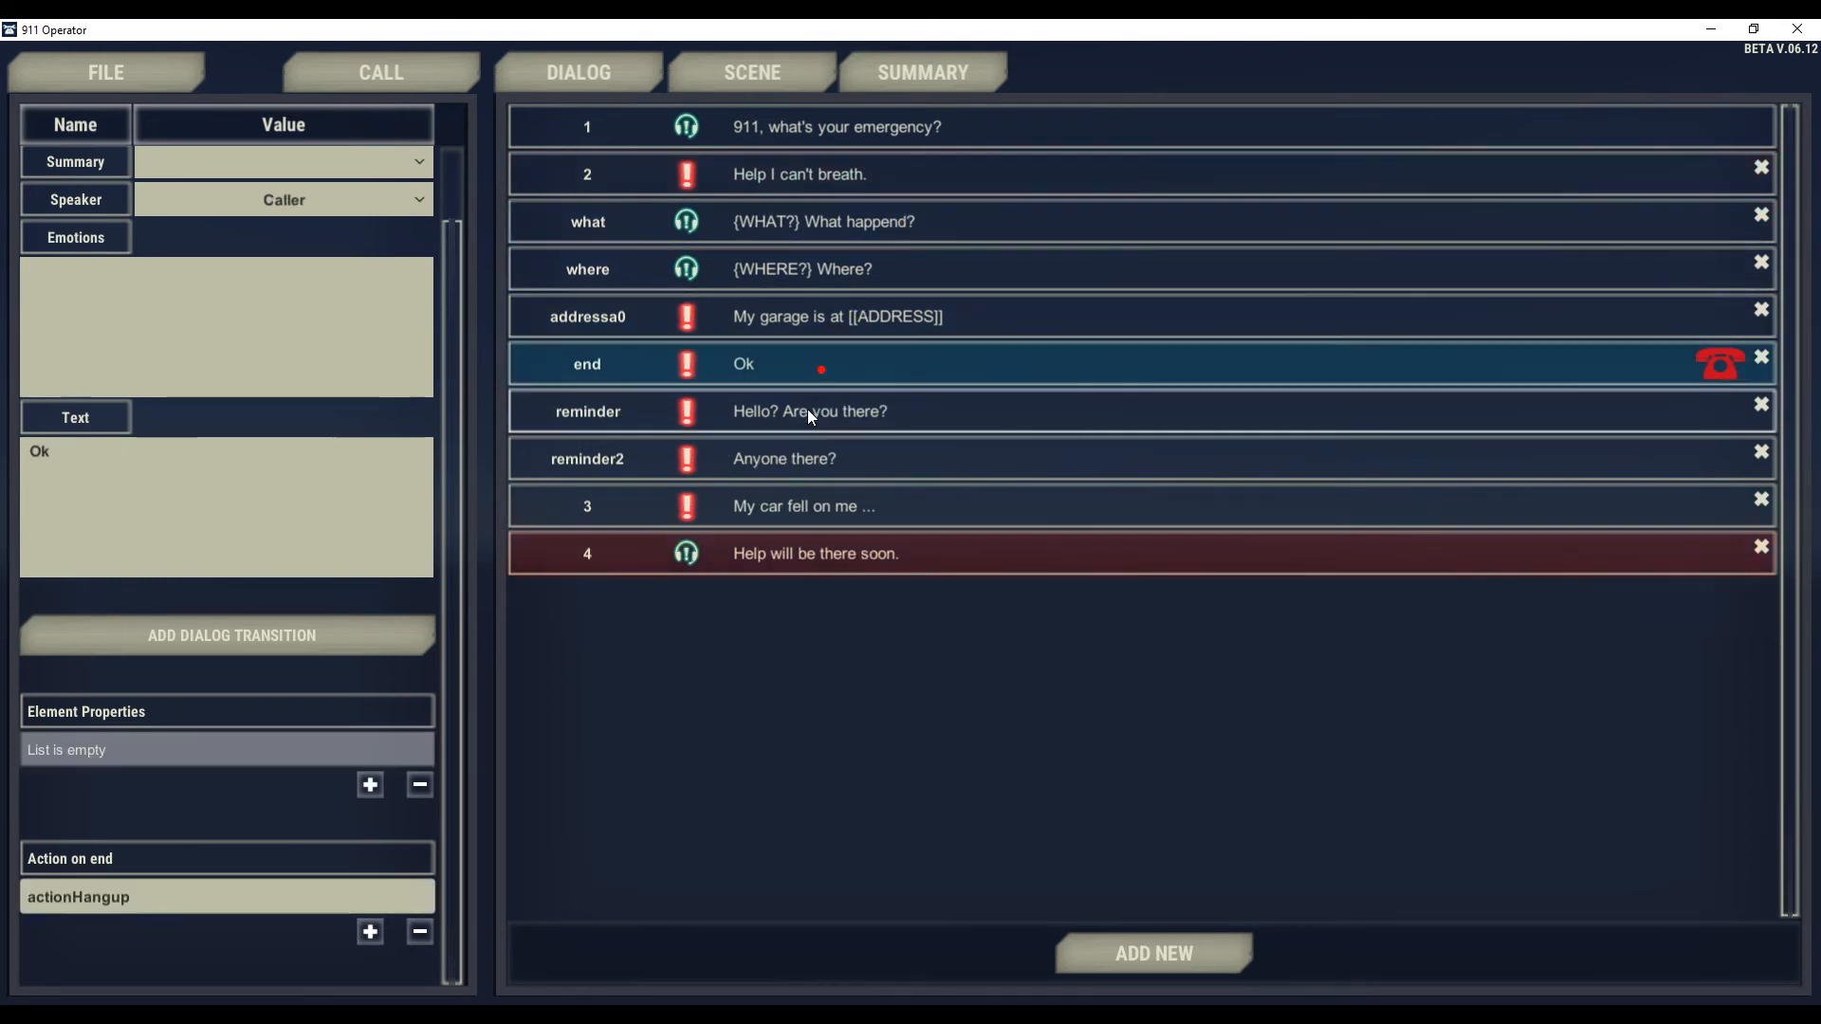
click(815, 420)
click(831, 469)
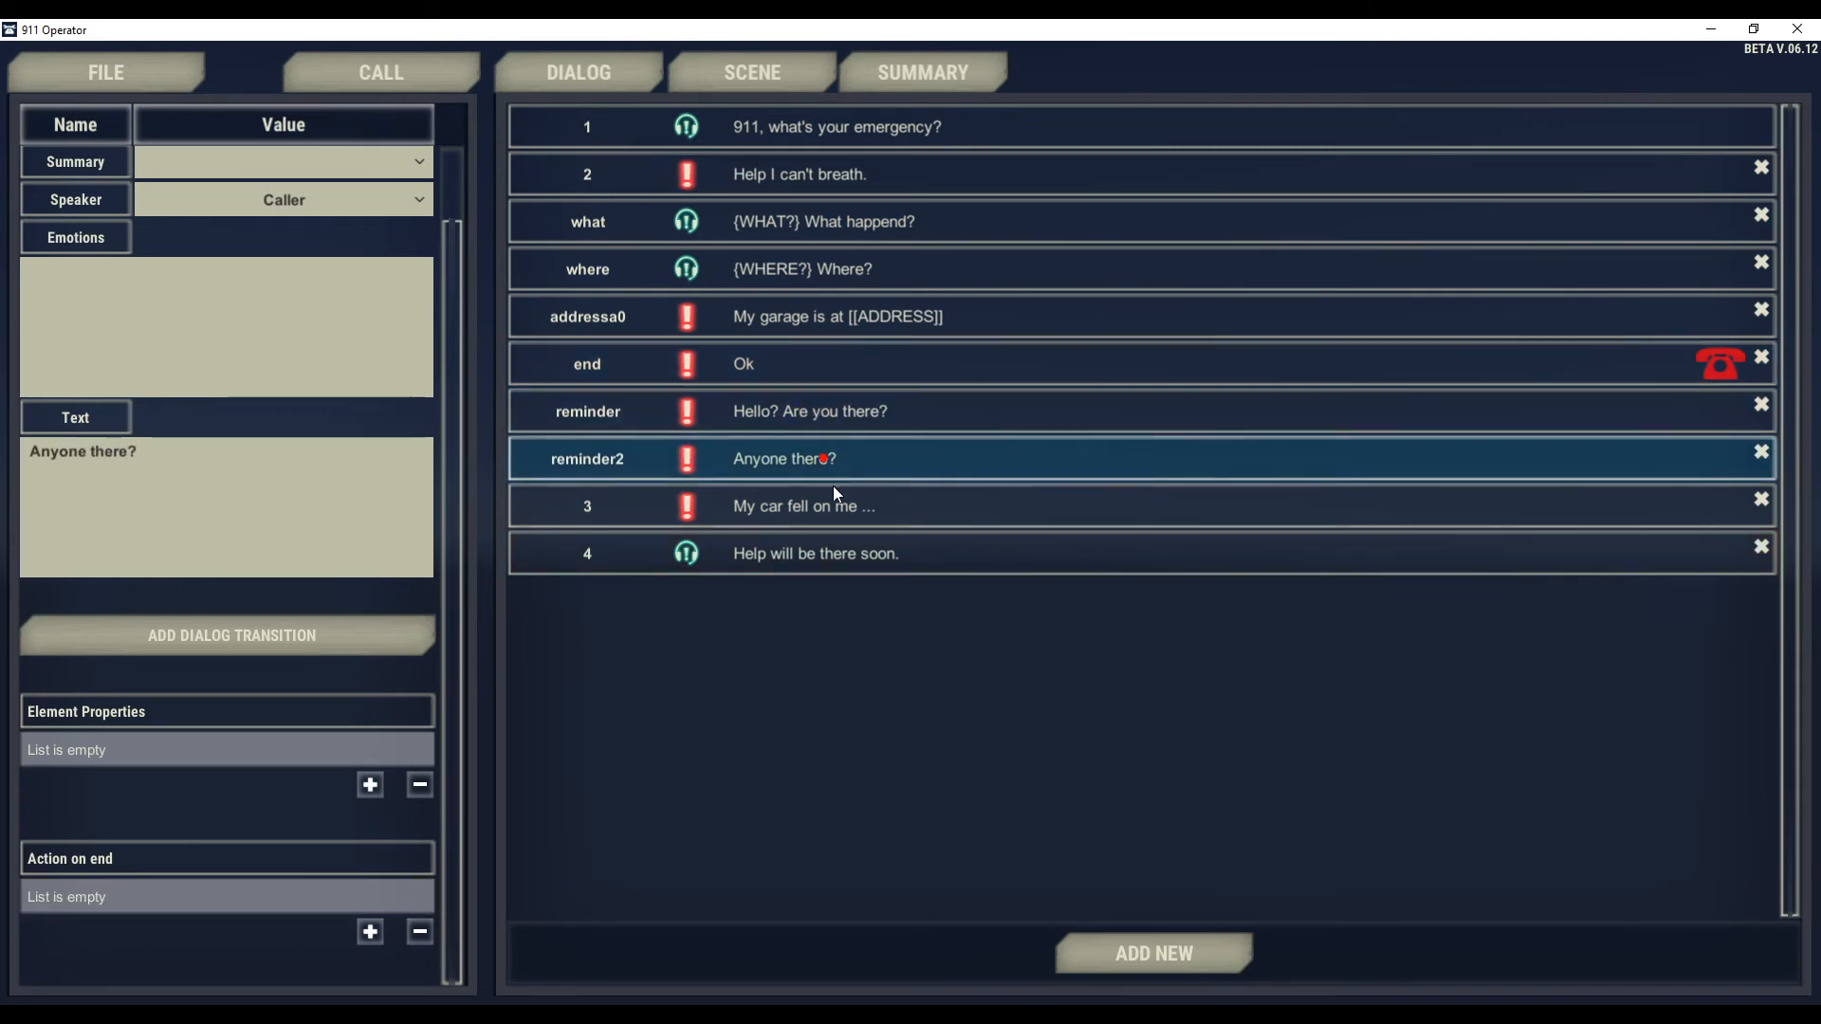
click(837, 501)
click(806, 270)
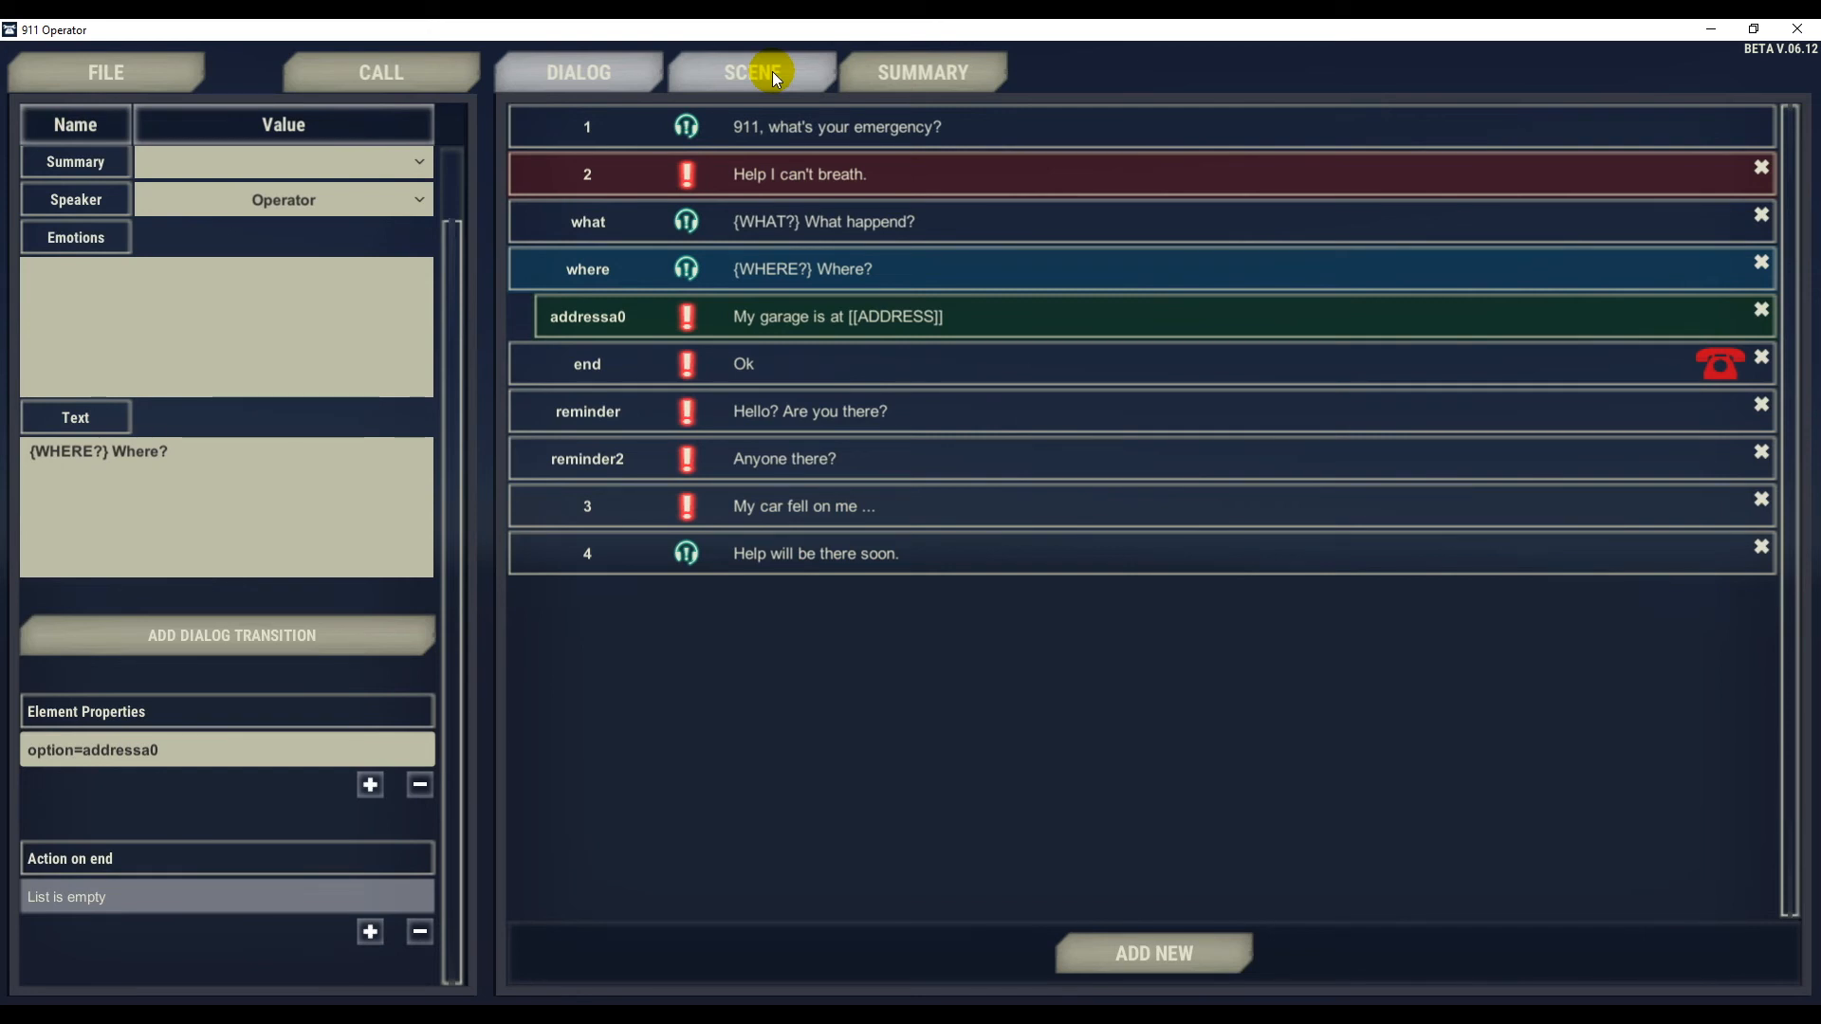
Give the scene element sceneElem_1 the text "Caller" and the tag "injured".
click(773, 71)
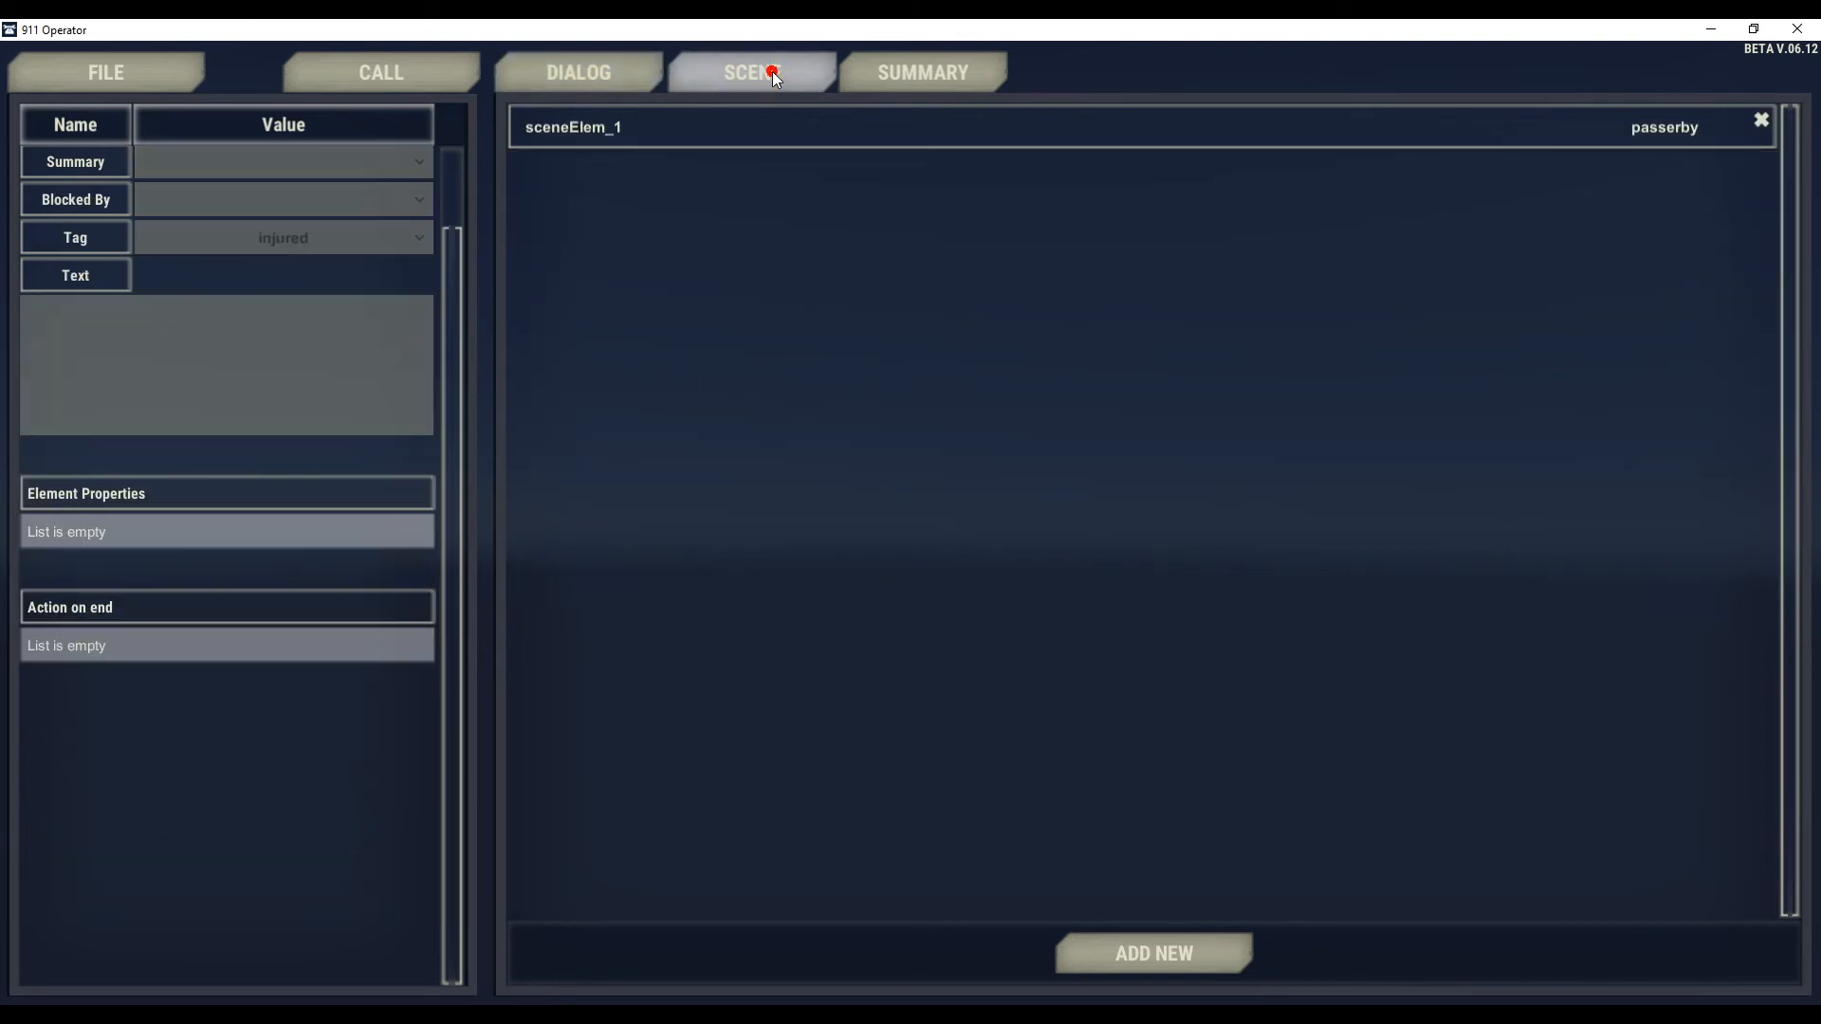
click(635, 136)
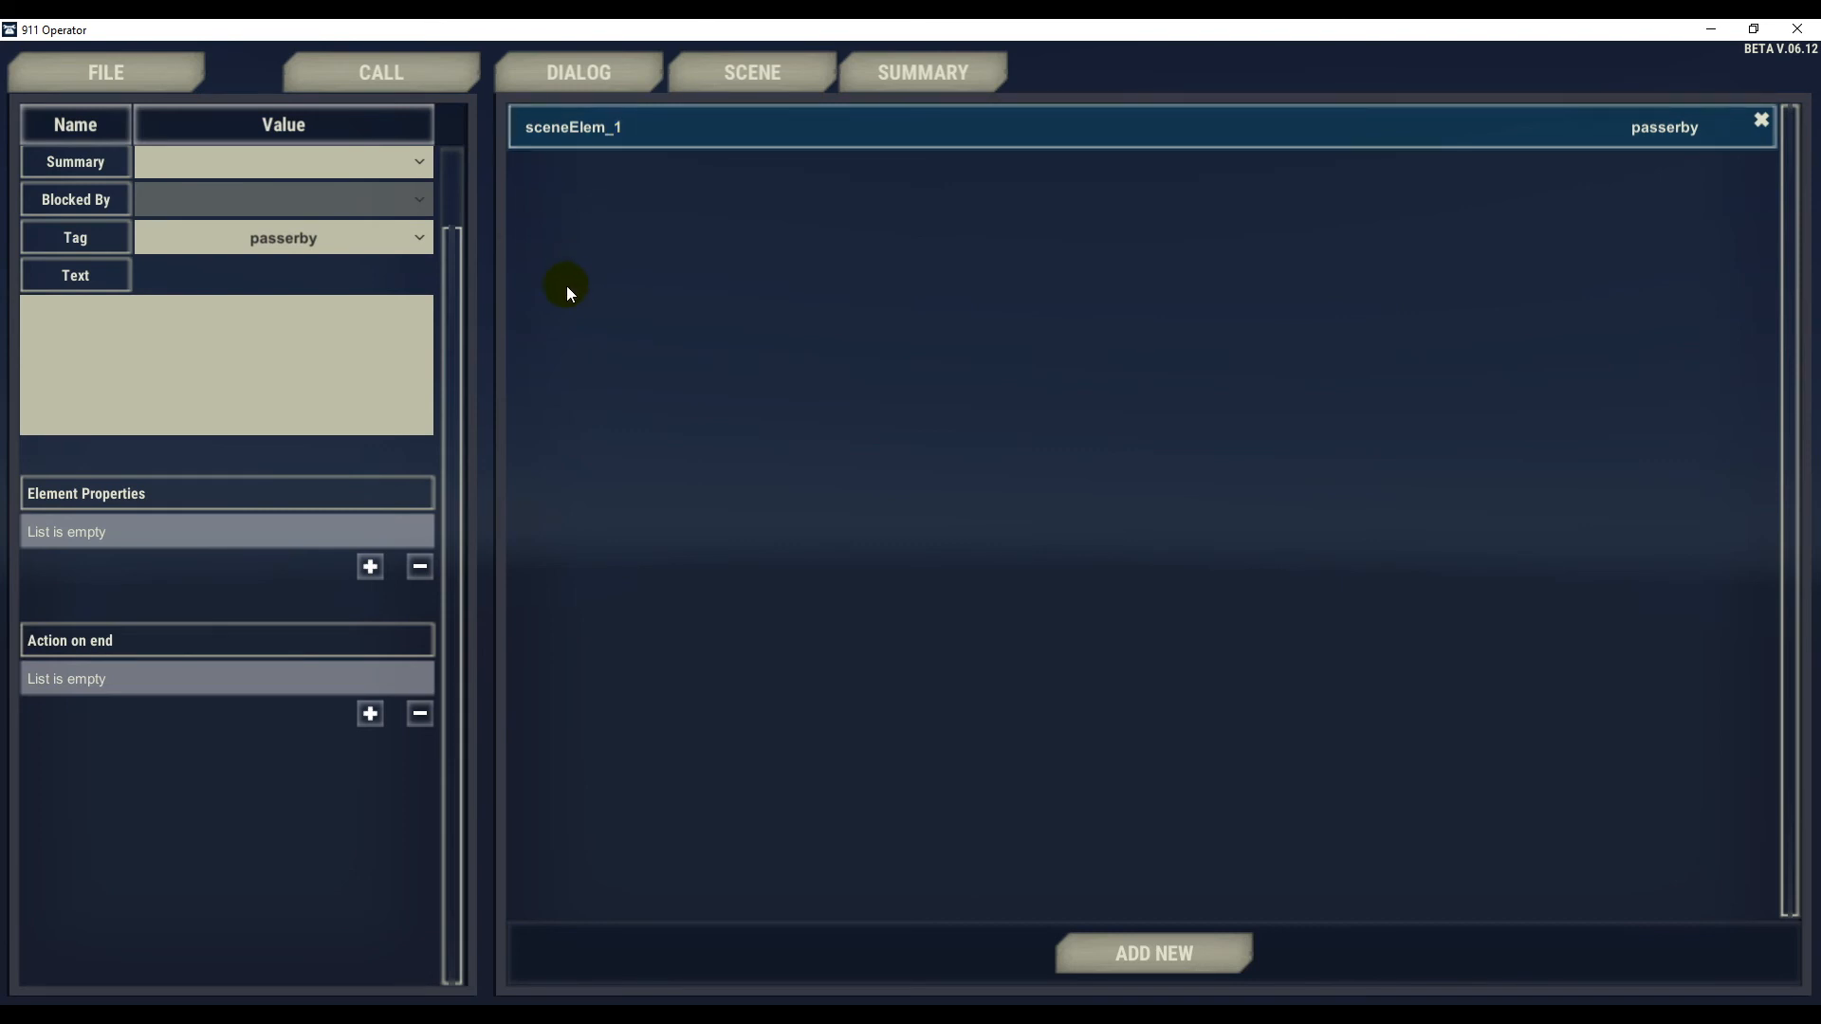
click(251, 339)
text(Caller)
click(641, 402)
click(305, 241)
click(288, 352)
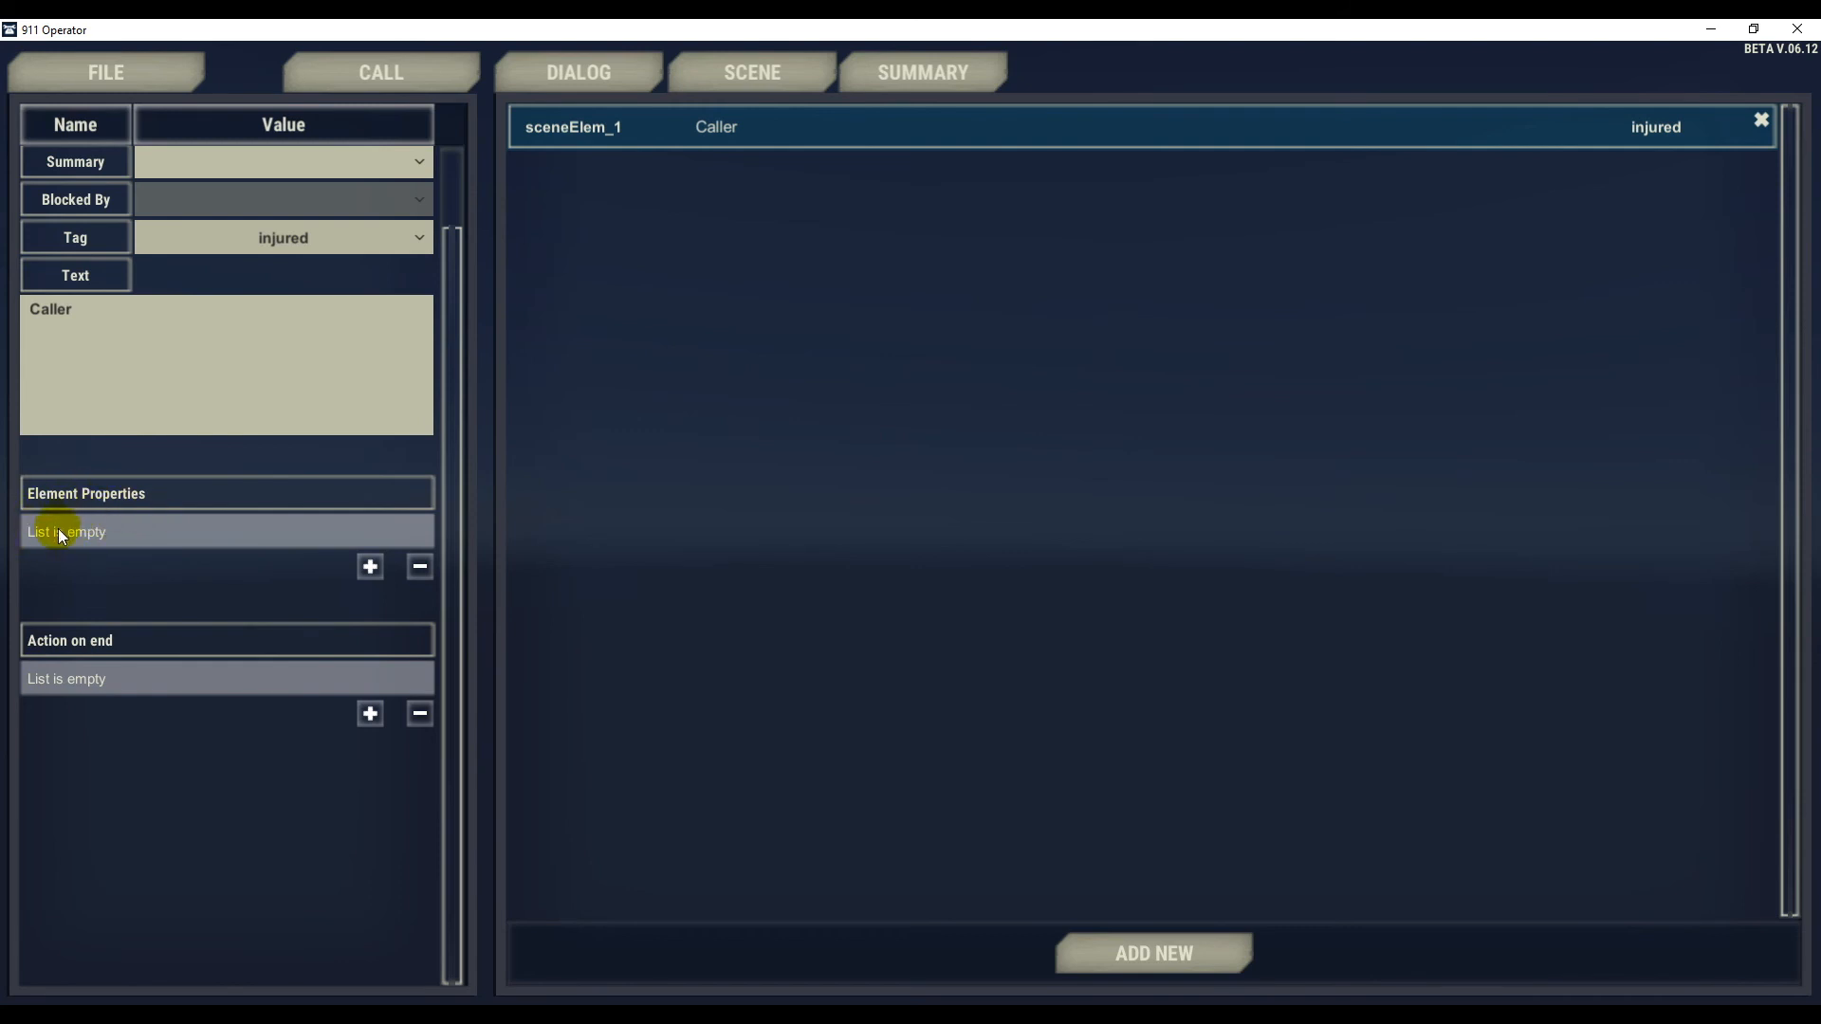
Add the element properties hp=40 and sex=M to the injured caller in the scene.
click(372, 570)
click(225, 528)
text(hp=40)
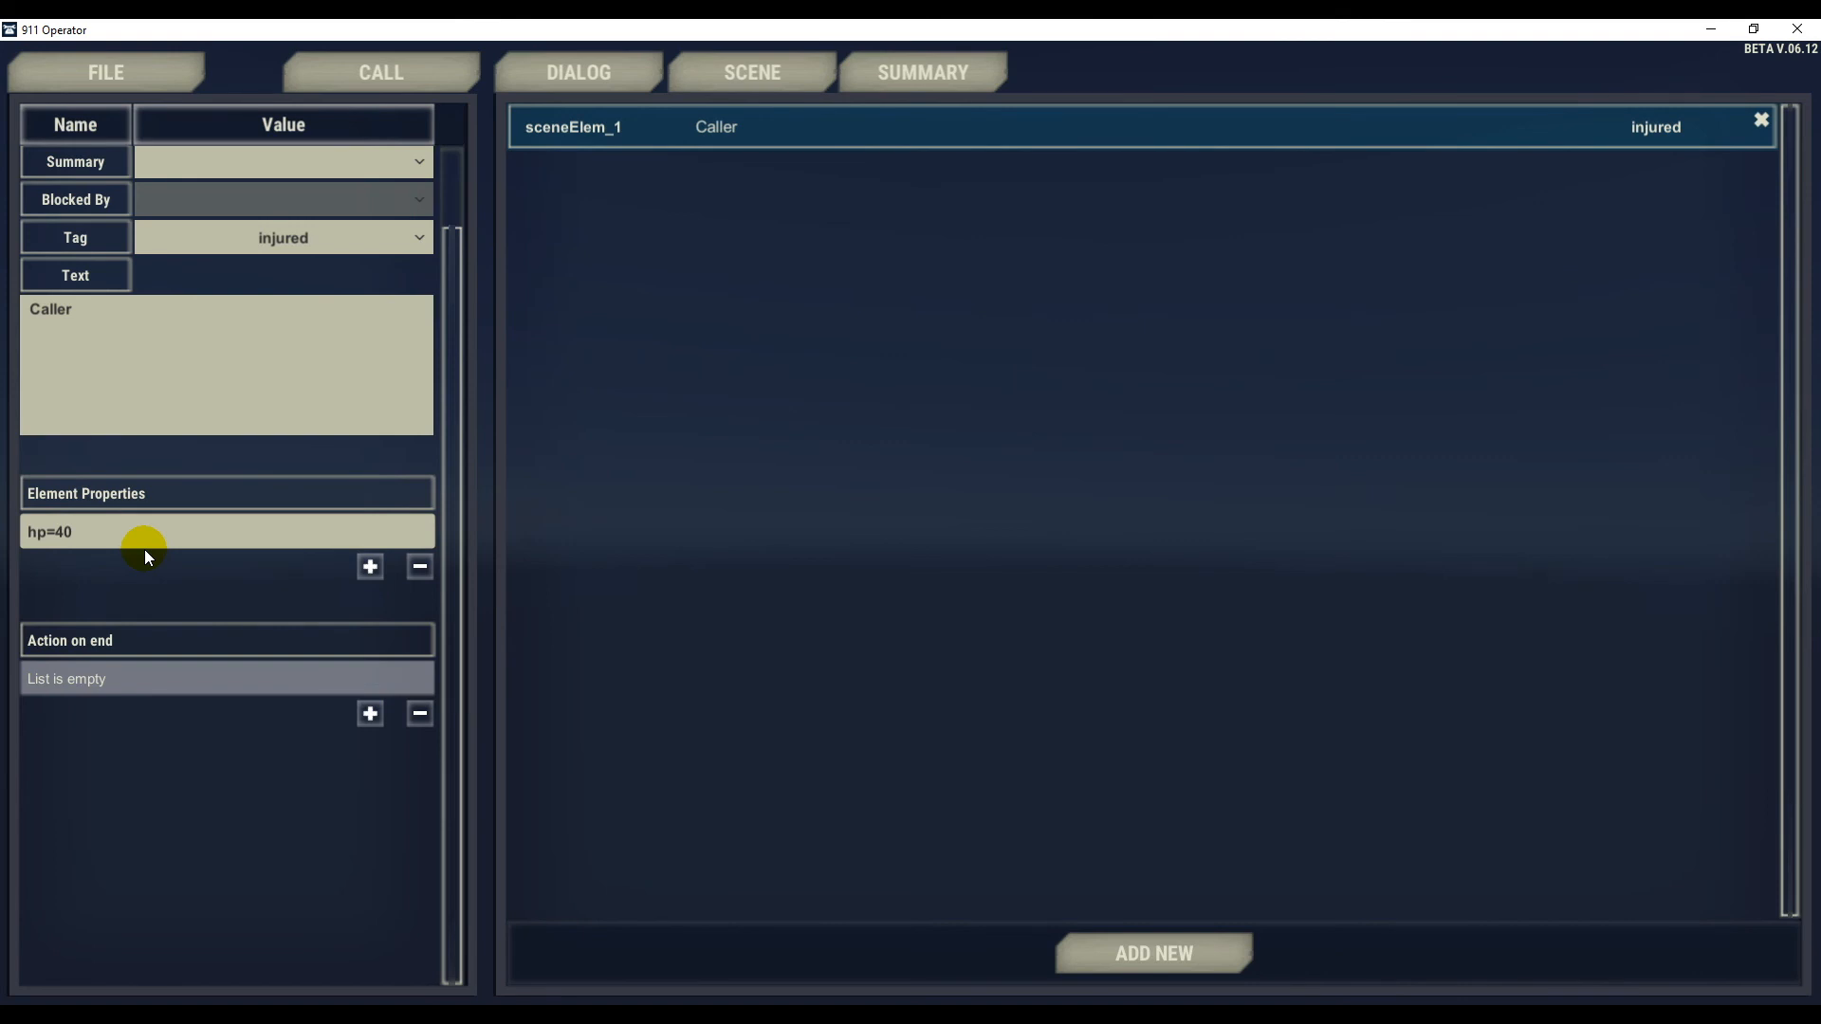
click(365, 561)
click(279, 576)
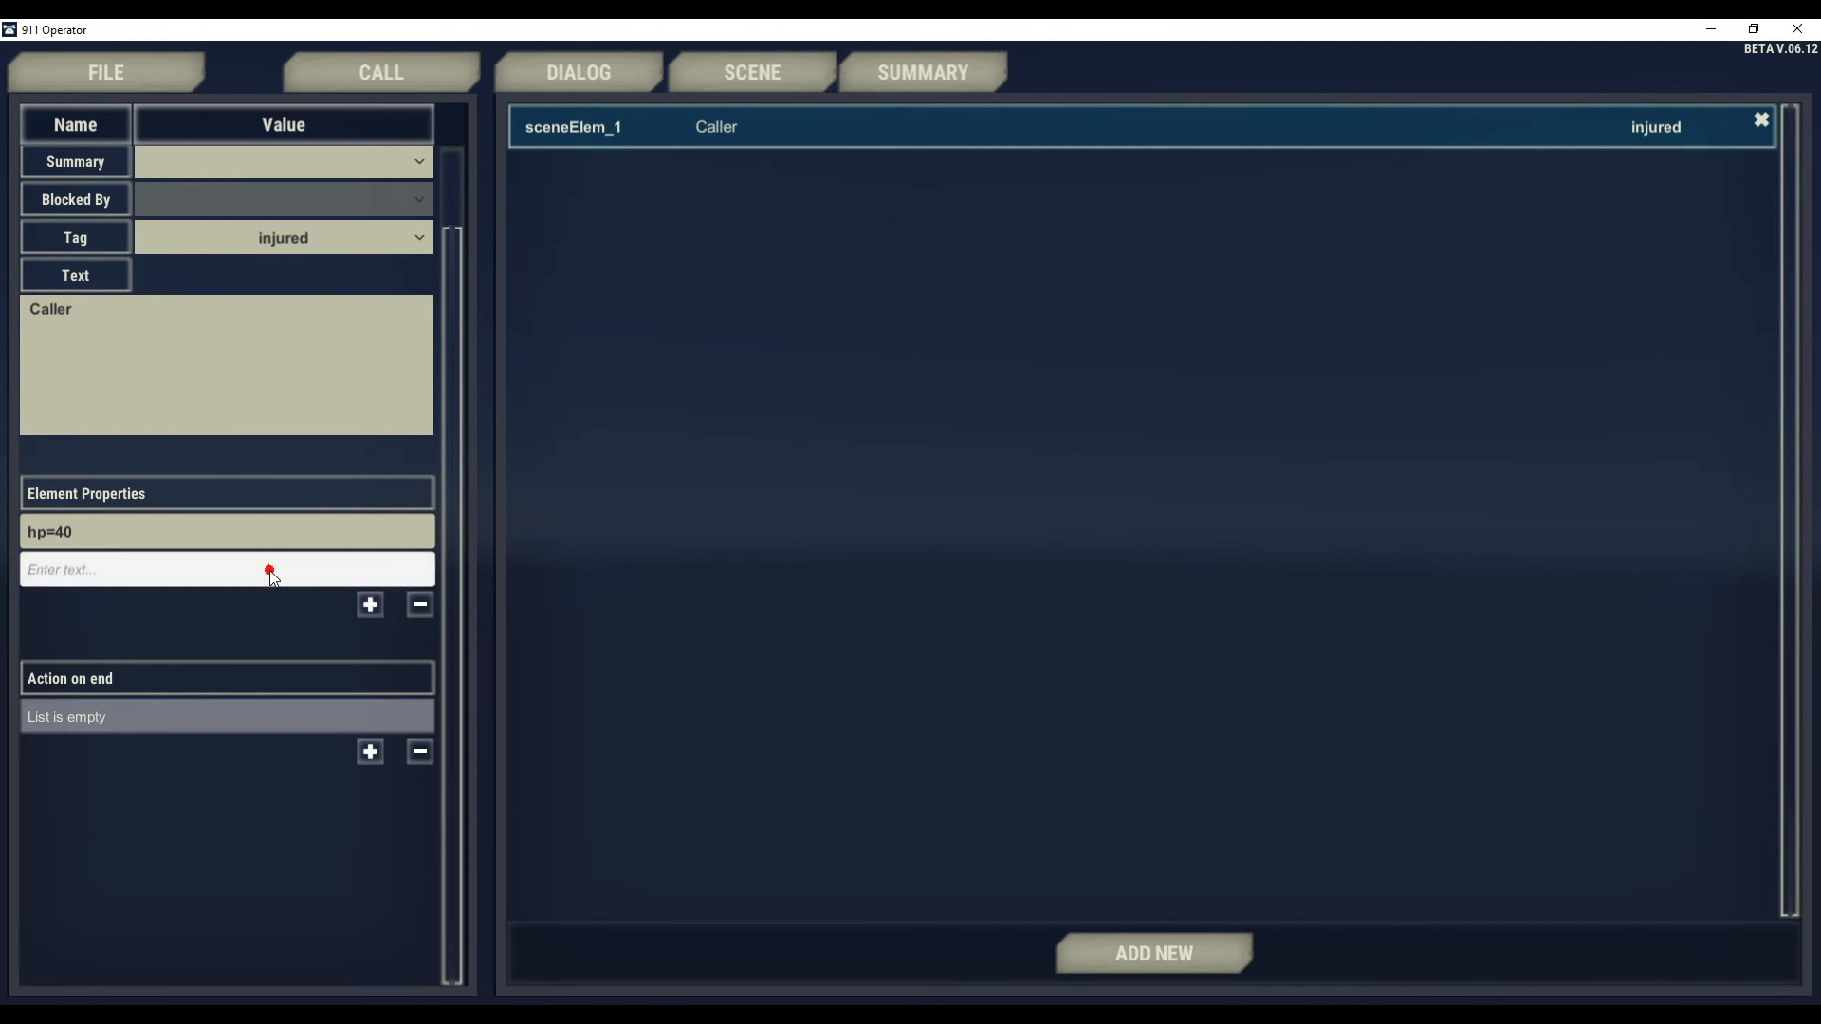
text(sex=M)
click(609, 592)
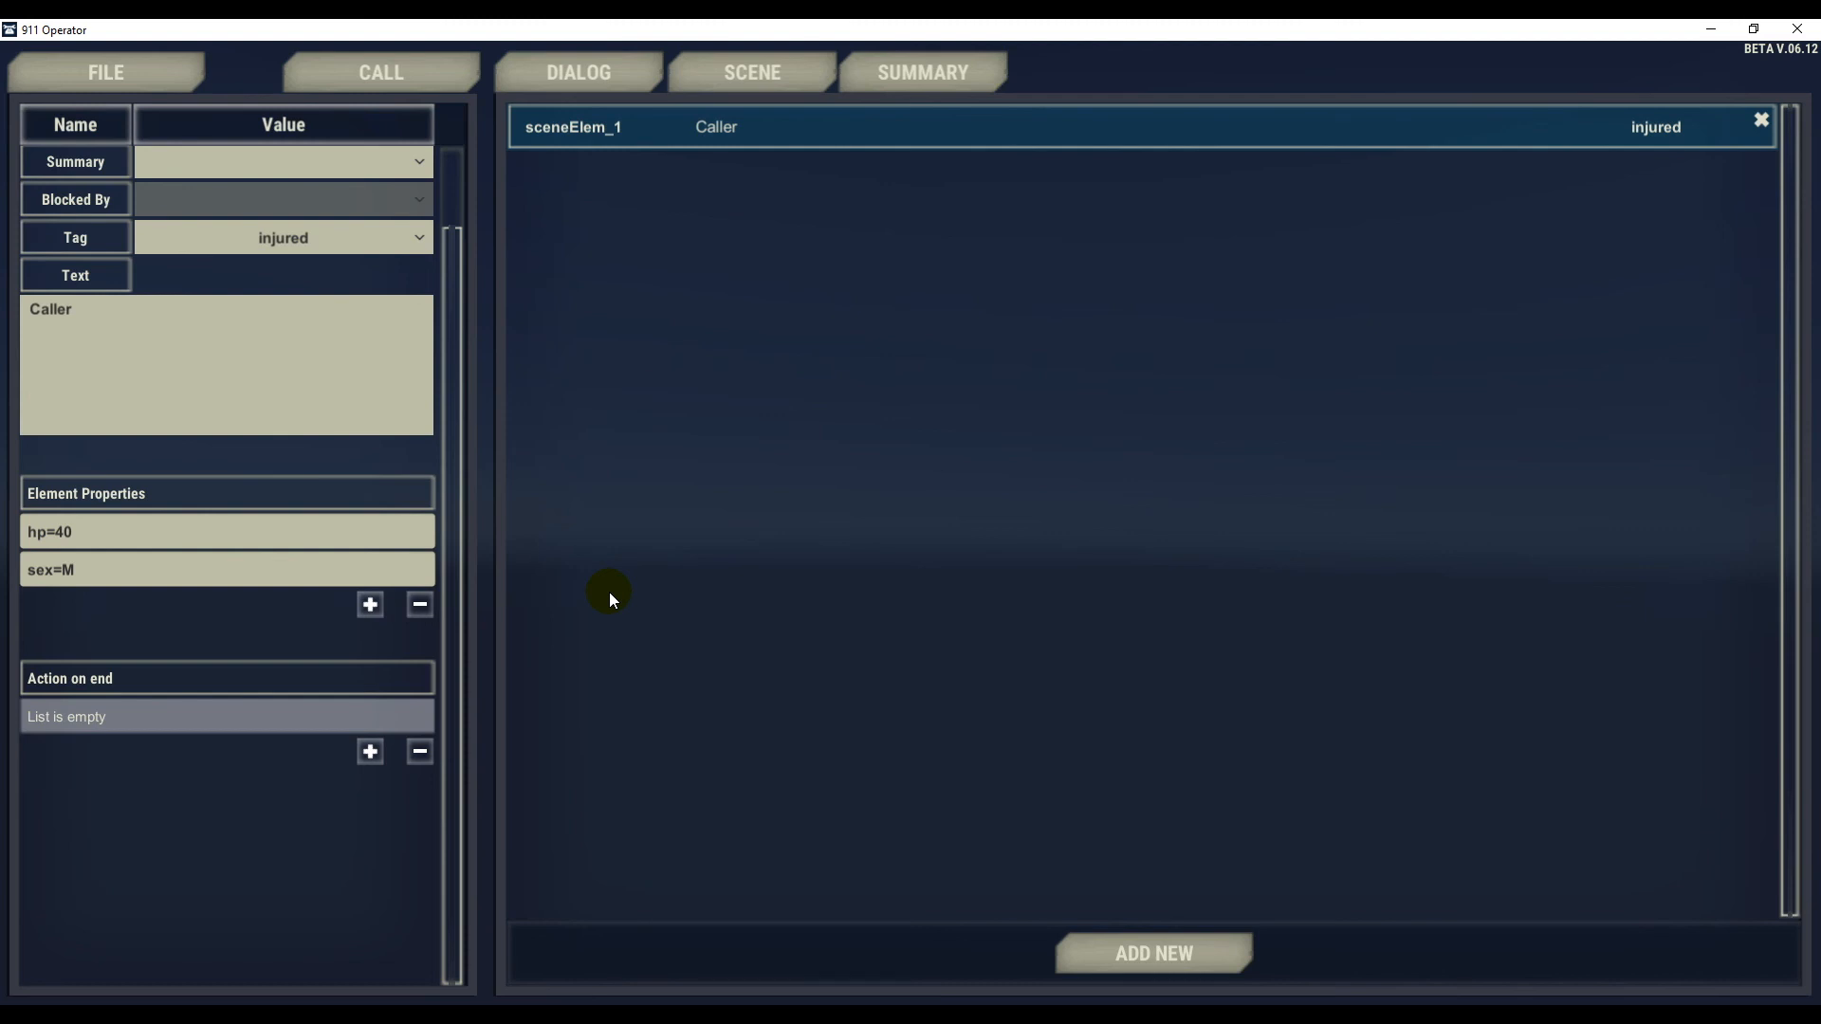
Set the text of the summary entry story_1 to "the man lost his consciousness.".
click(931, 61)
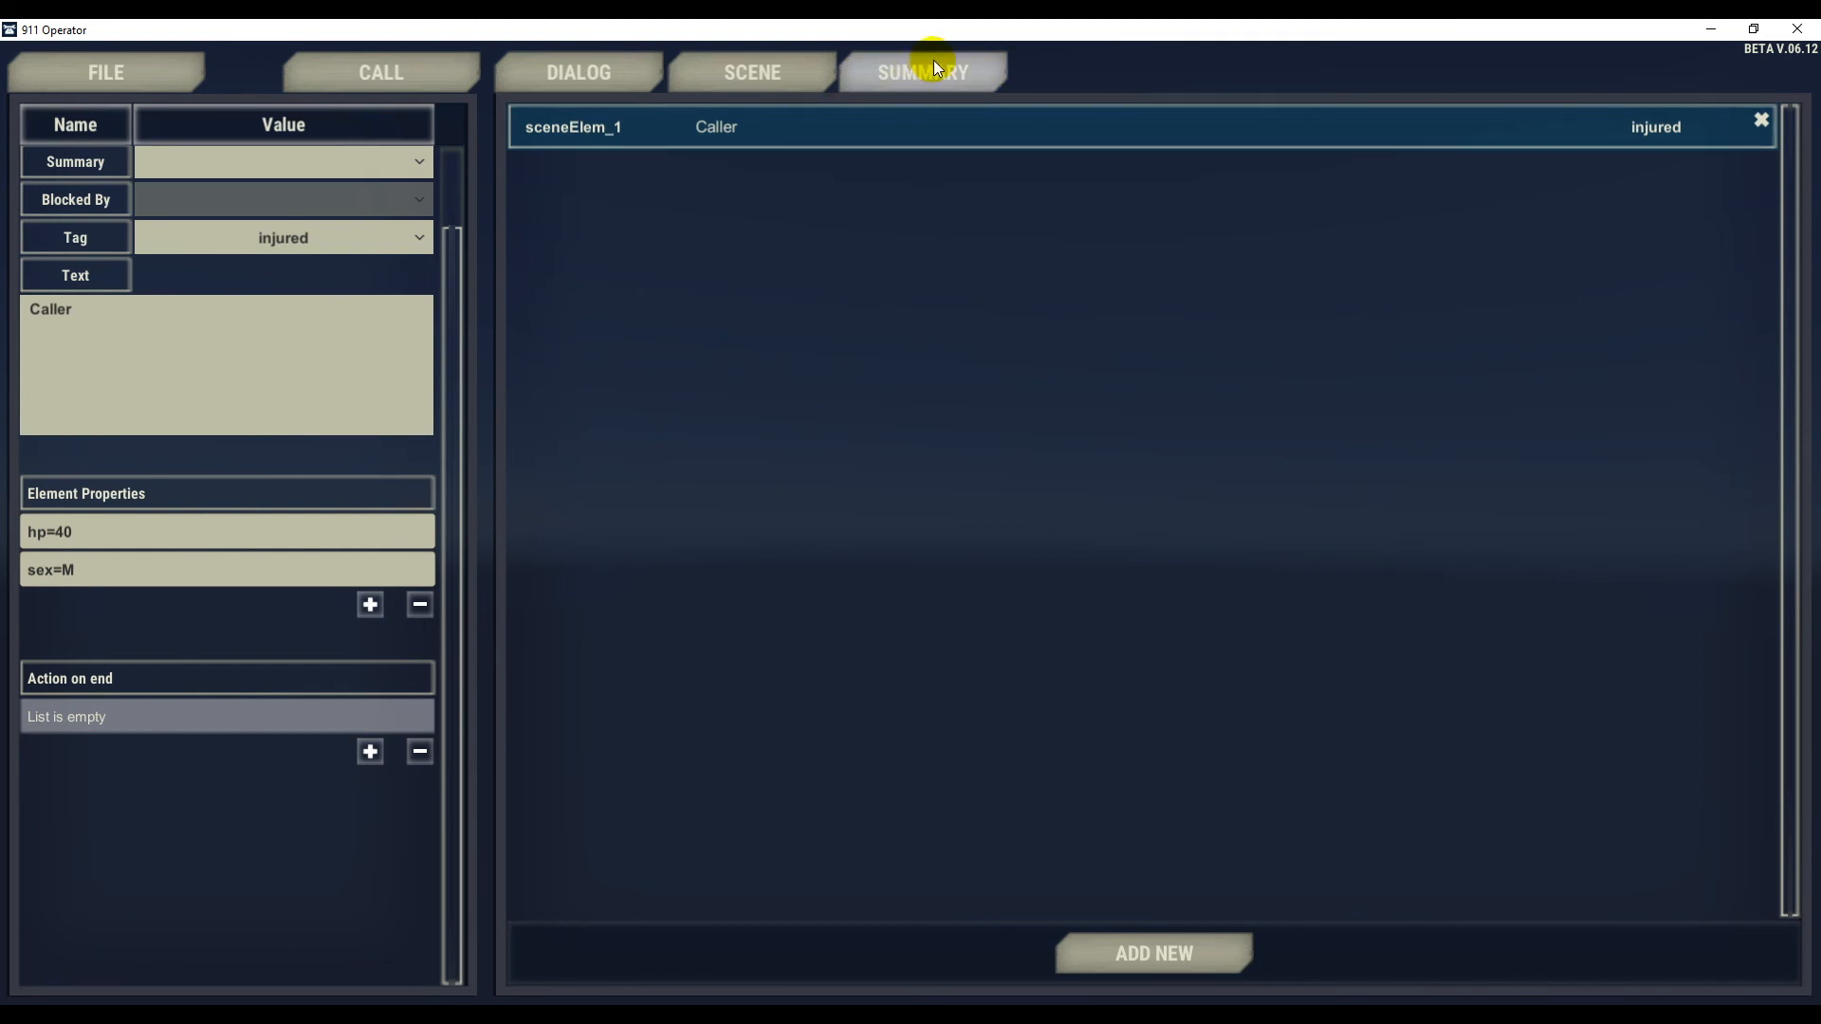
click(915, 74)
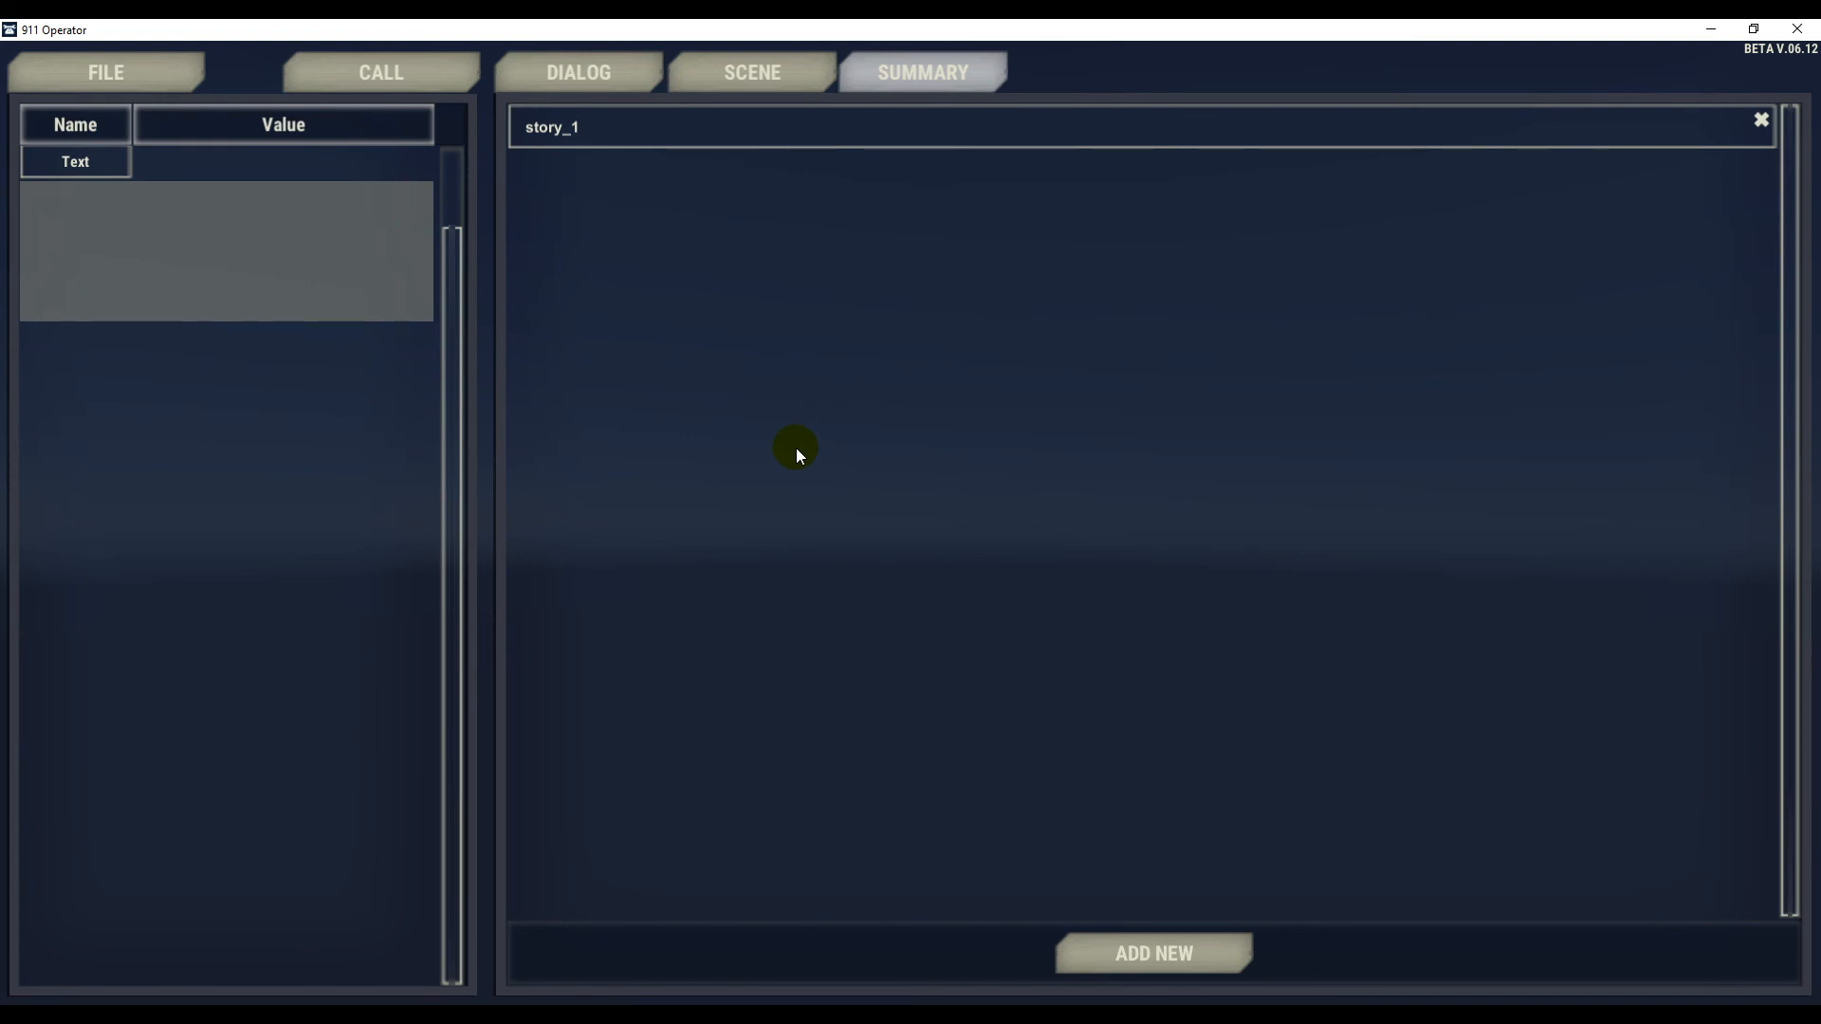
click(589, 133)
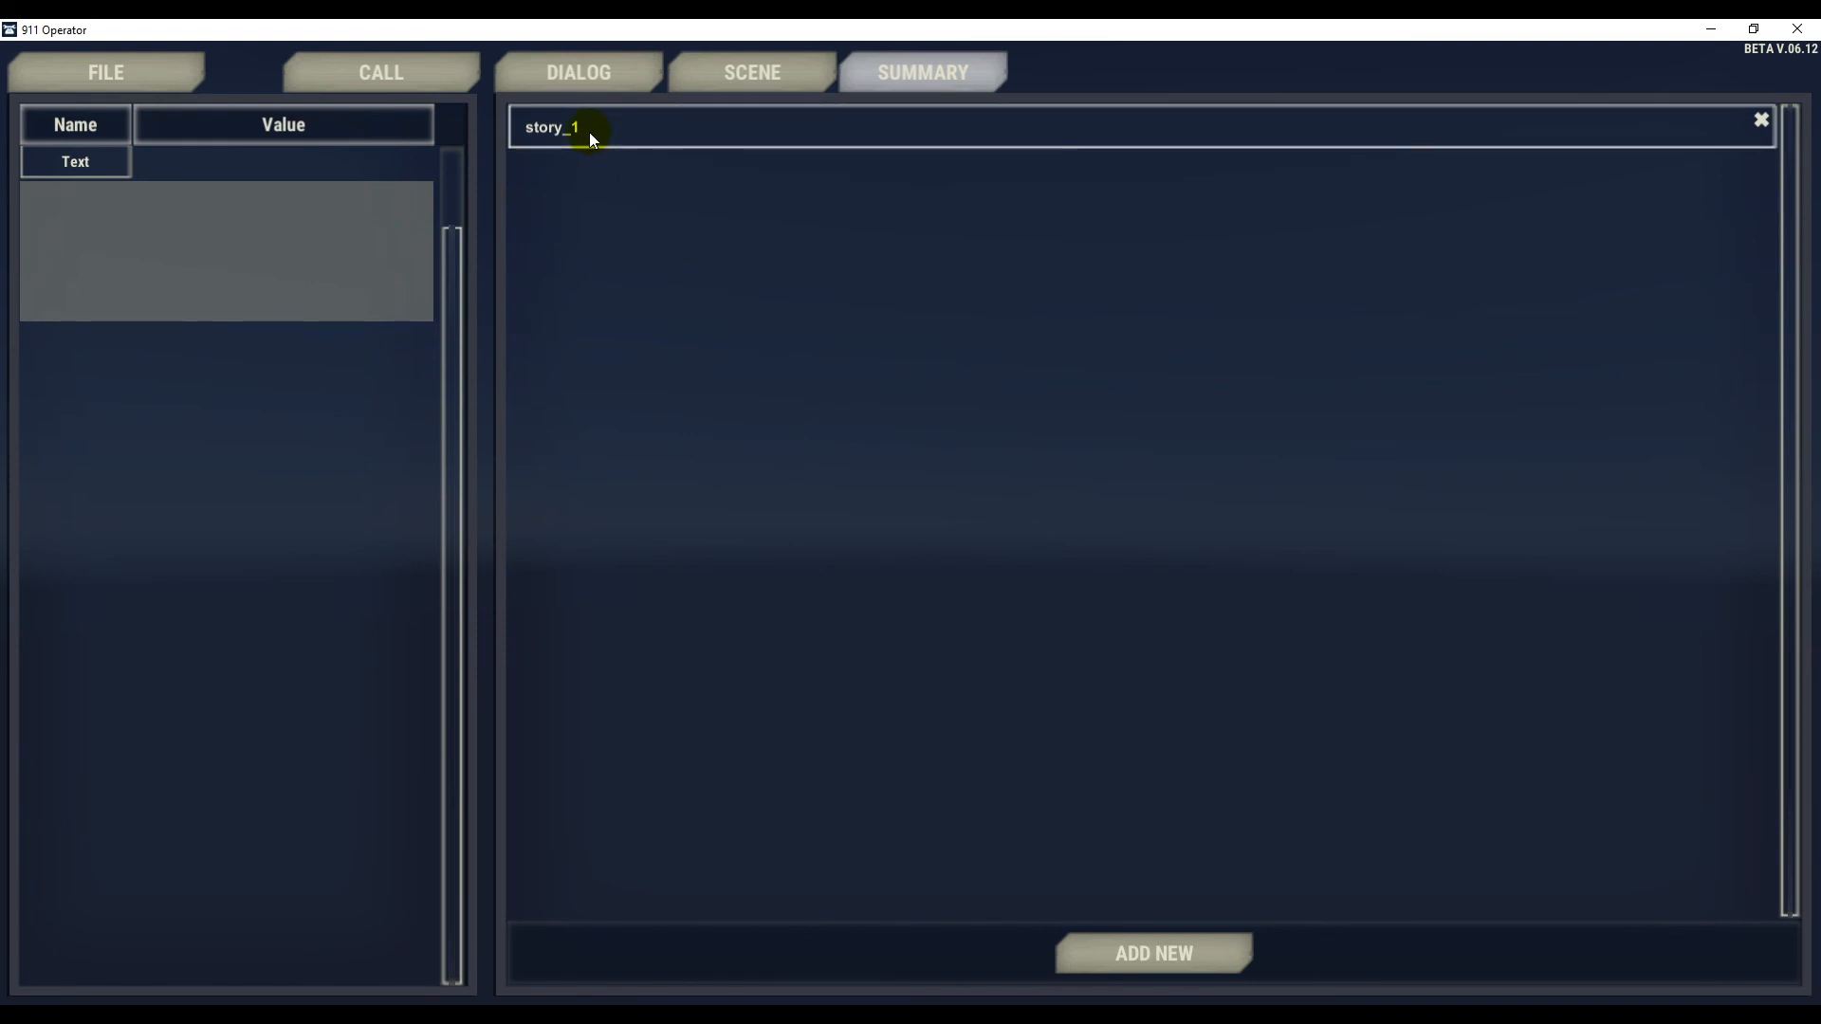
click(314, 269)
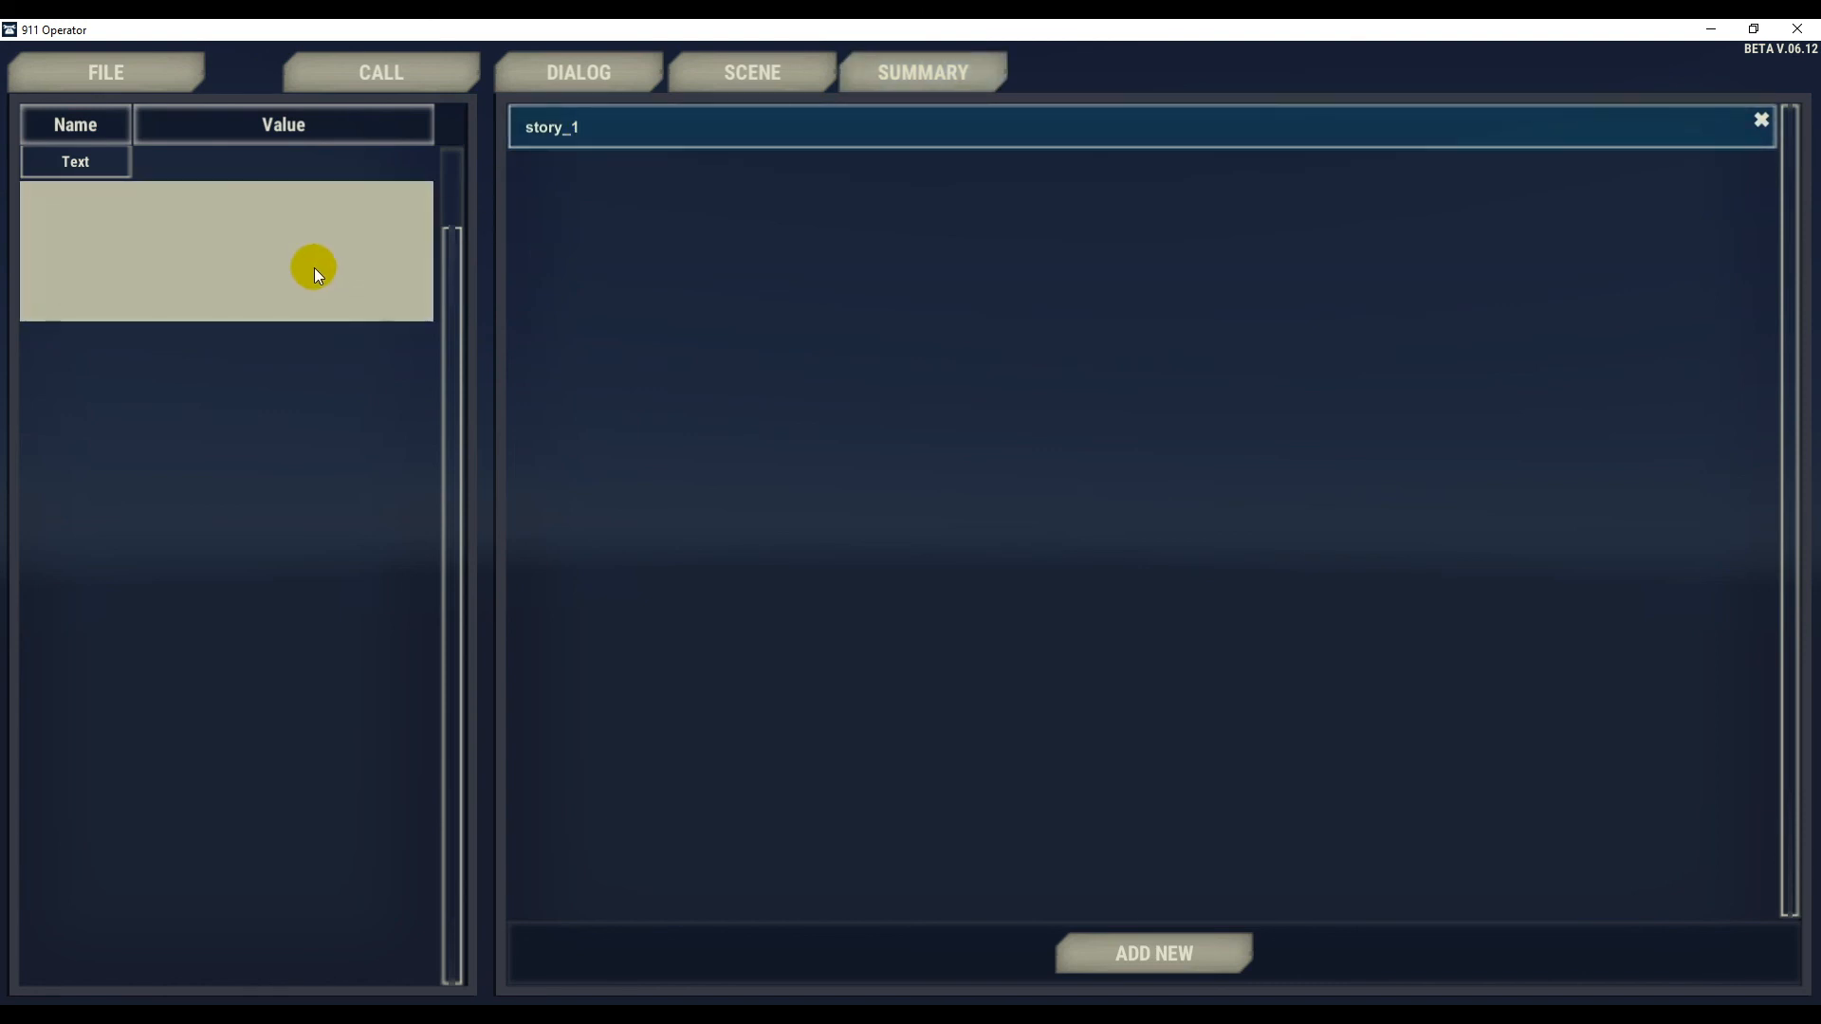
click(289, 232)
text(the man lost his conscio)
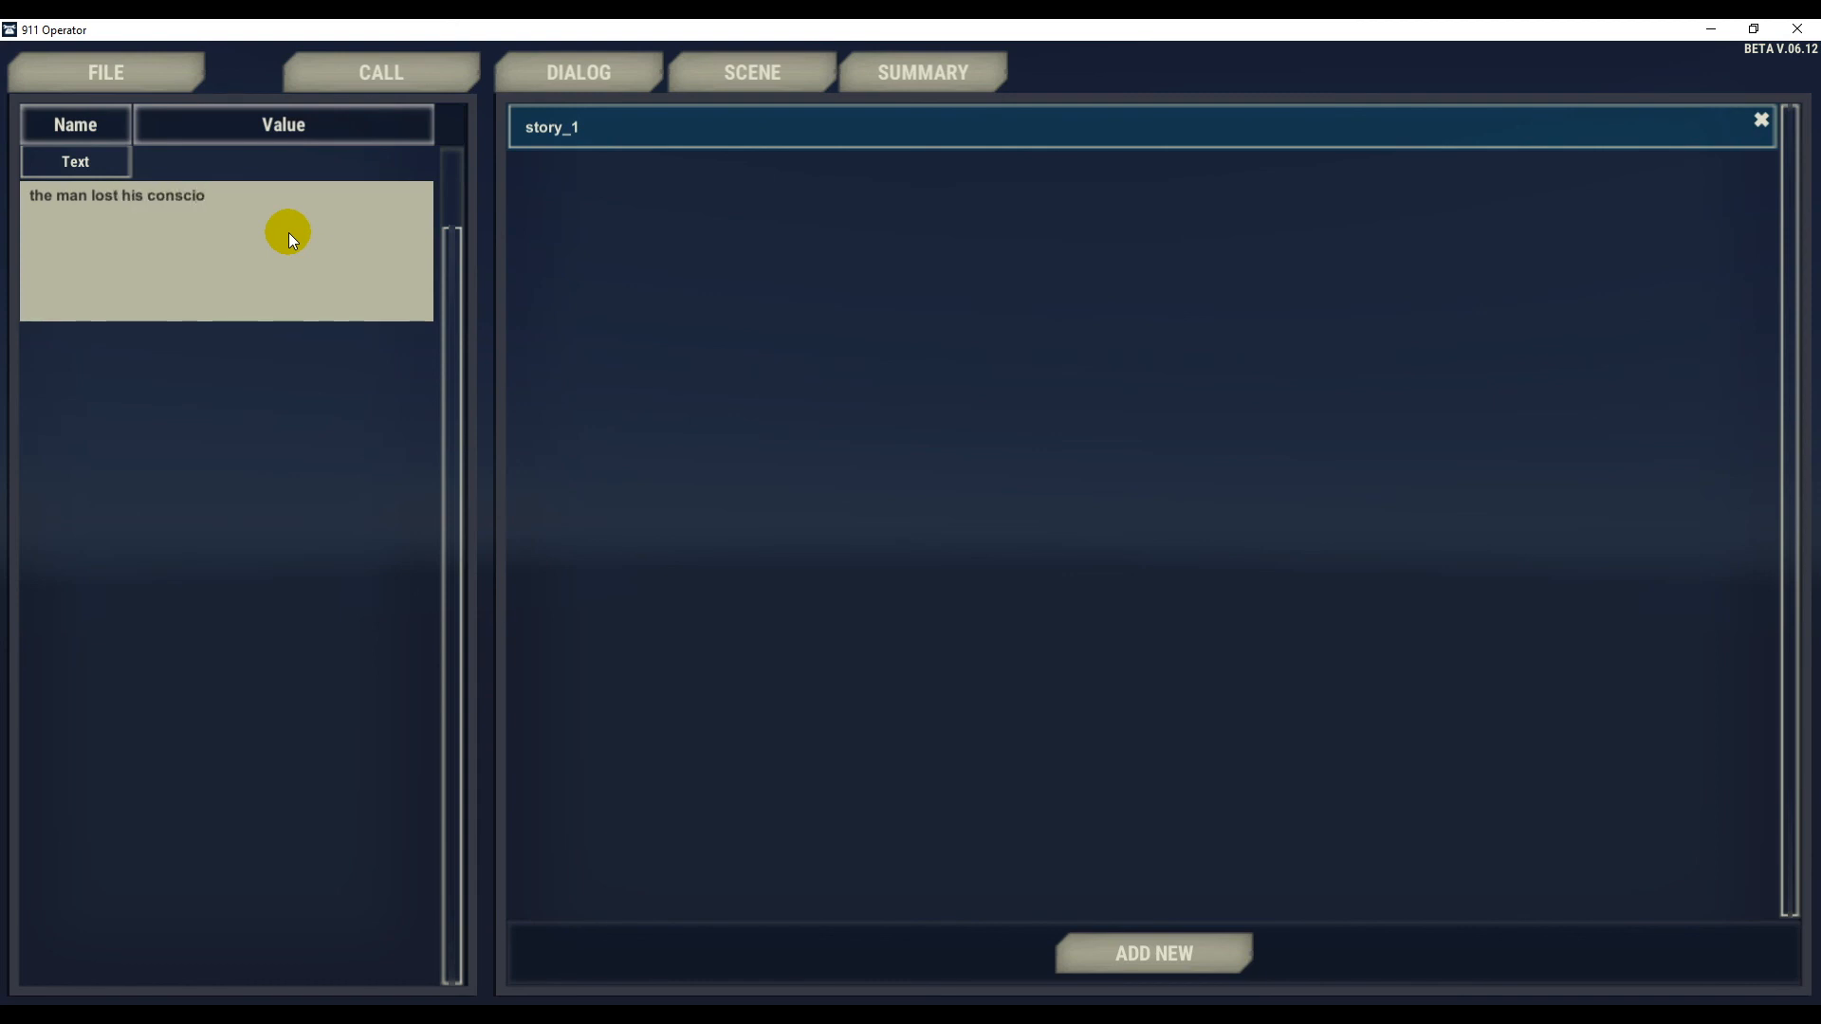
text(usness.)
click(767, 355)
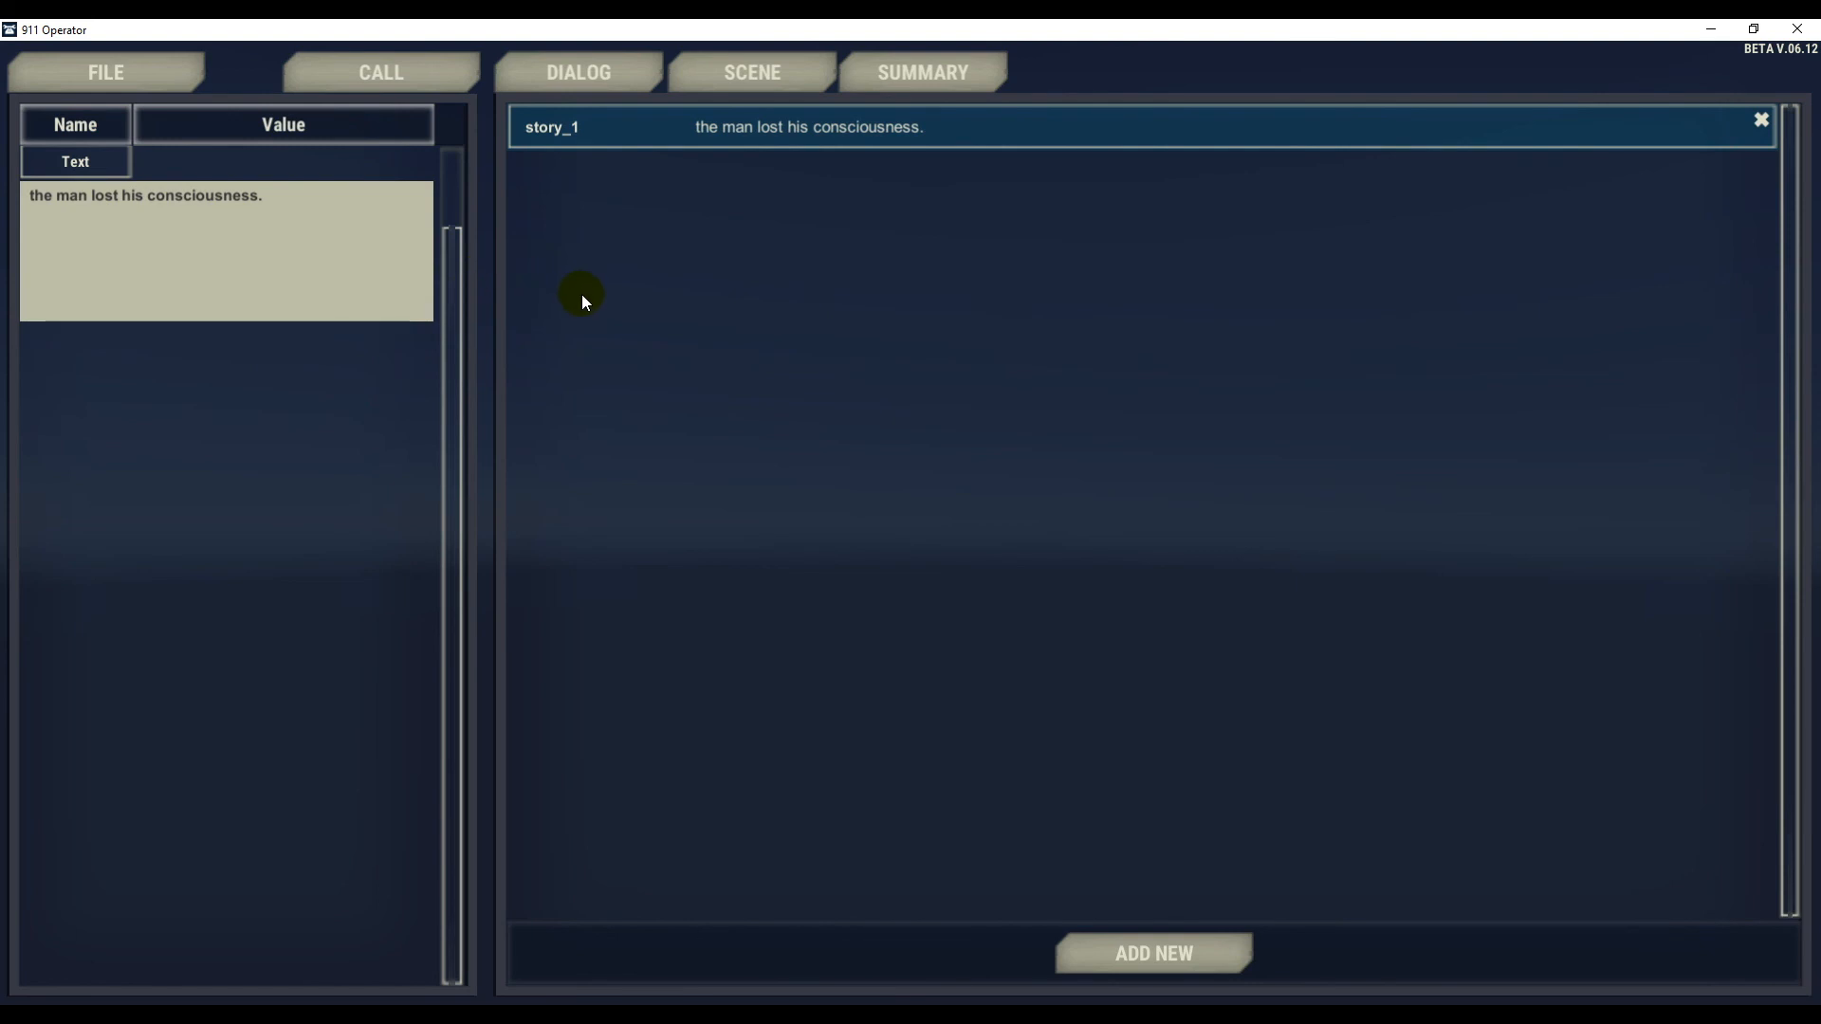
Assign the summary story_1 to the "end" line of the dialog.
click(585, 73)
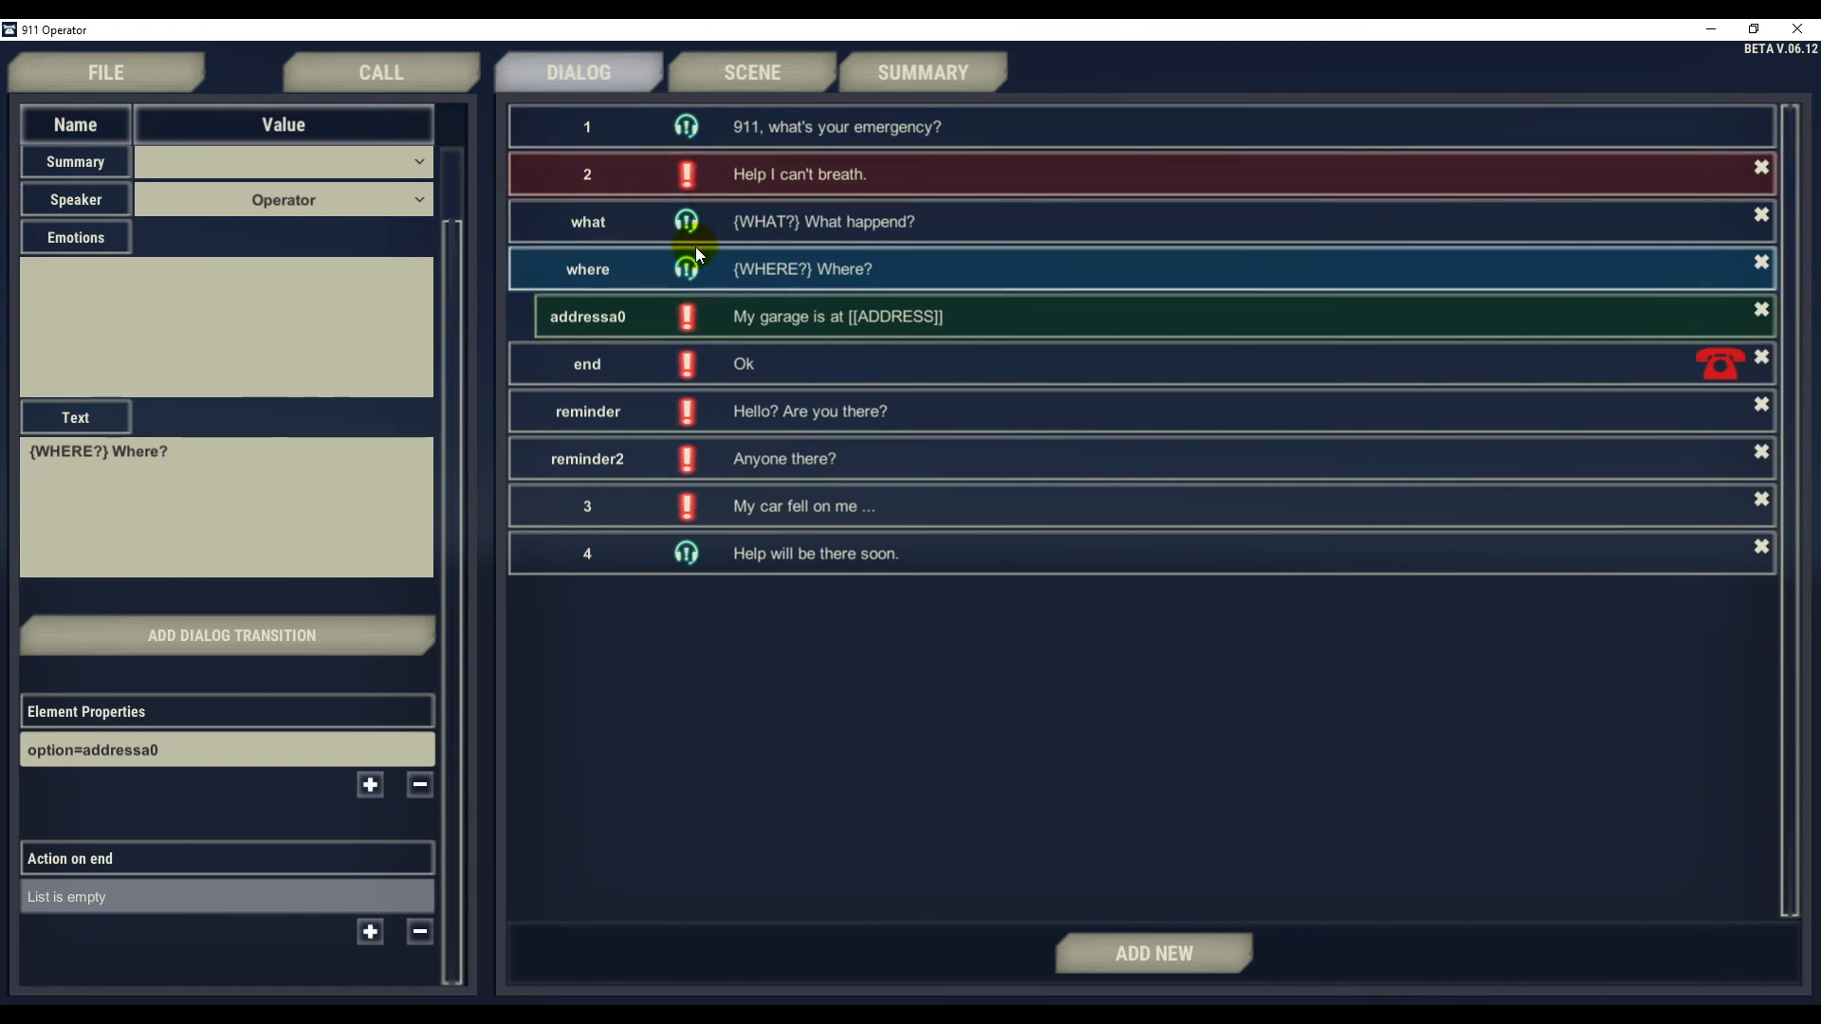
click(944, 75)
click(631, 68)
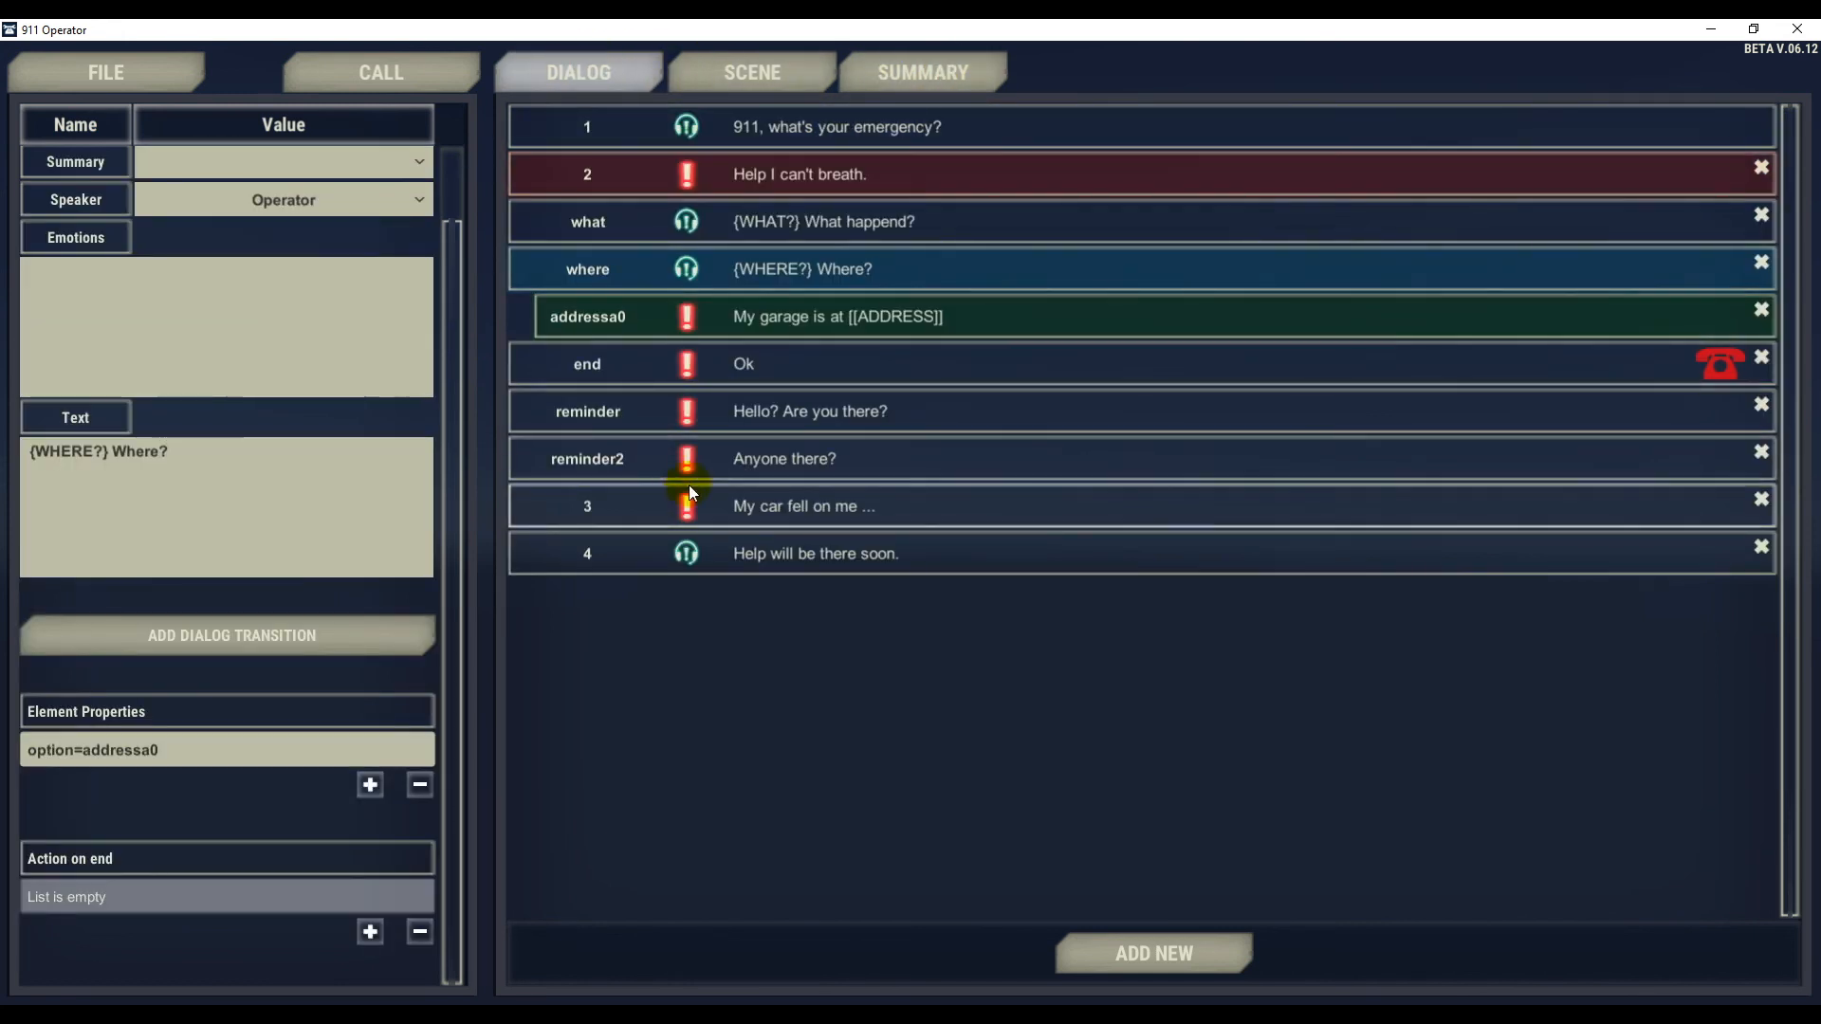
click(787, 357)
click(787, 356)
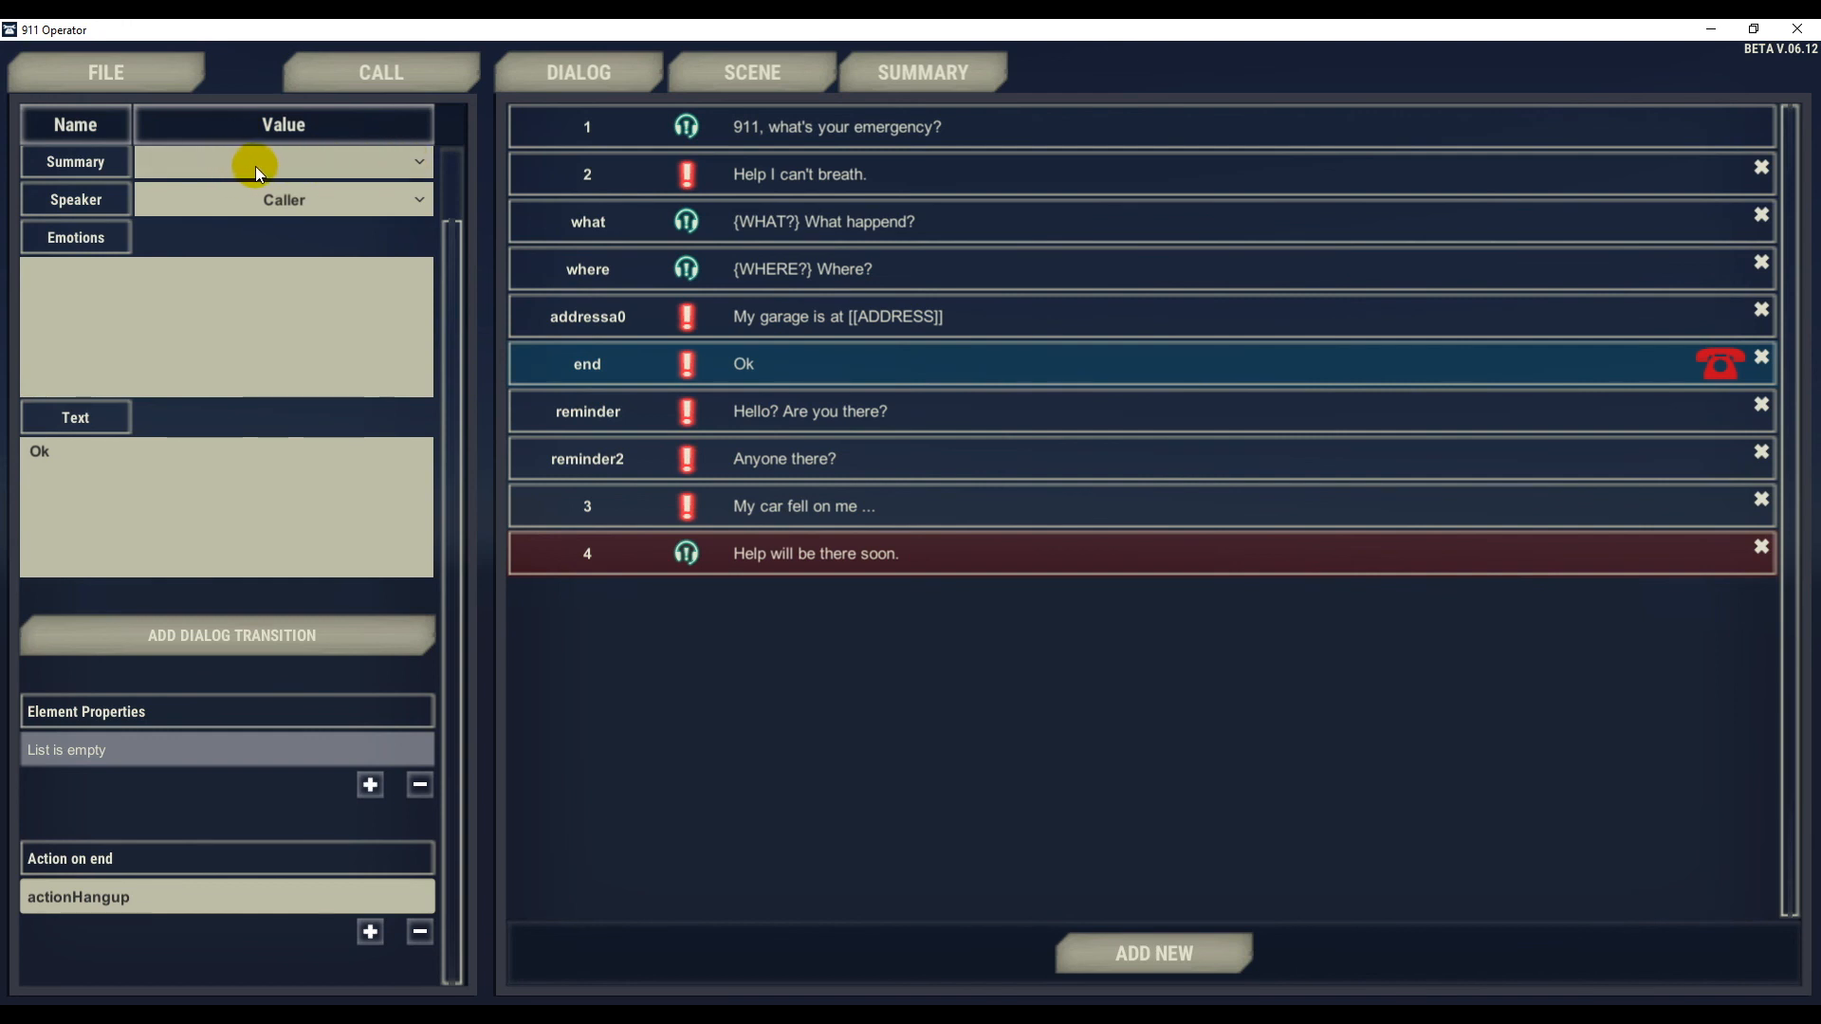
click(368, 164)
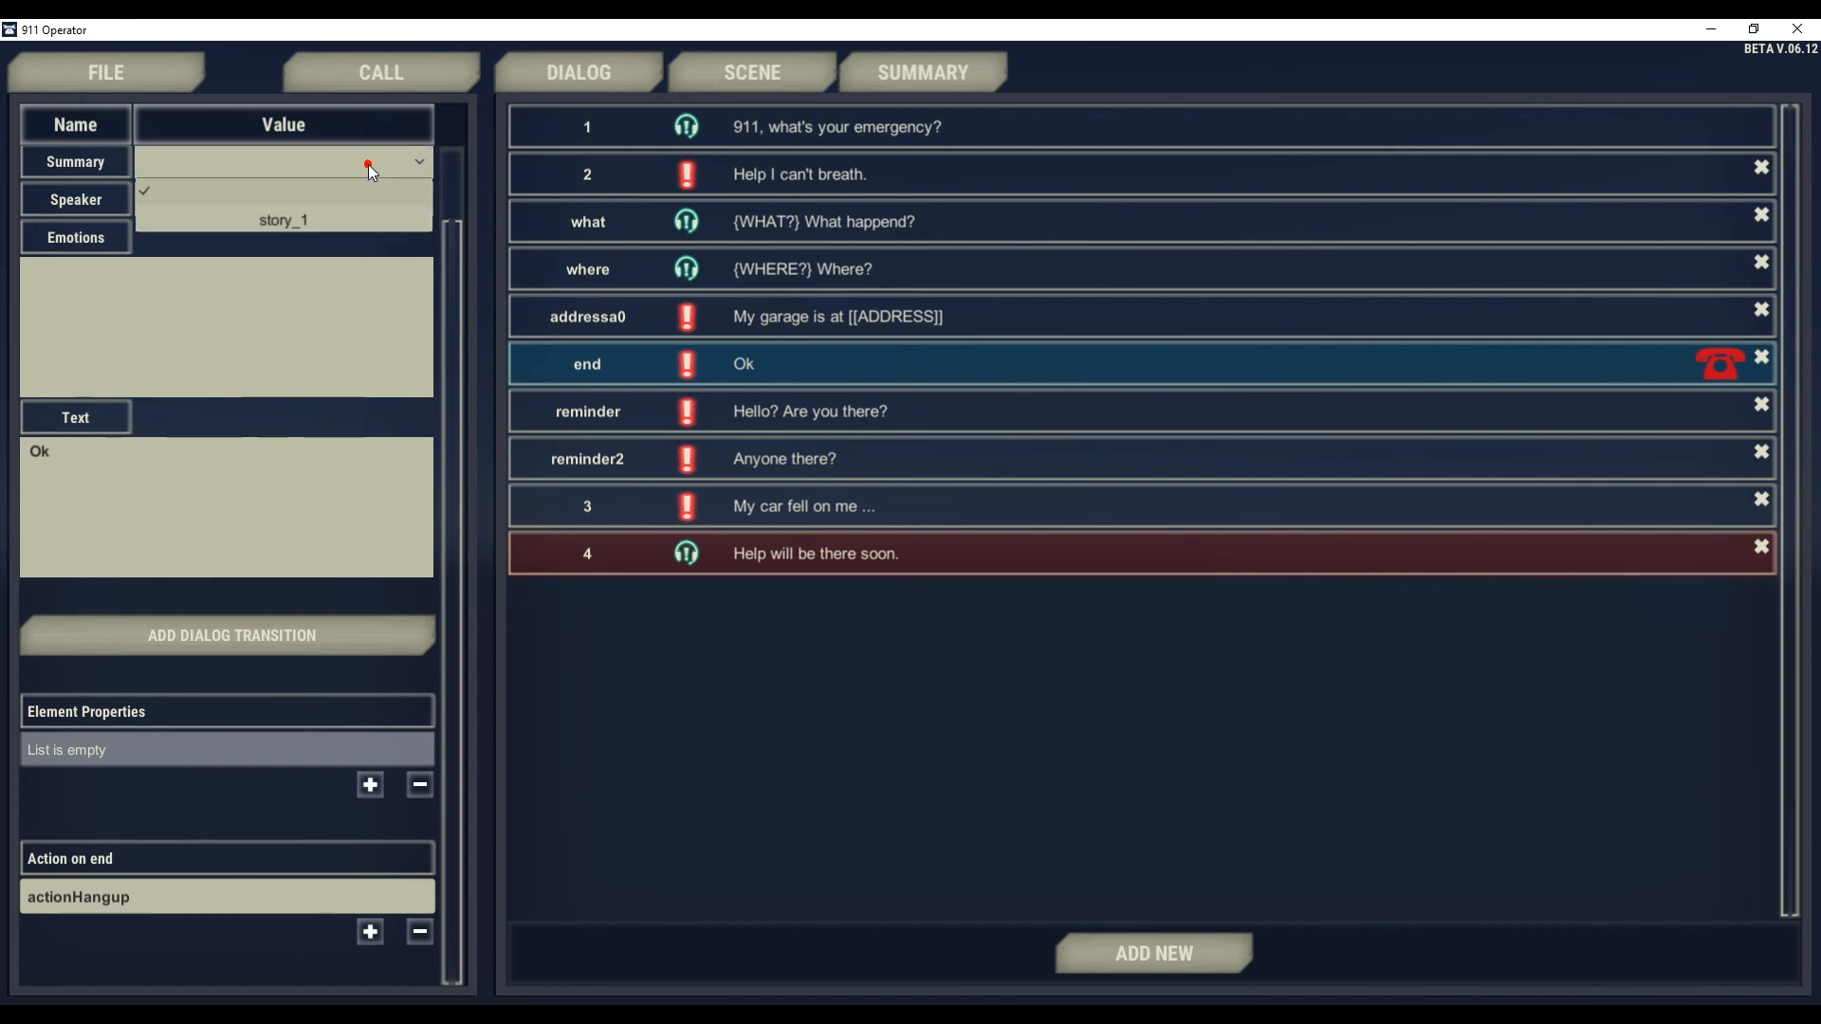
click(292, 221)
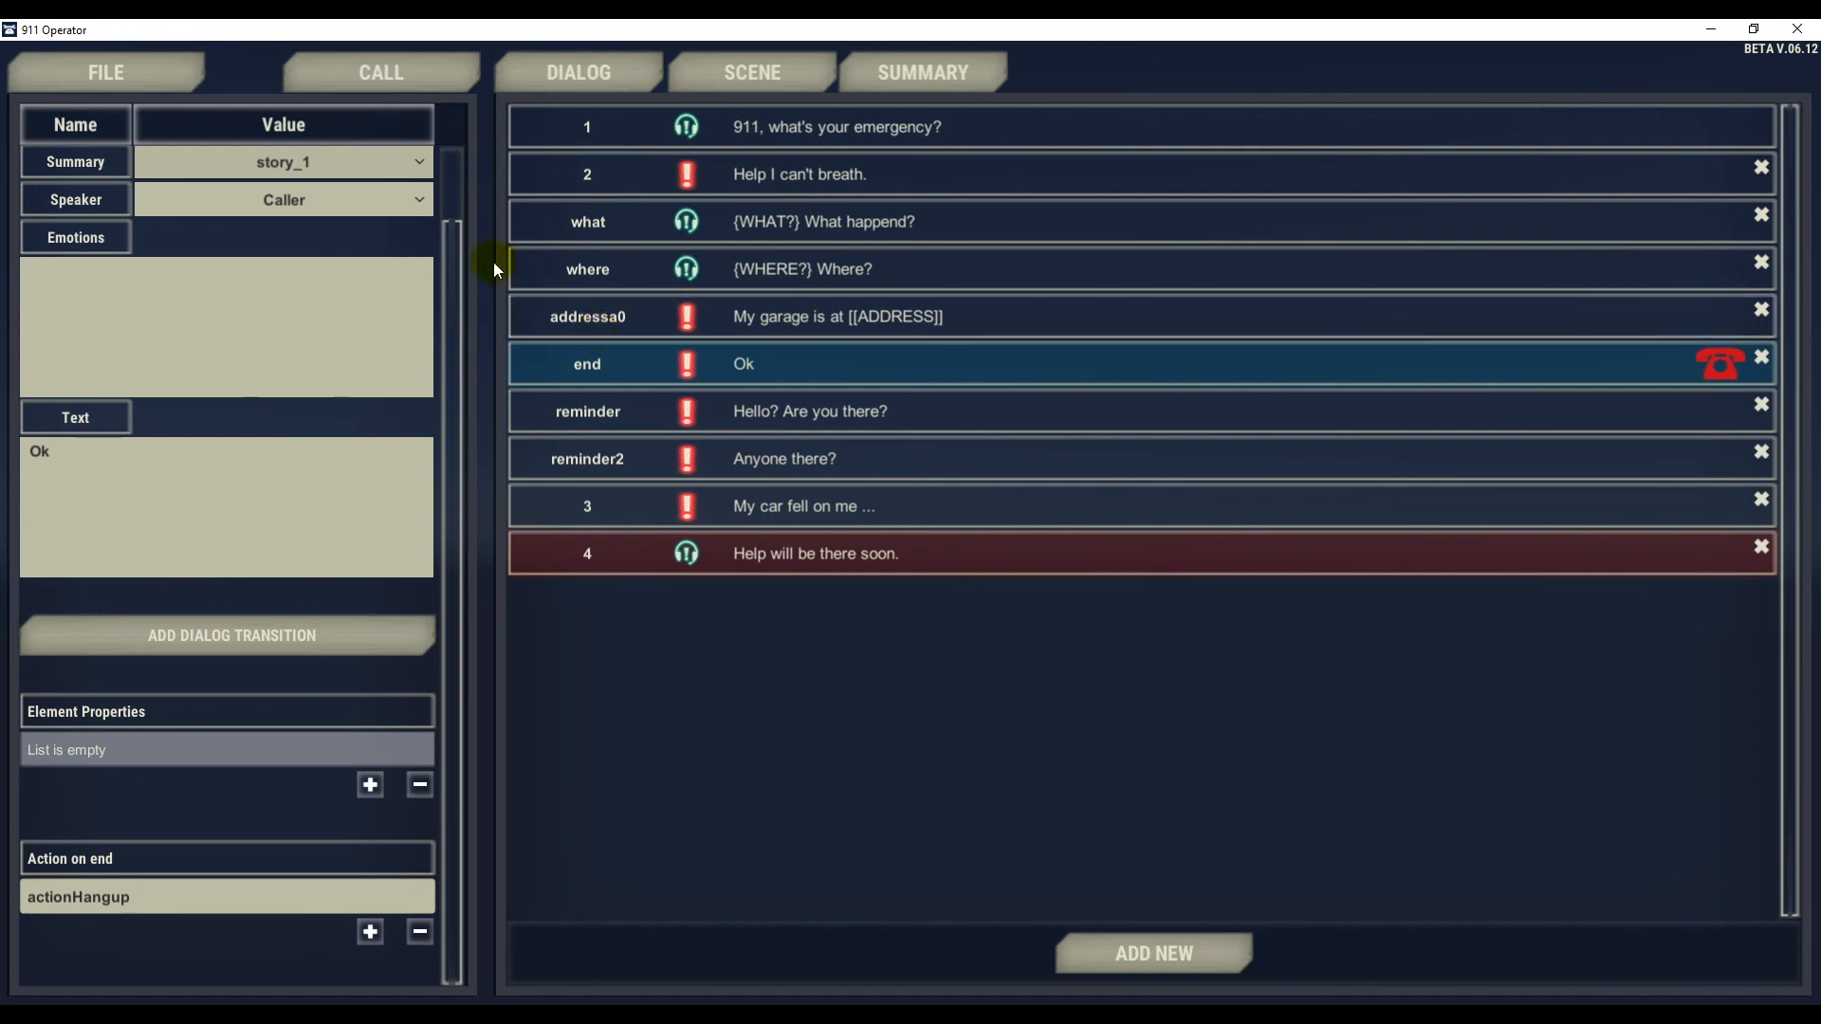
Save the call, select the console test command "startcall trapped", and close the notice.
click(100, 76)
click(105, 210)
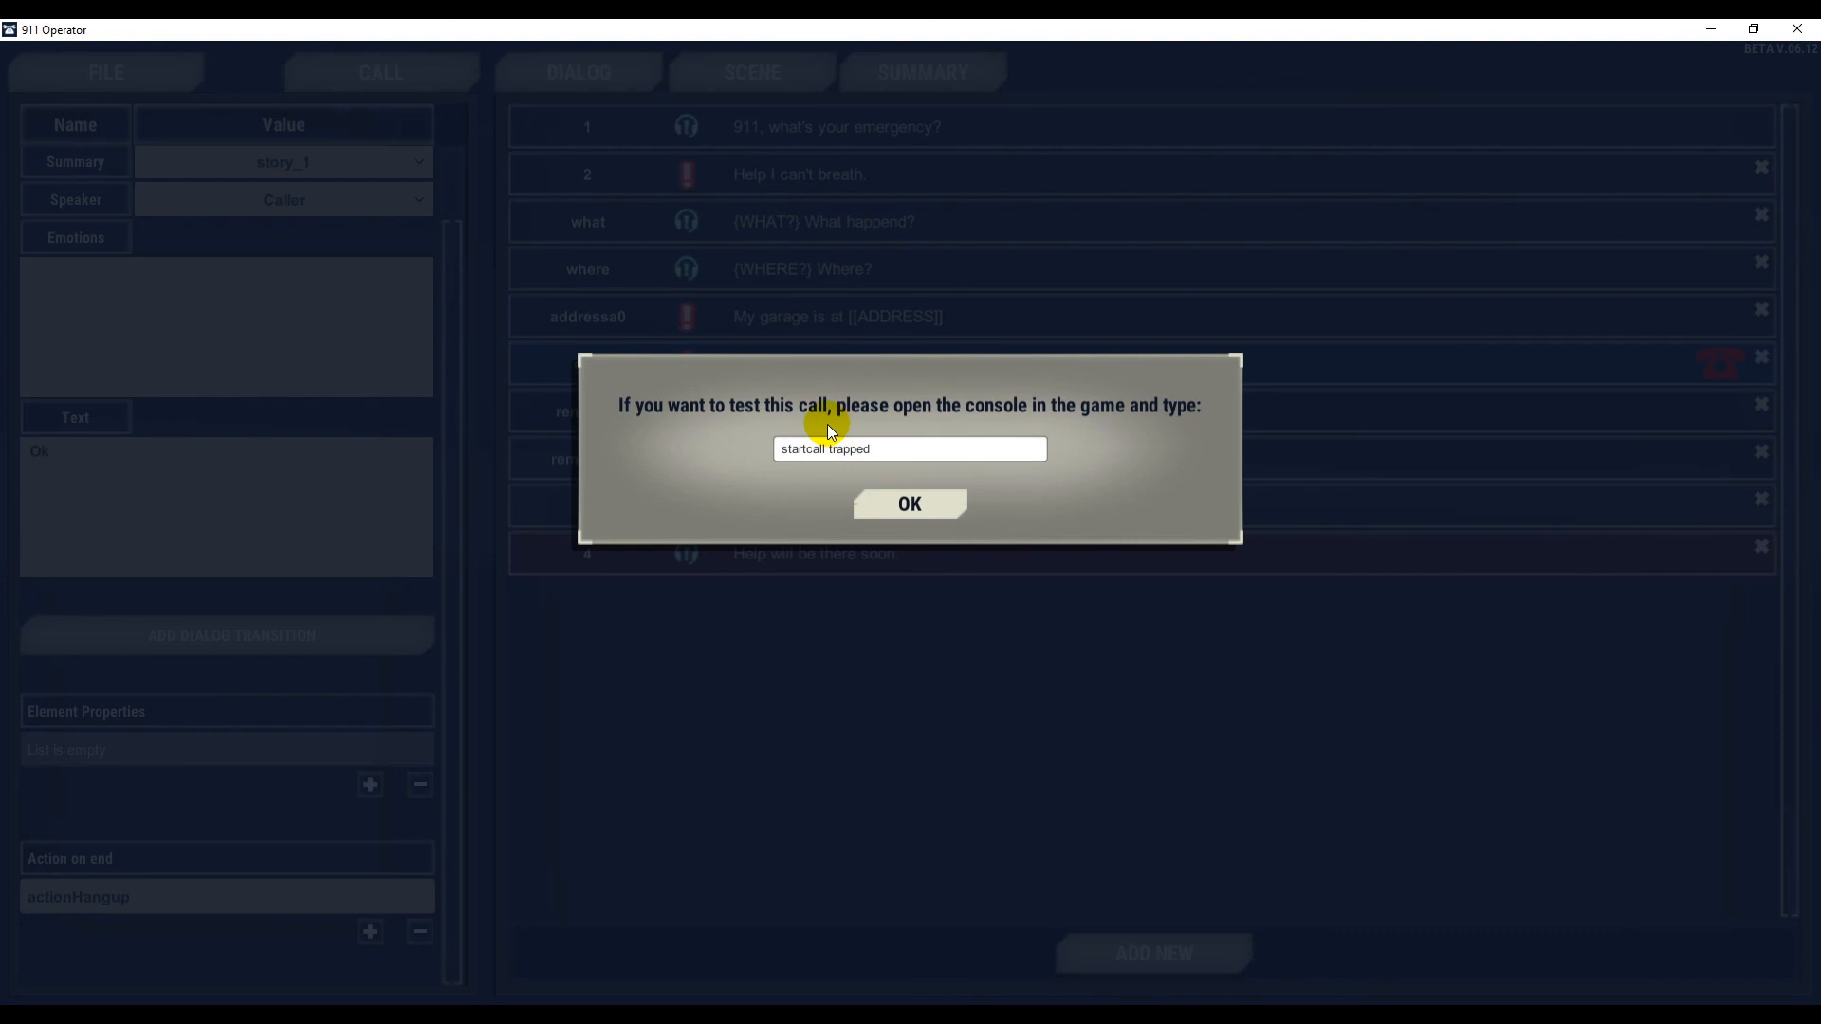
drag(889, 450, 768, 450)
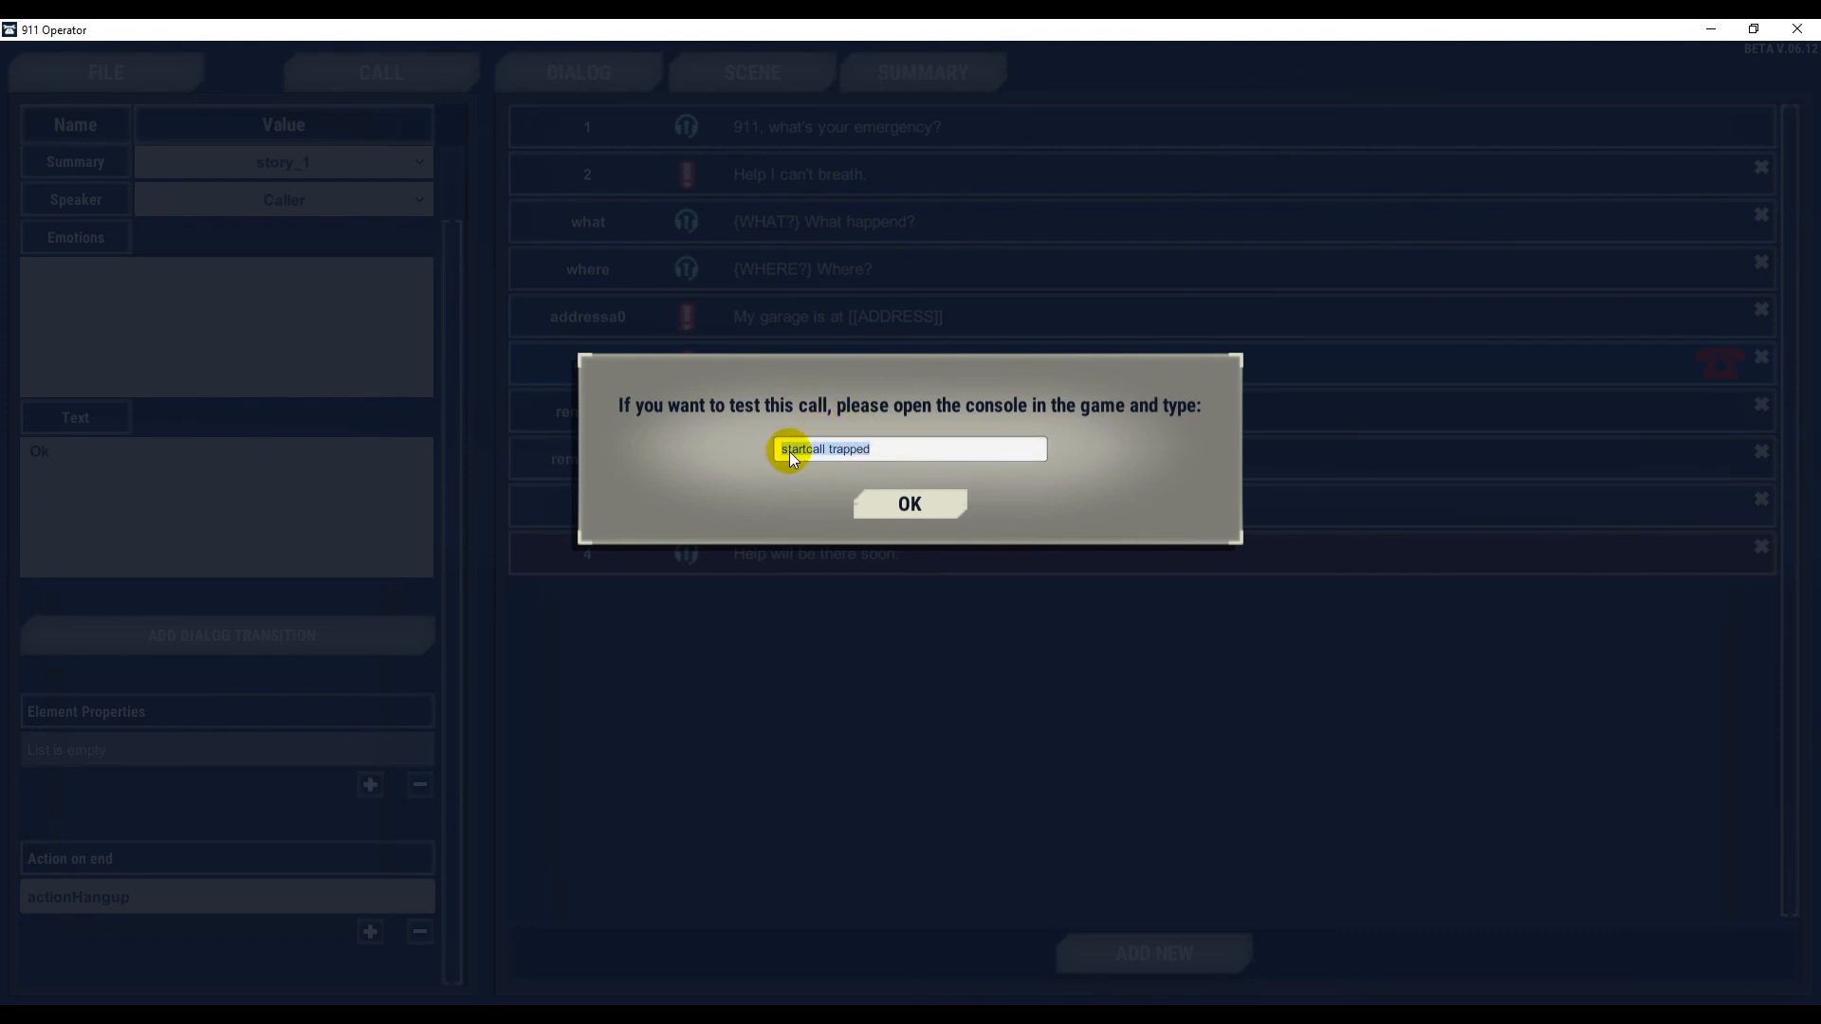
click(901, 505)
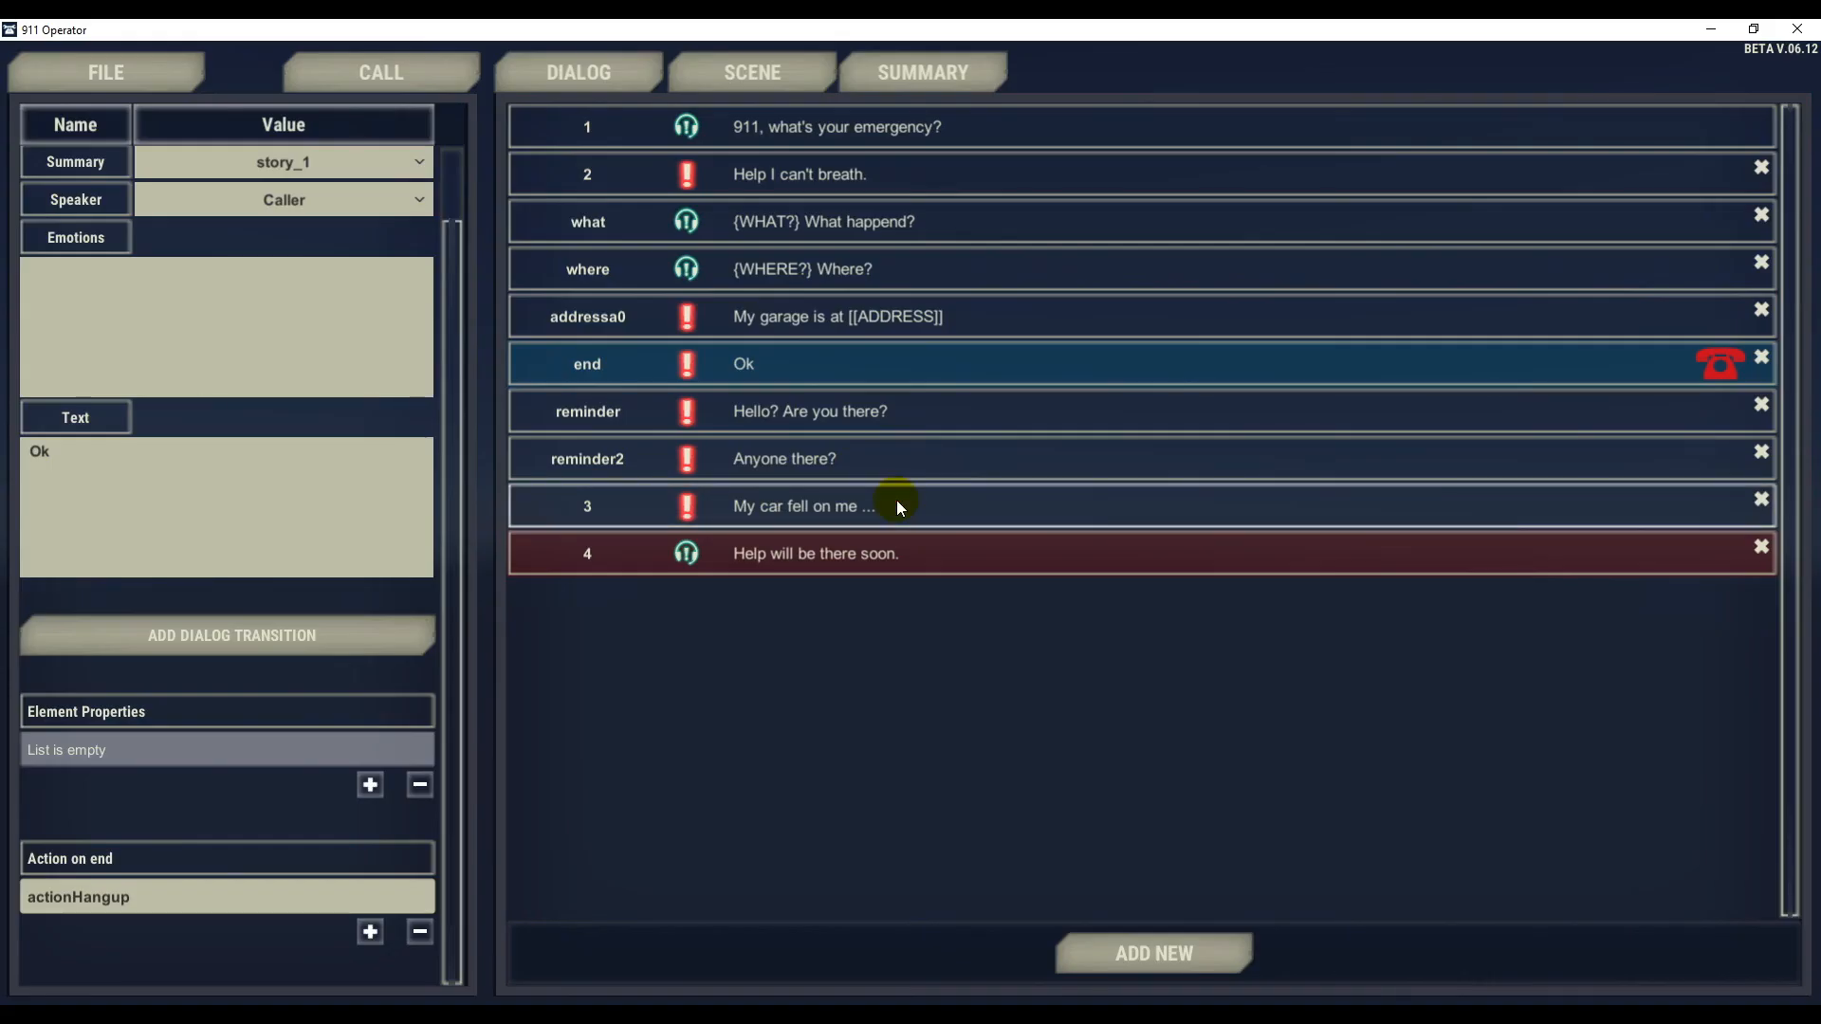